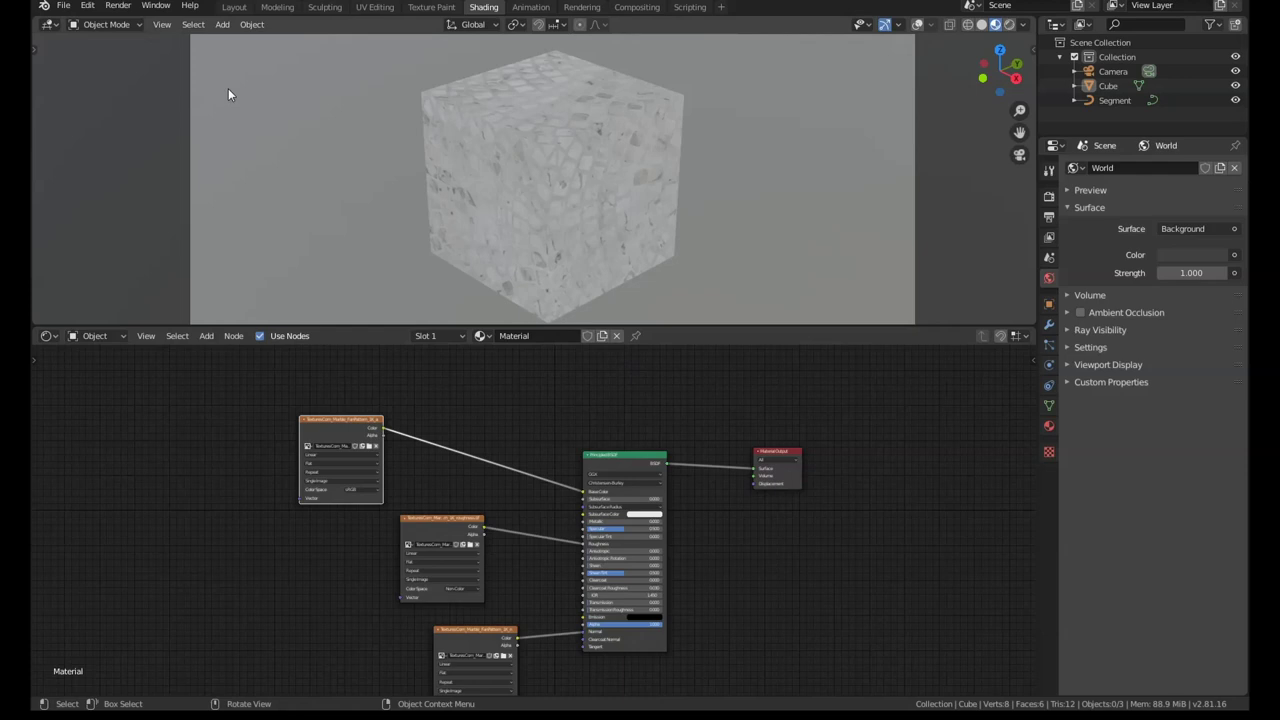
- Search the Preferences add-ons list for 'nod' to check Node Wrangler, then close Preferences
left_click(88, 6)
left_click(147, 212)
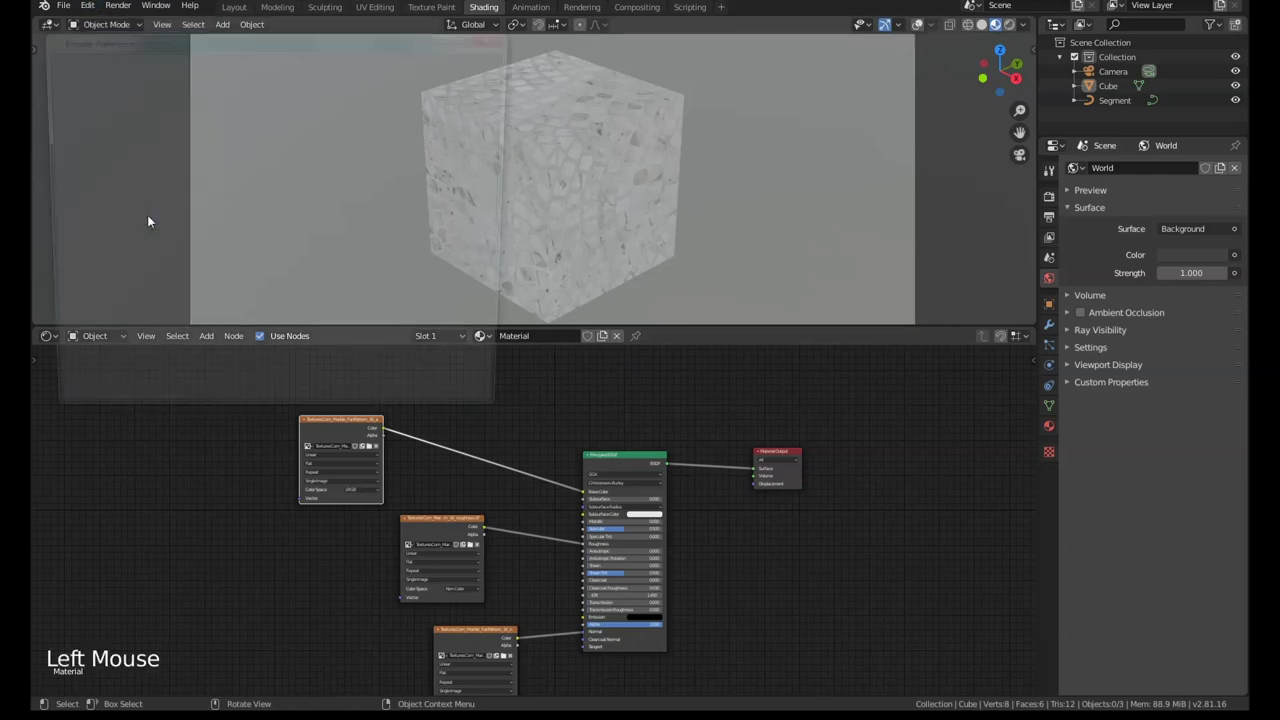
left_click(75, 183)
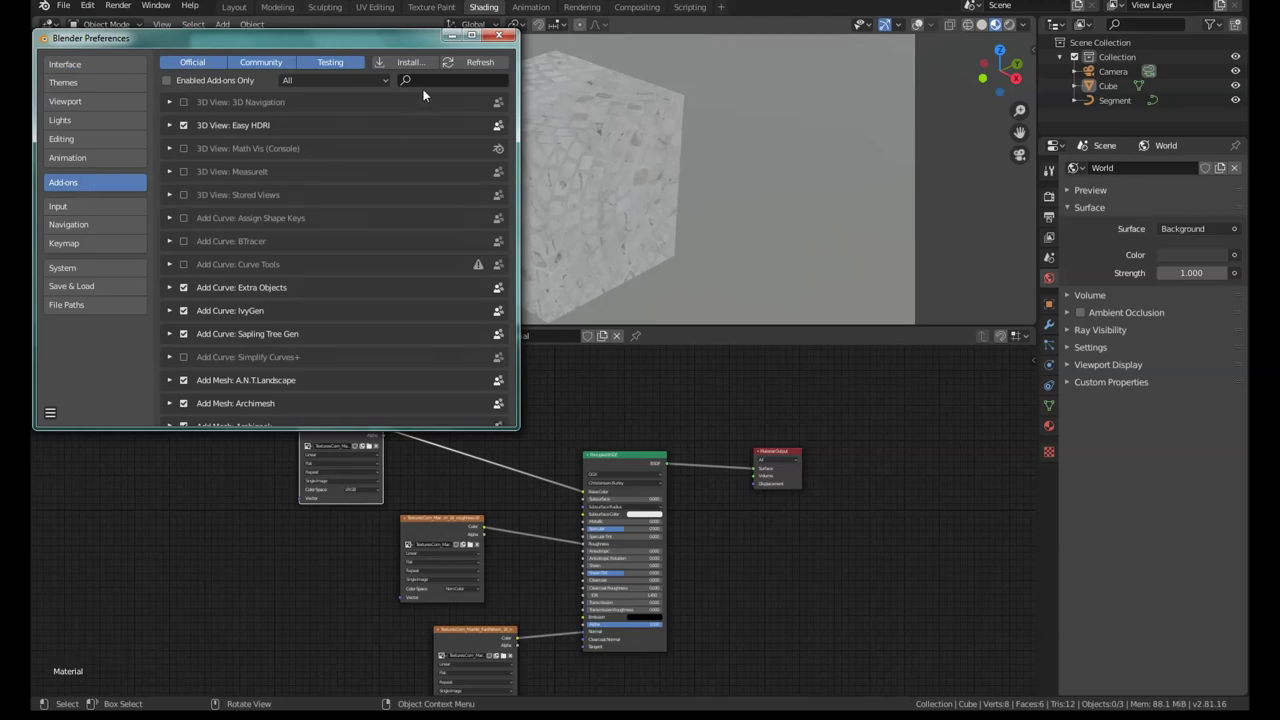
left_click(450, 80)
type("node")
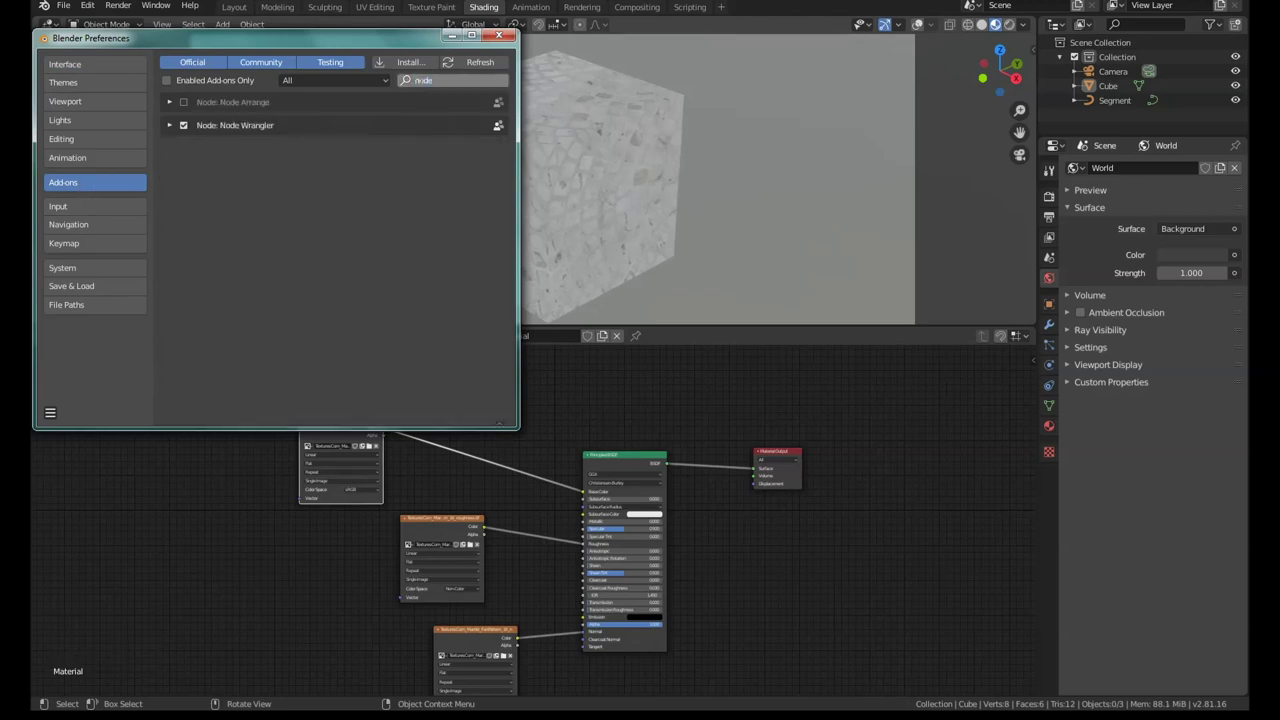
key("Return")
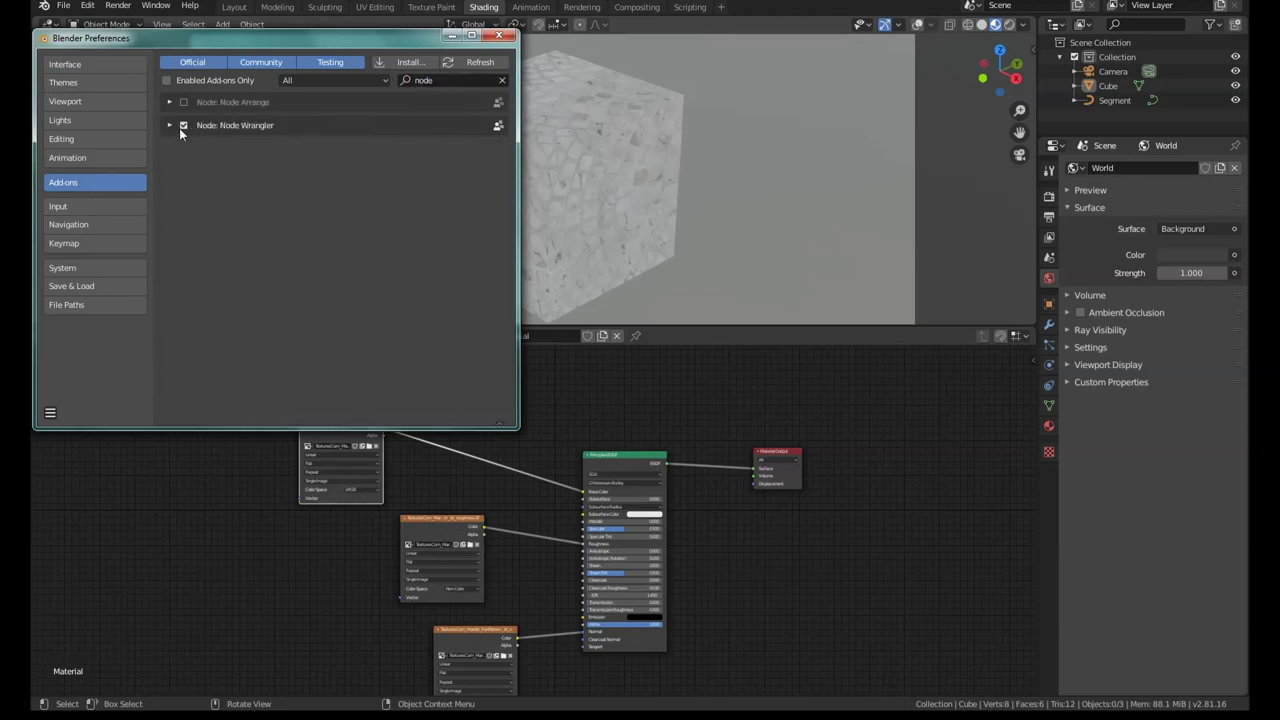
left_click(499, 35)
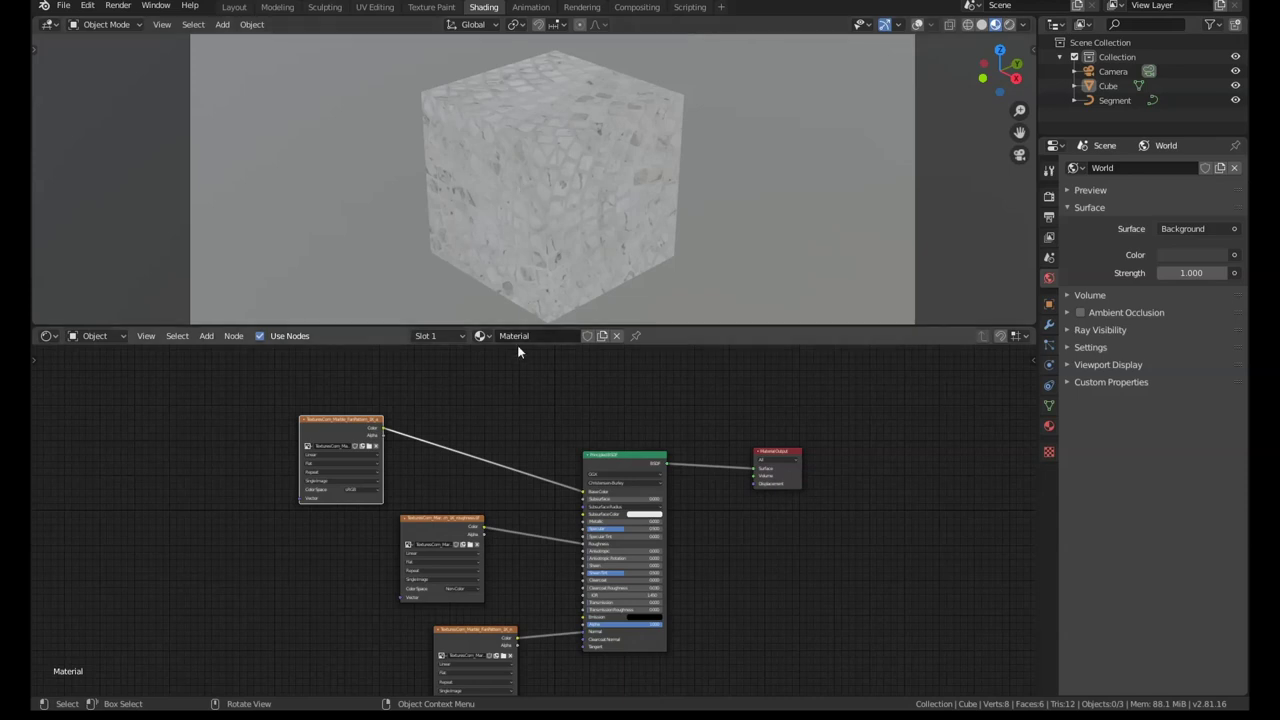
- Recentre the node tree and drag the bottom and middle texture nodes to the left
left_click(518, 425)
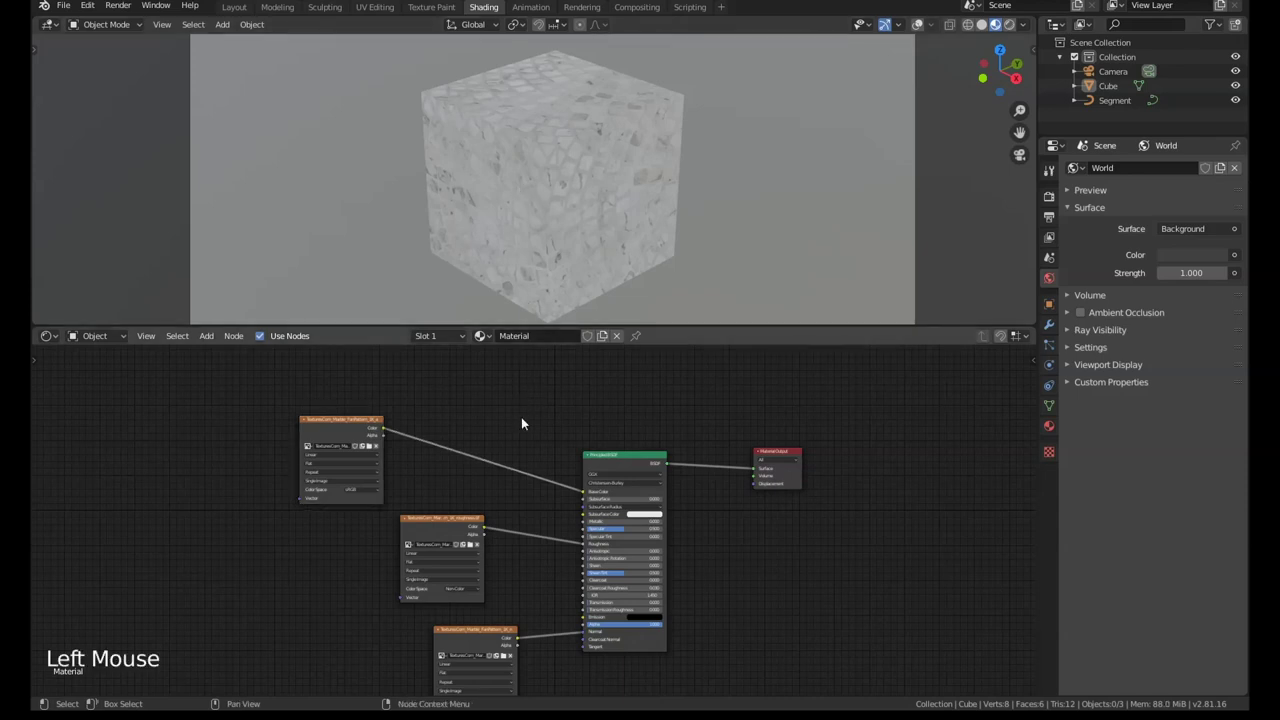
middle_click_drag(521, 424, 537, 389)
scroll(537, 389, "down", 2)
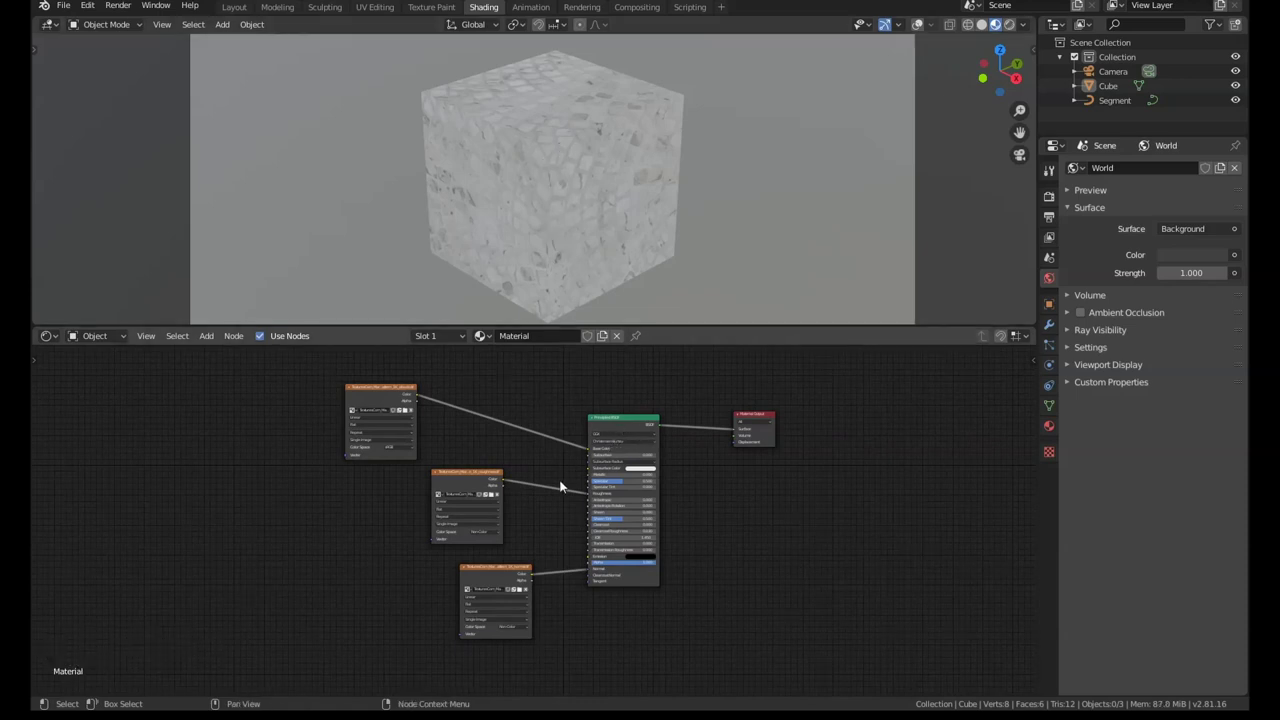
scroll(412, 445, "up", 1)
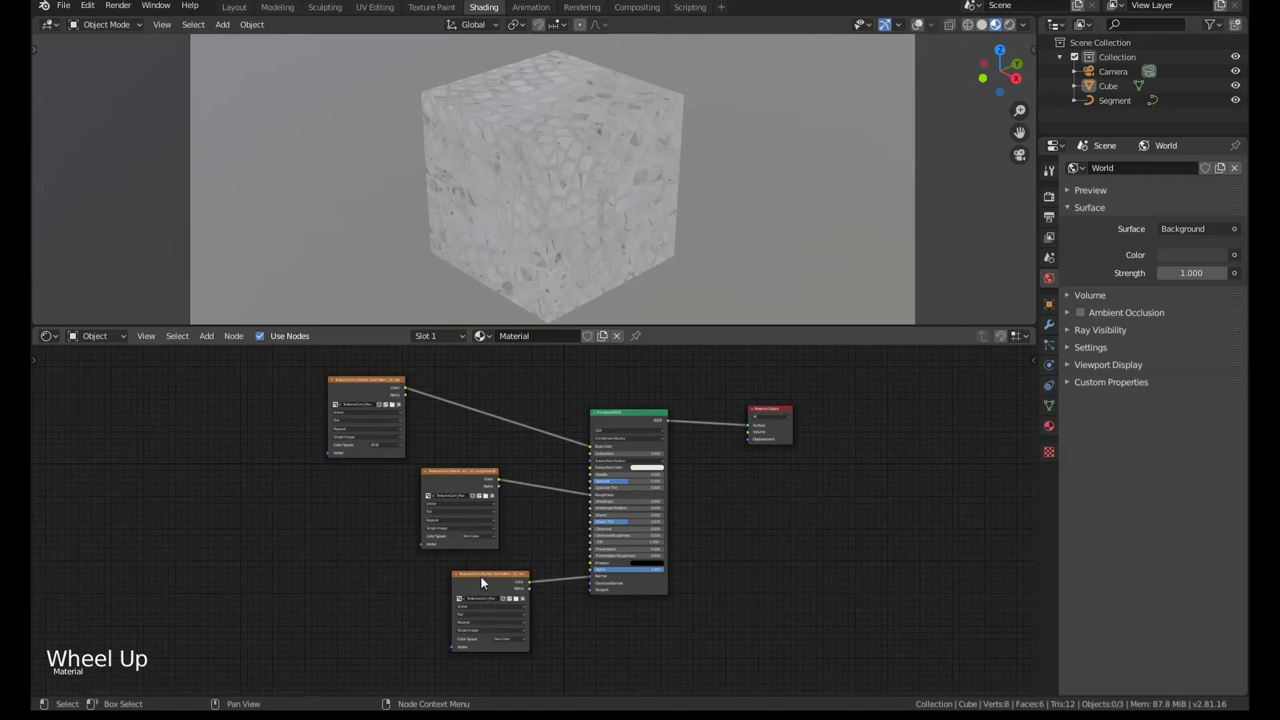
left_click_drag(488, 577, 402, 579)
left_click_drag(451, 471, 396, 487)
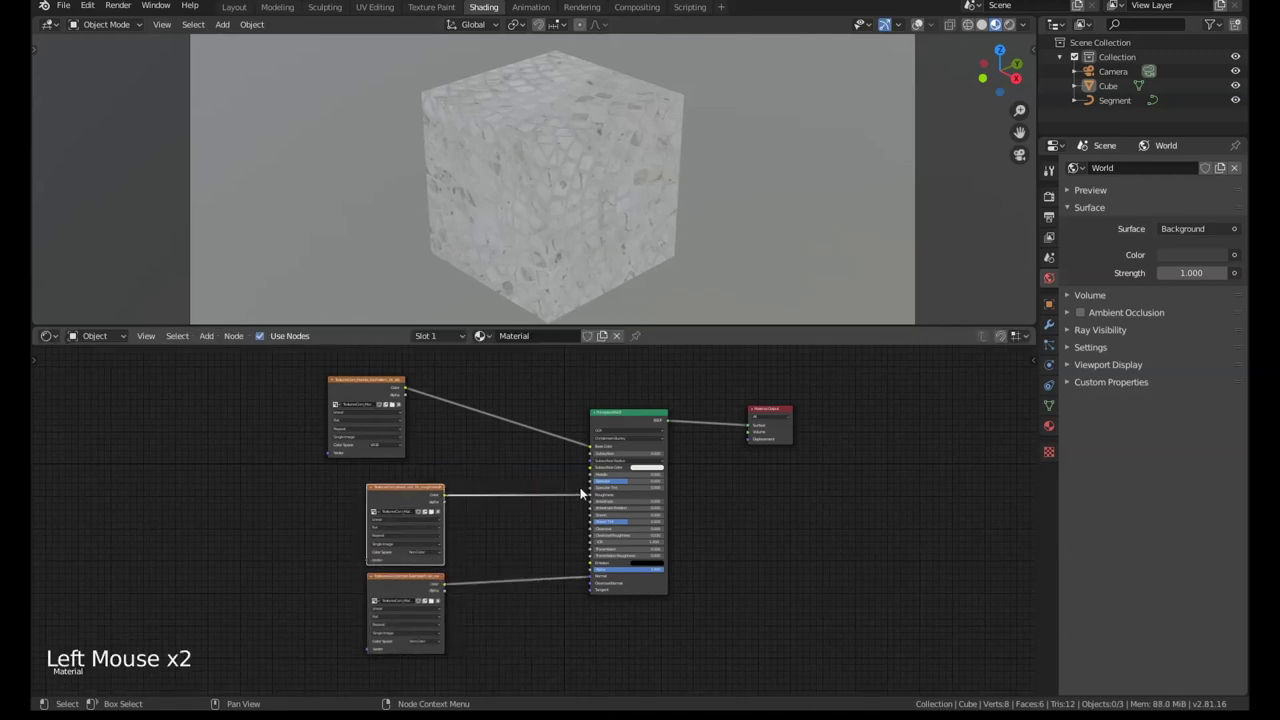
- Box-select all three texture nodes and align them into one column with Shift+=
scroll(520, 453, "up", 1)
scroll(520, 455, "down", 3)
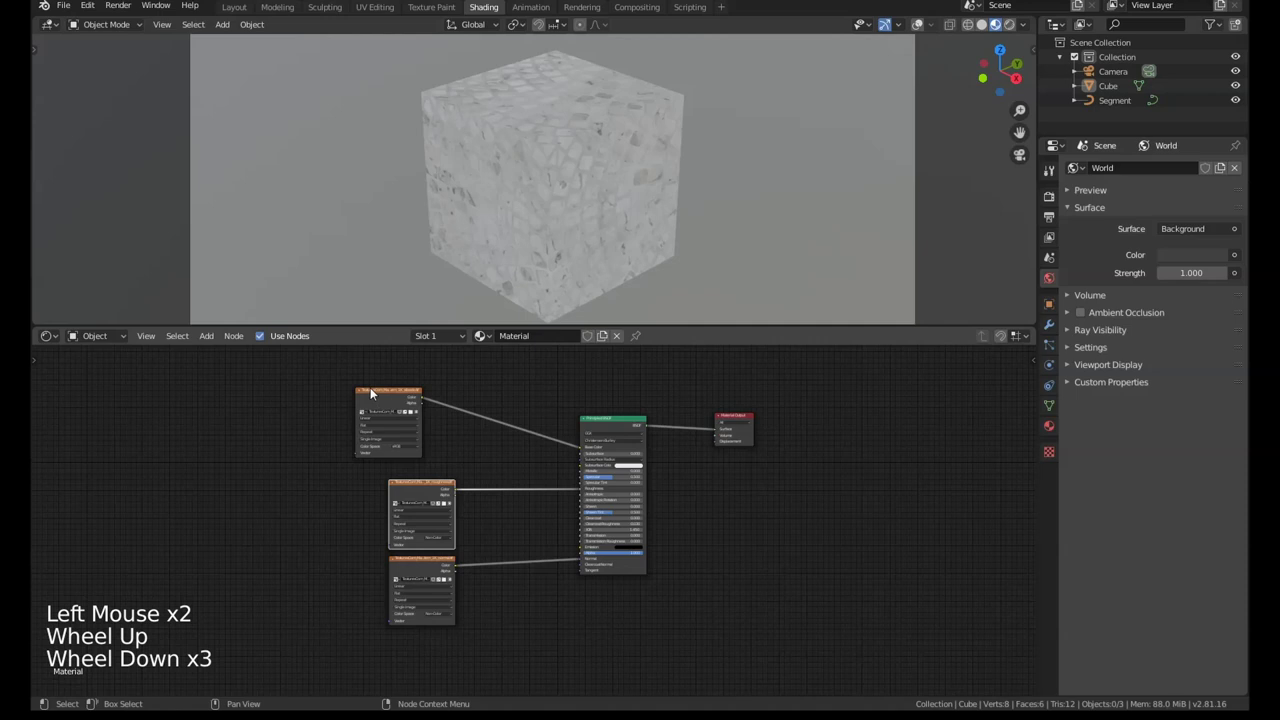
left_click_drag(309, 360, 477, 642)
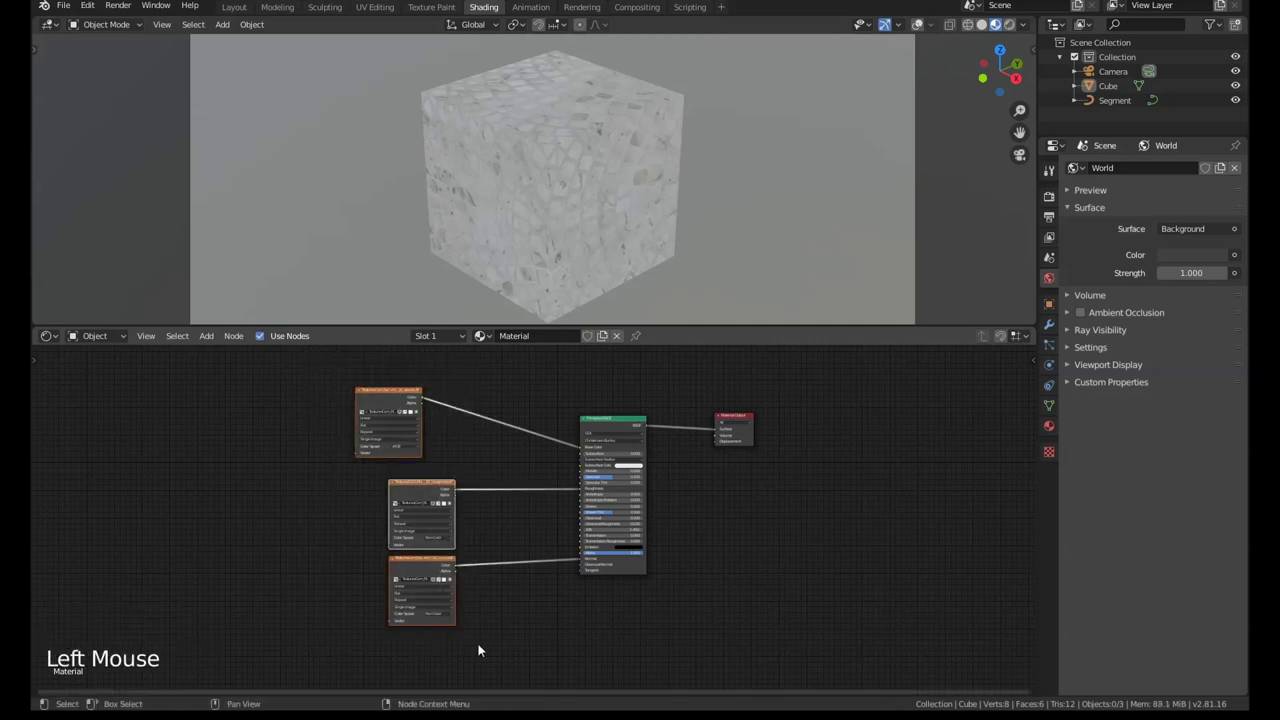
key("shift+equal")
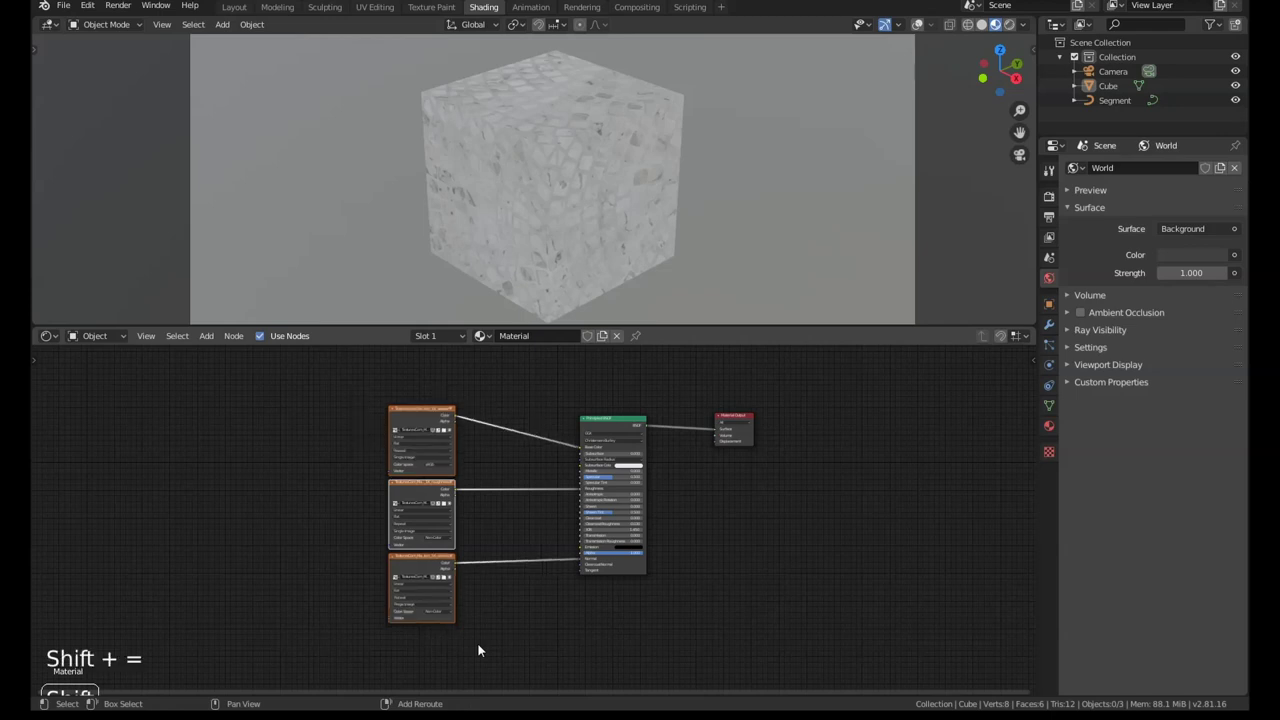
scroll(478, 650, "up", 3)
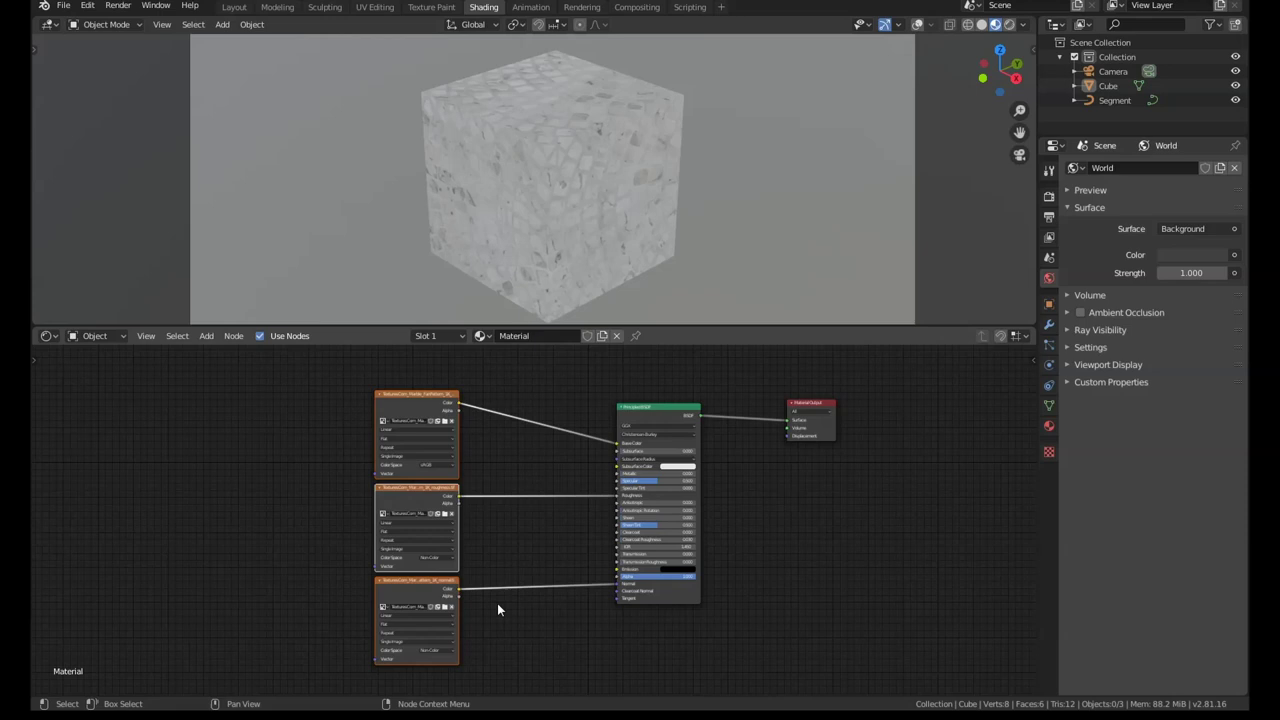
key("shift+p")
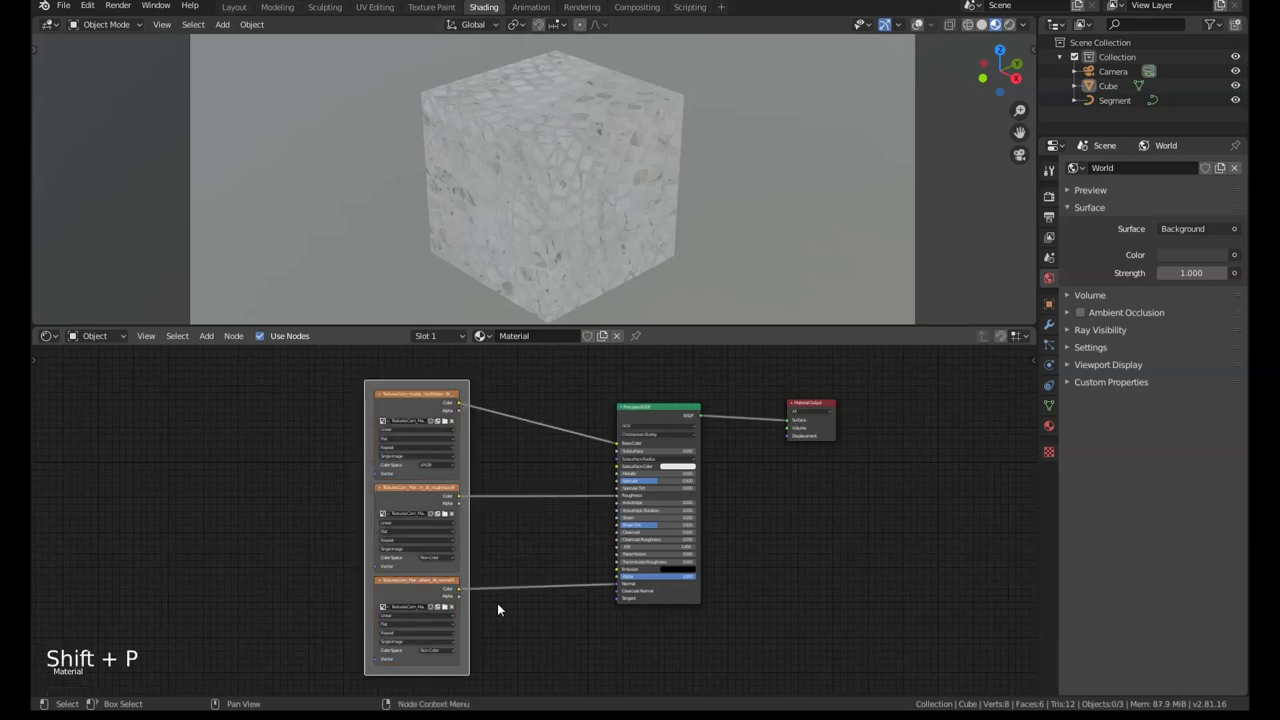
left_click(476, 553)
left_click(463, 447)
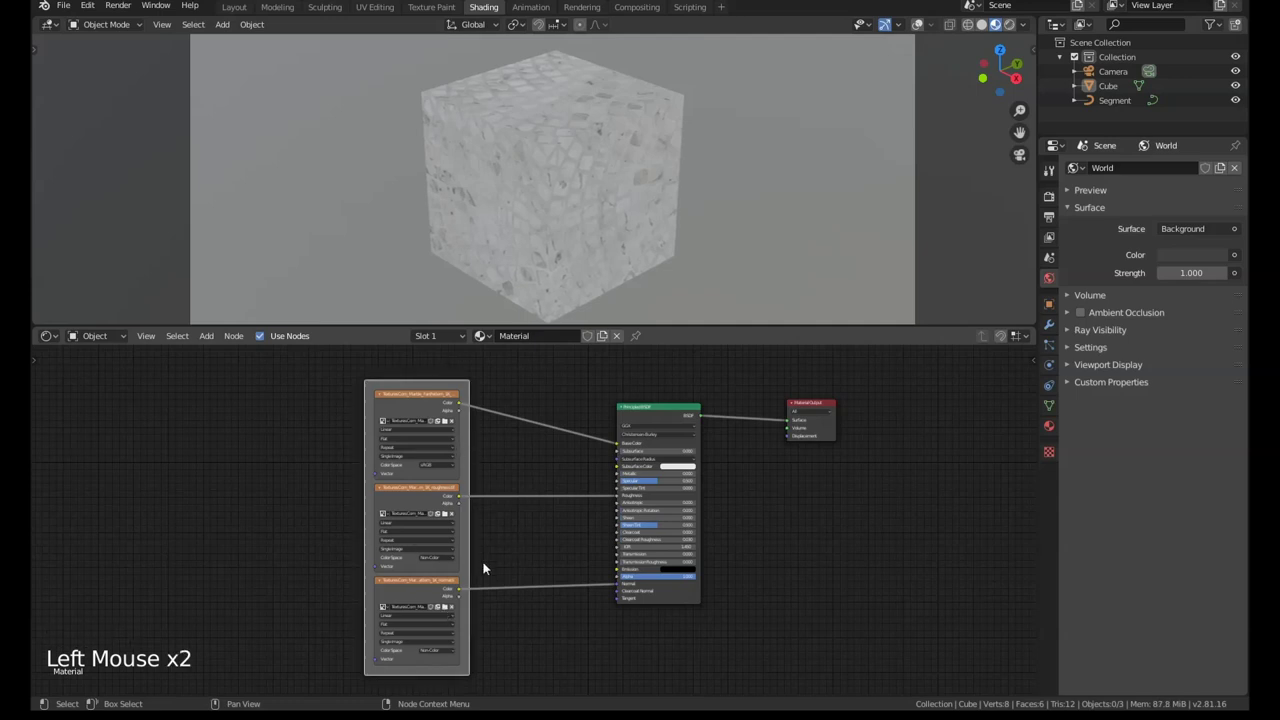
key("g")
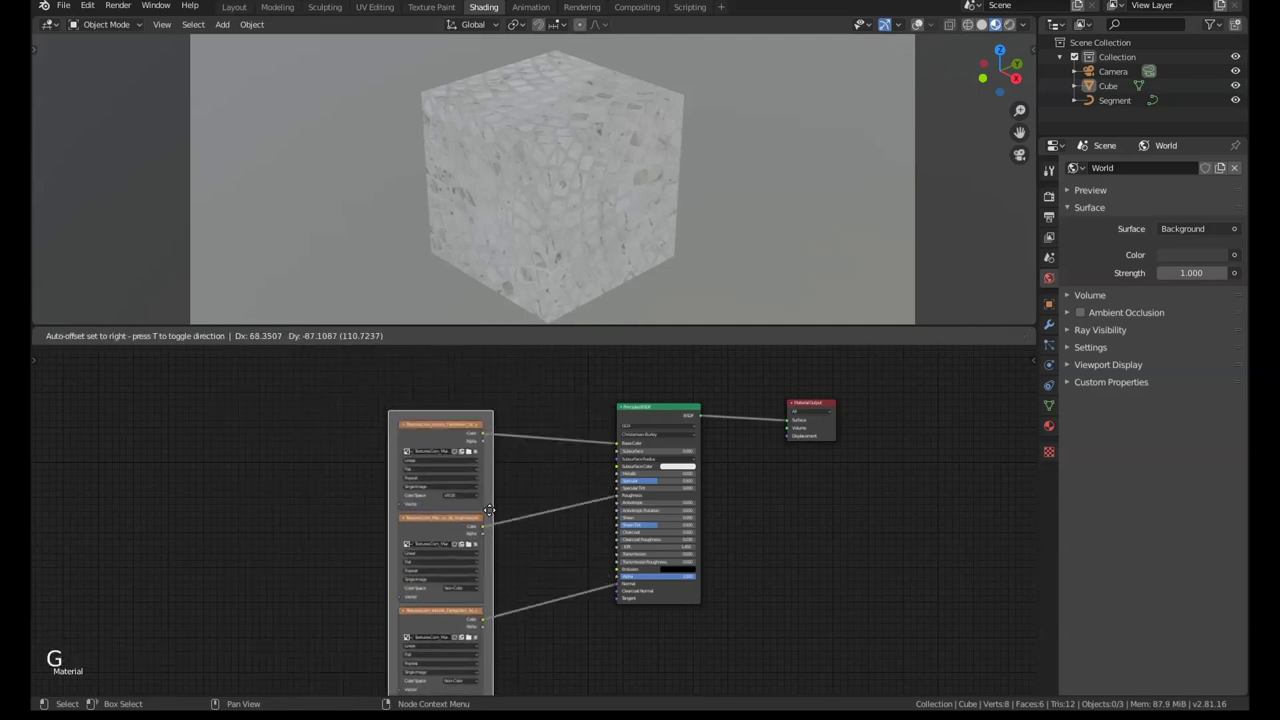
left_click(467, 477)
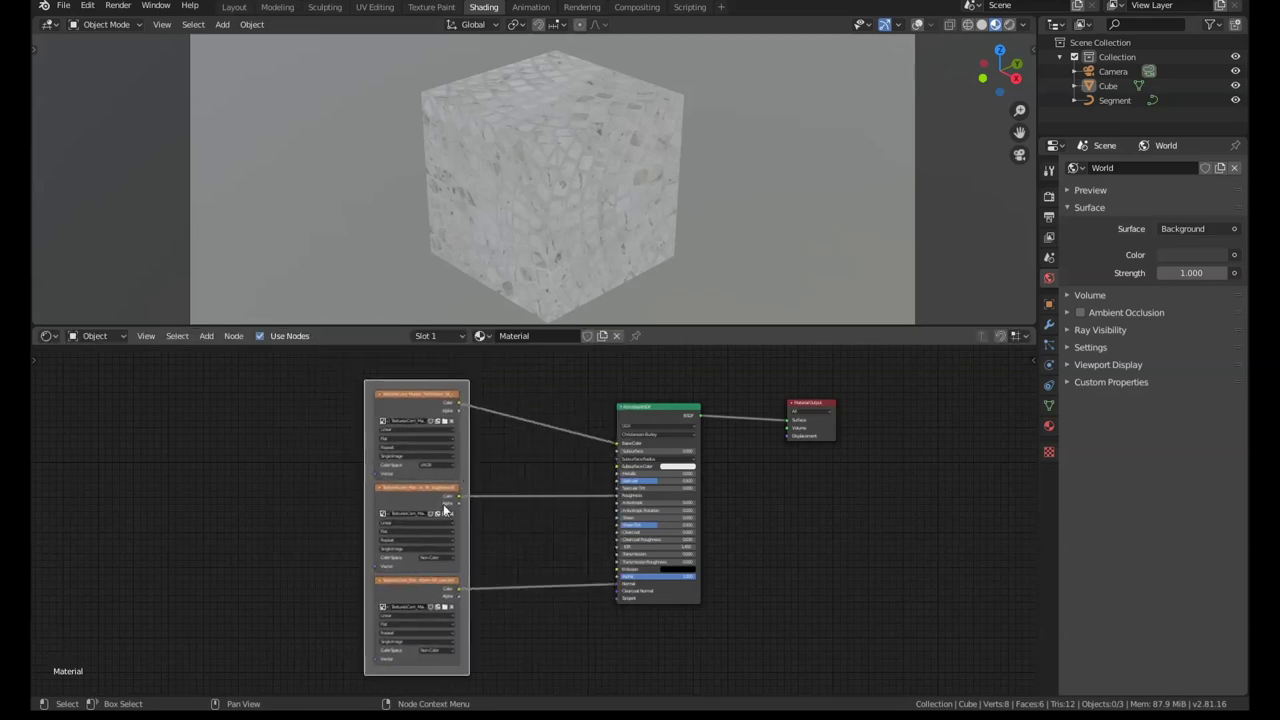
scroll(515, 491, "up", 1)
left_click(413, 410)
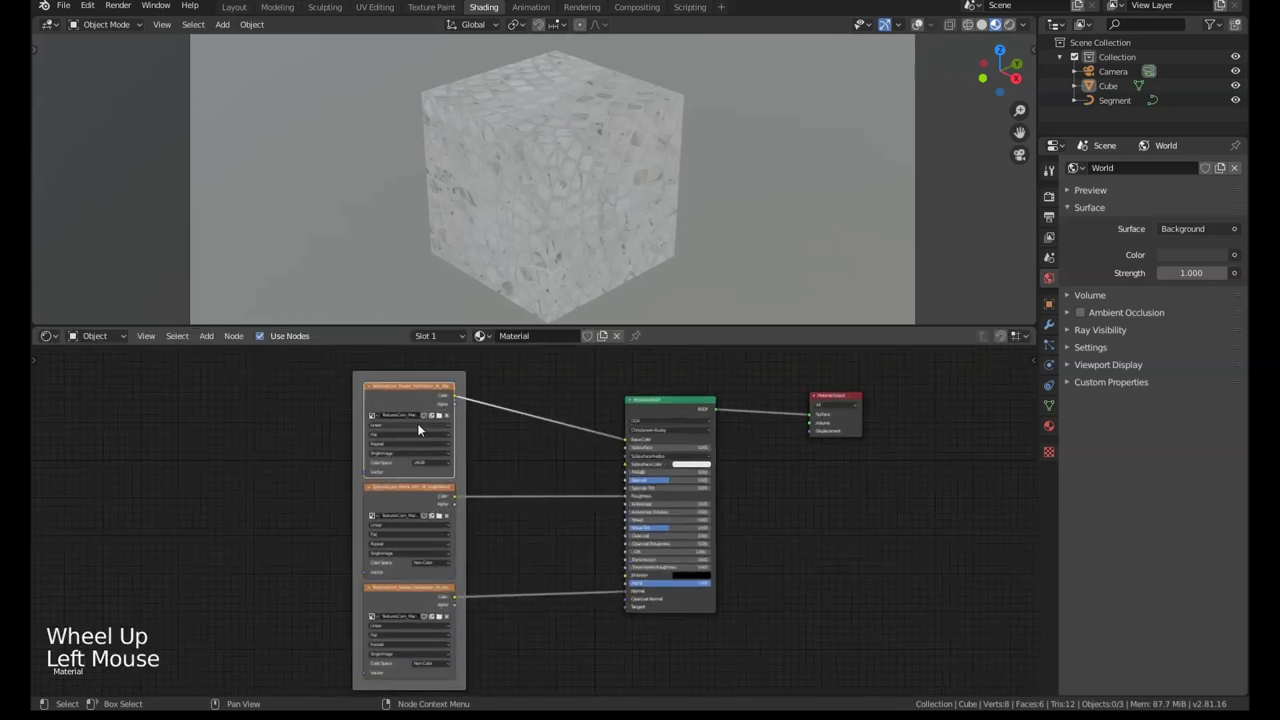
left_click(389, 503)
left_click(390, 607)
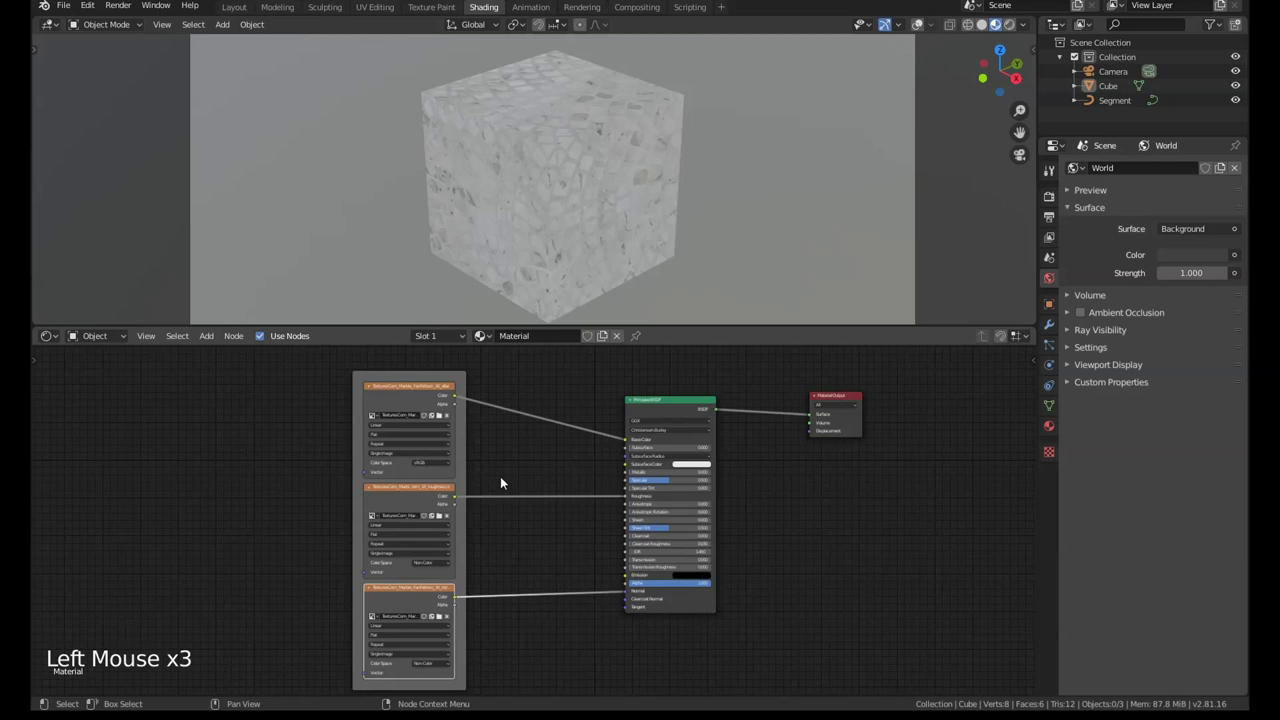
left_click(453, 476)
left_click(395, 397)
key("g")
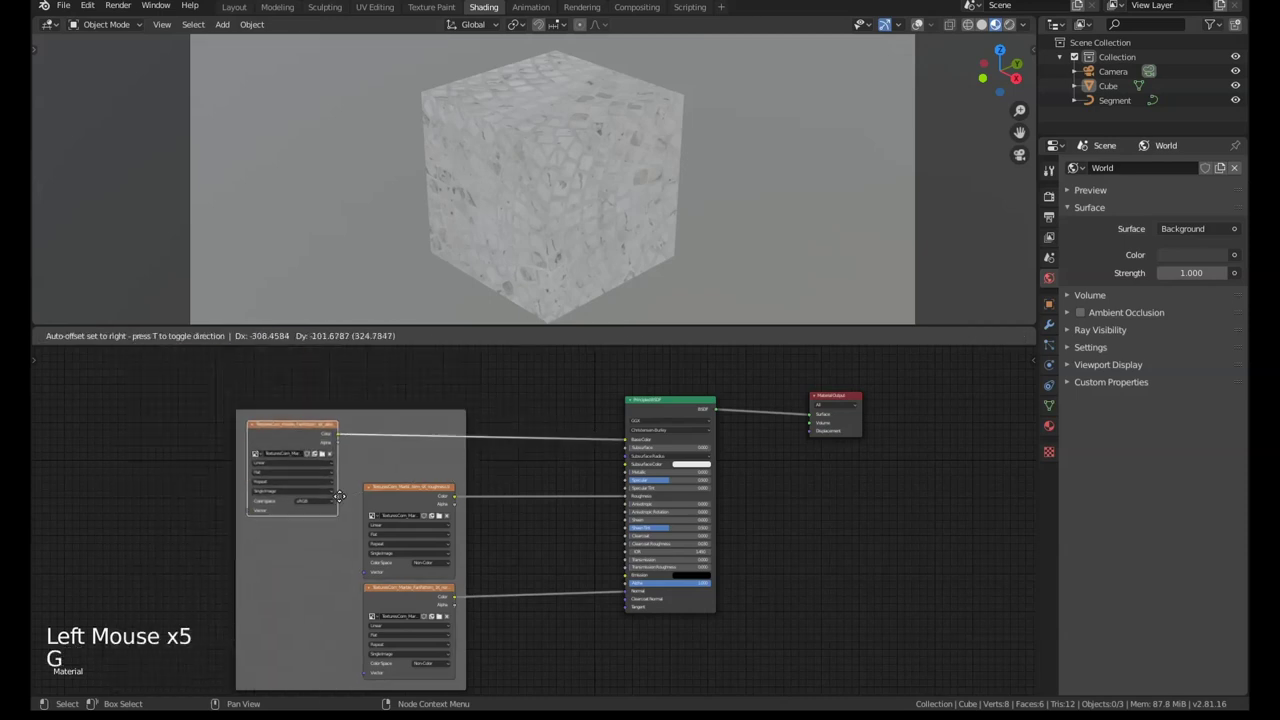
left_click(362, 485)
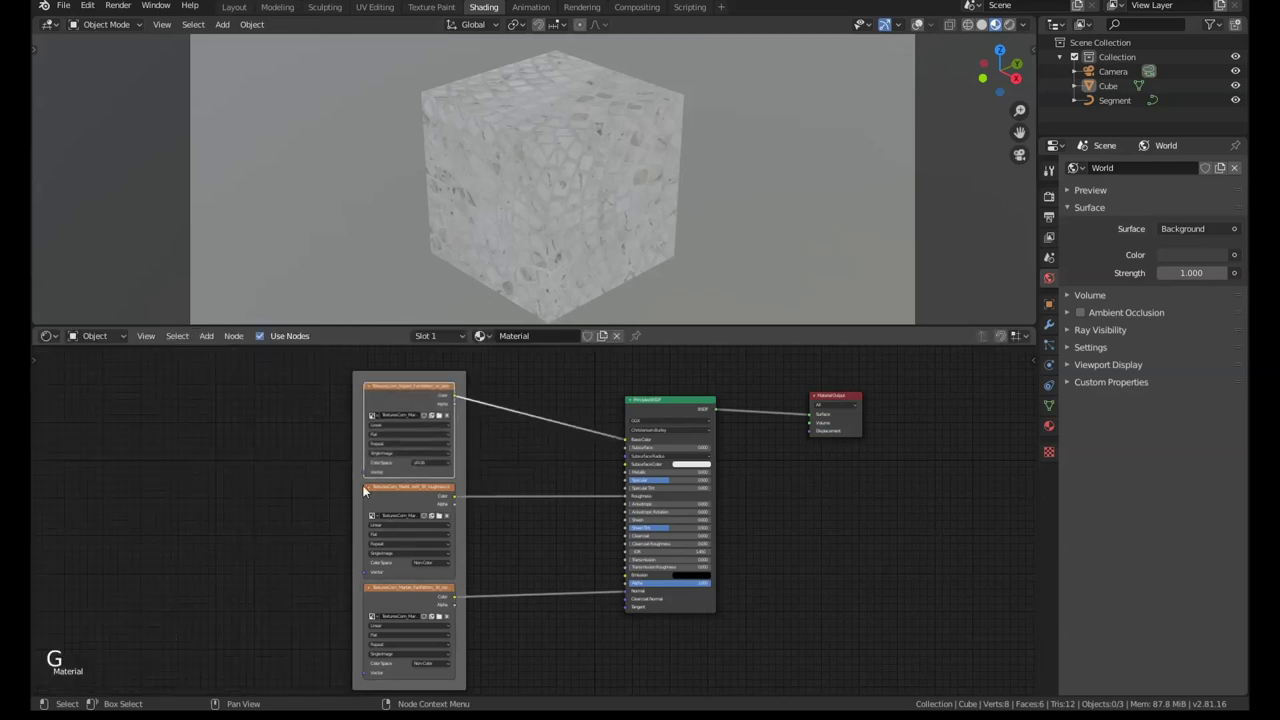
left_click(471, 436)
left_click(467, 508)
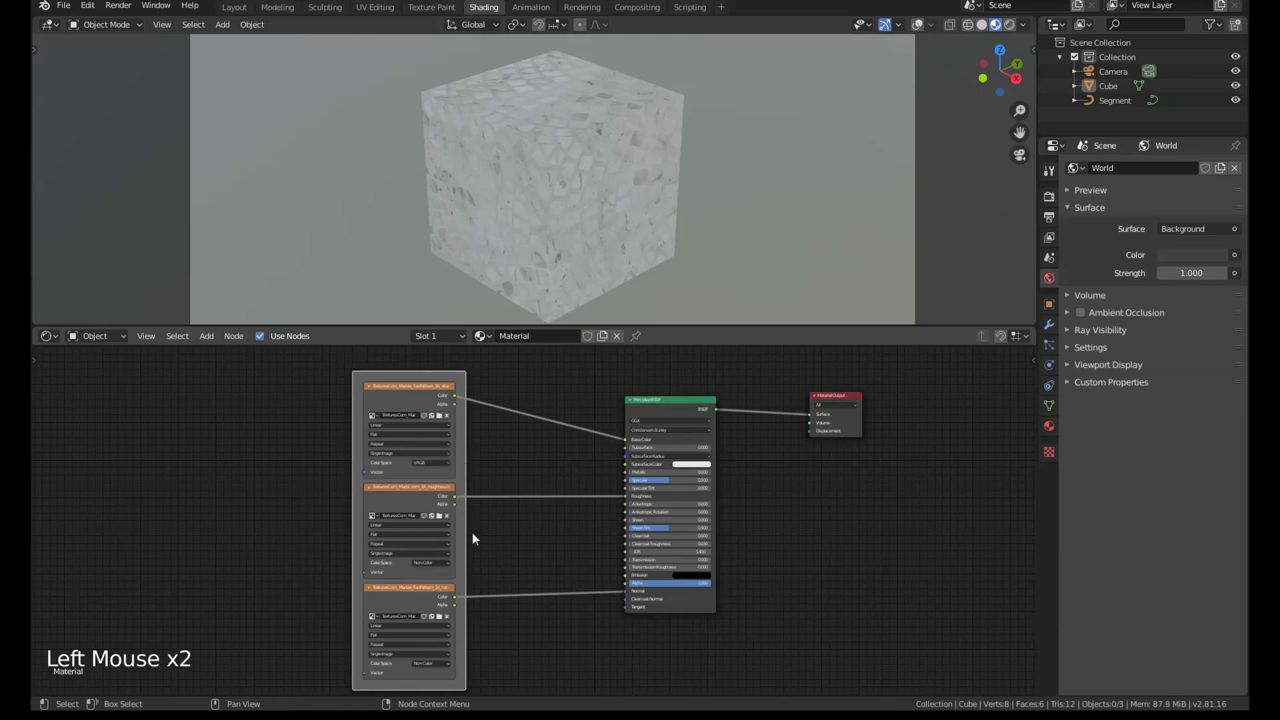
key("Delete")
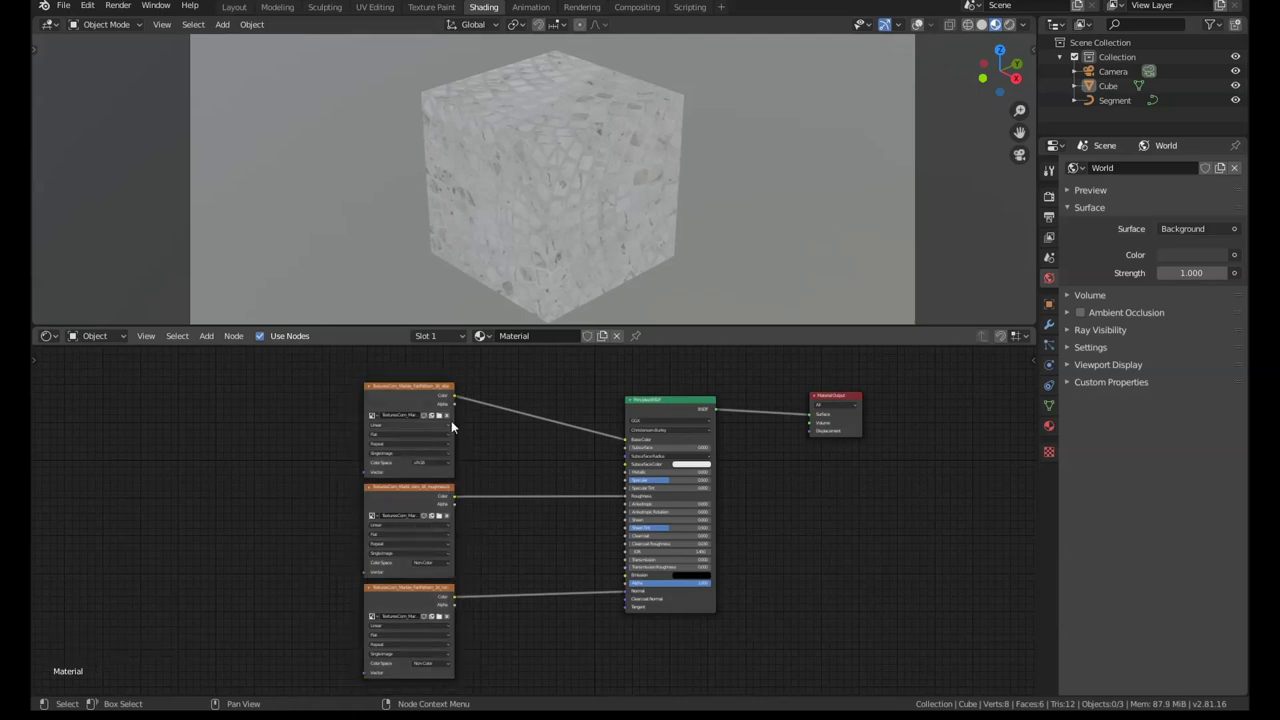
- Preview the top texture node directly on the cube with Ctrl+Shift+click
left_click_drag(410, 390, 416, 391)
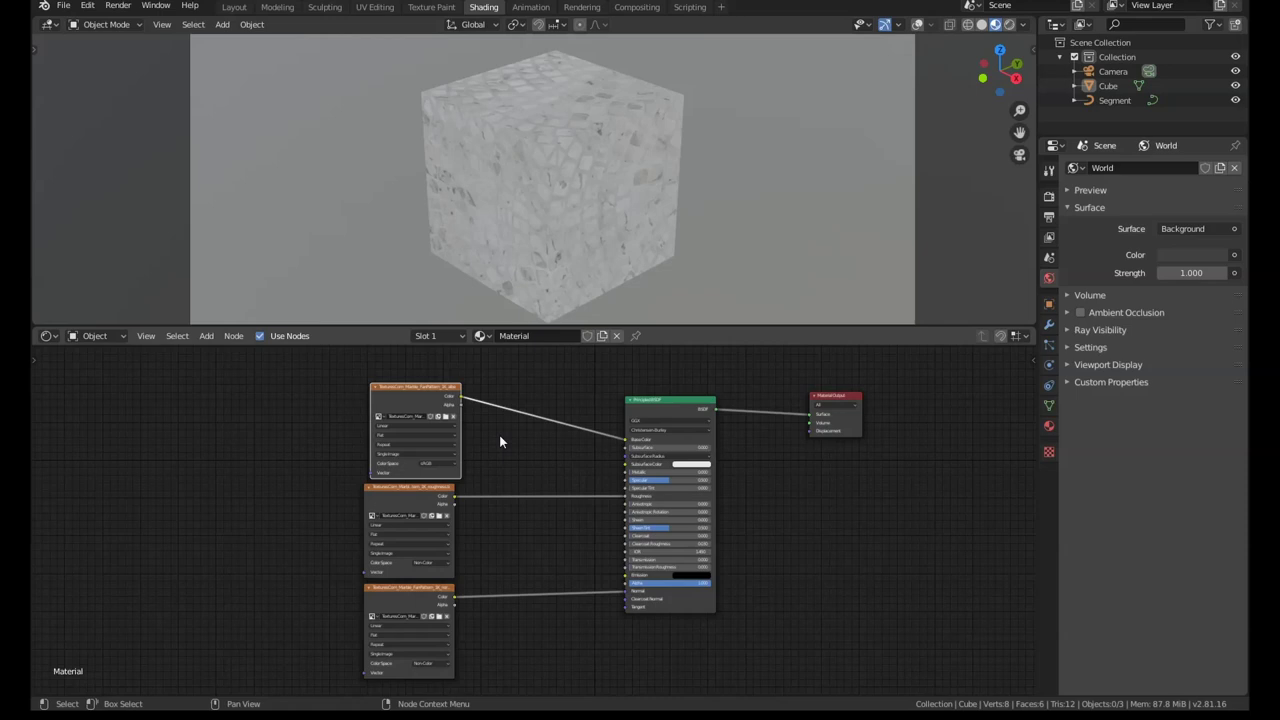
key("ctrl")
key("shift")
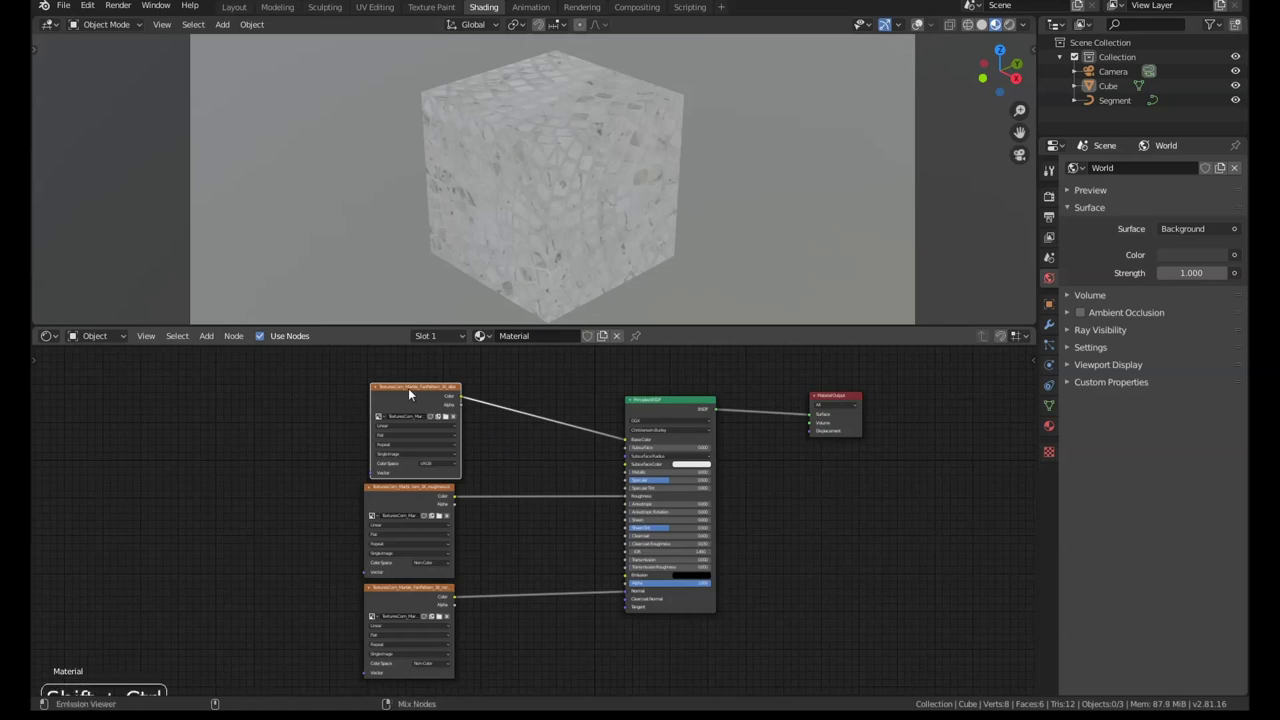
left_click(408, 394, "ctrl+shift")
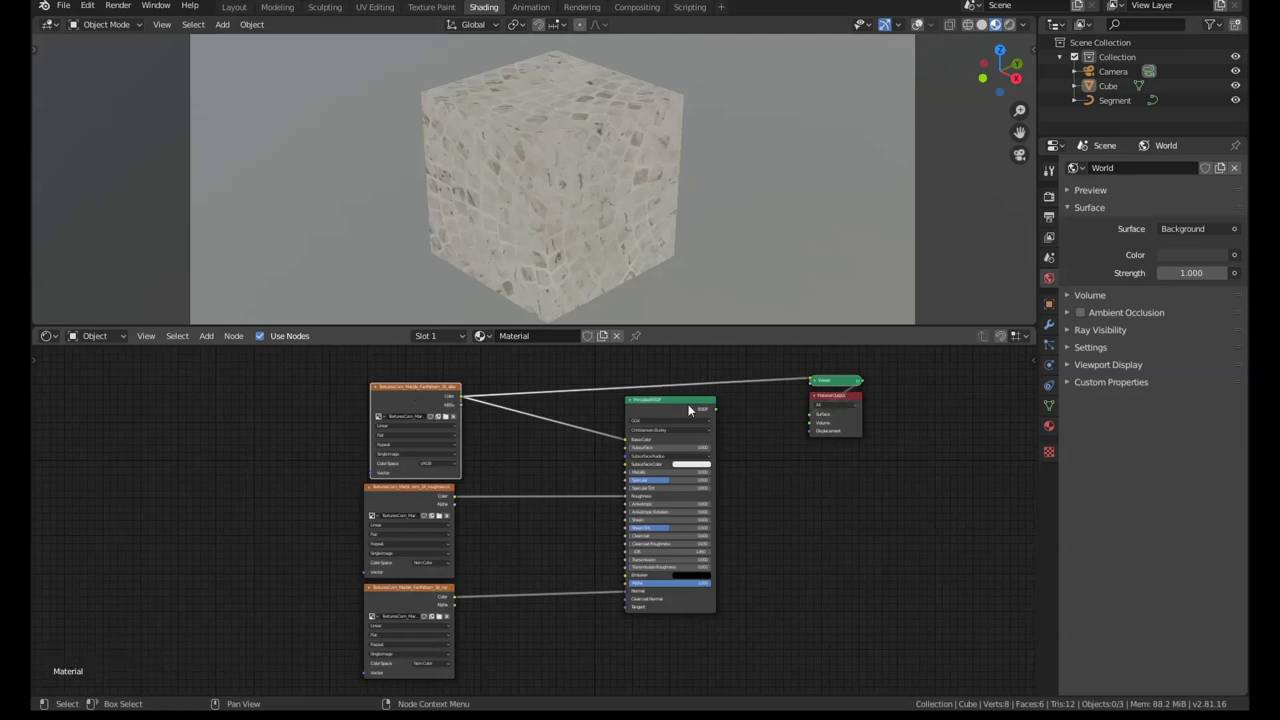
- Move the Principled BSDF and the new Viewer node left and reframe the node tree
left_click_drag(684, 401, 671, 429)
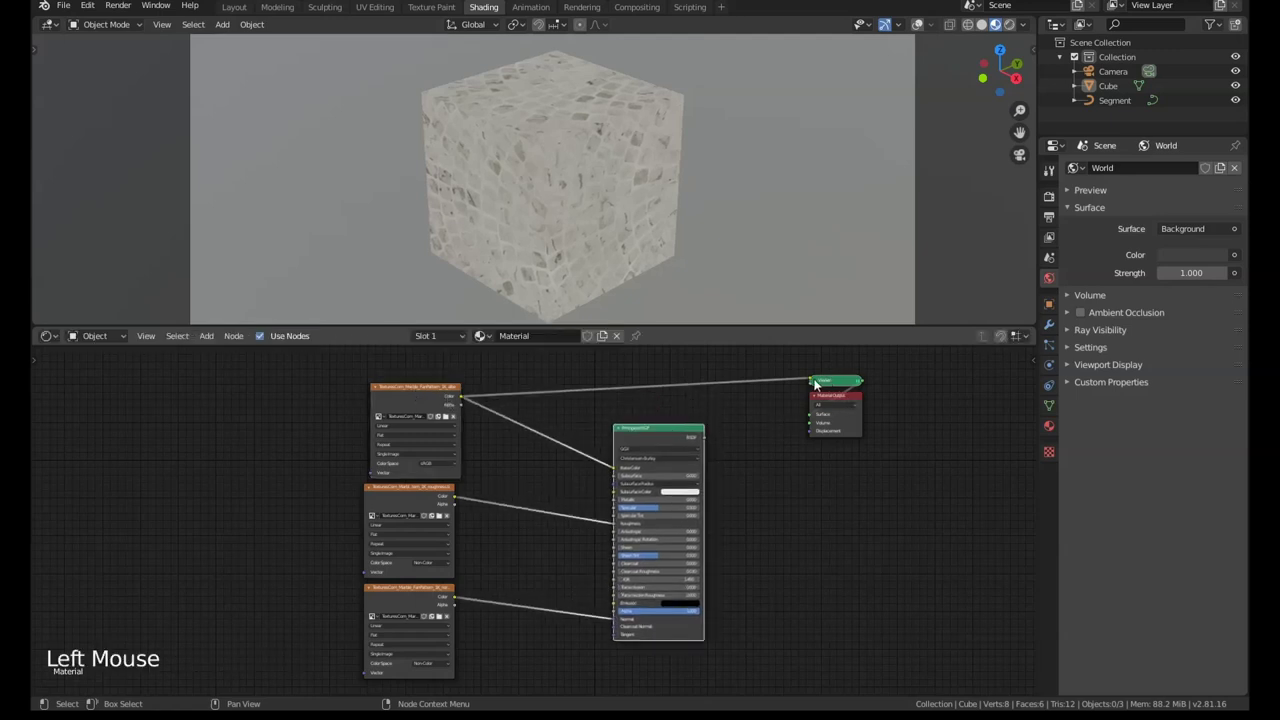
scroll(851, 402, "up", 14)
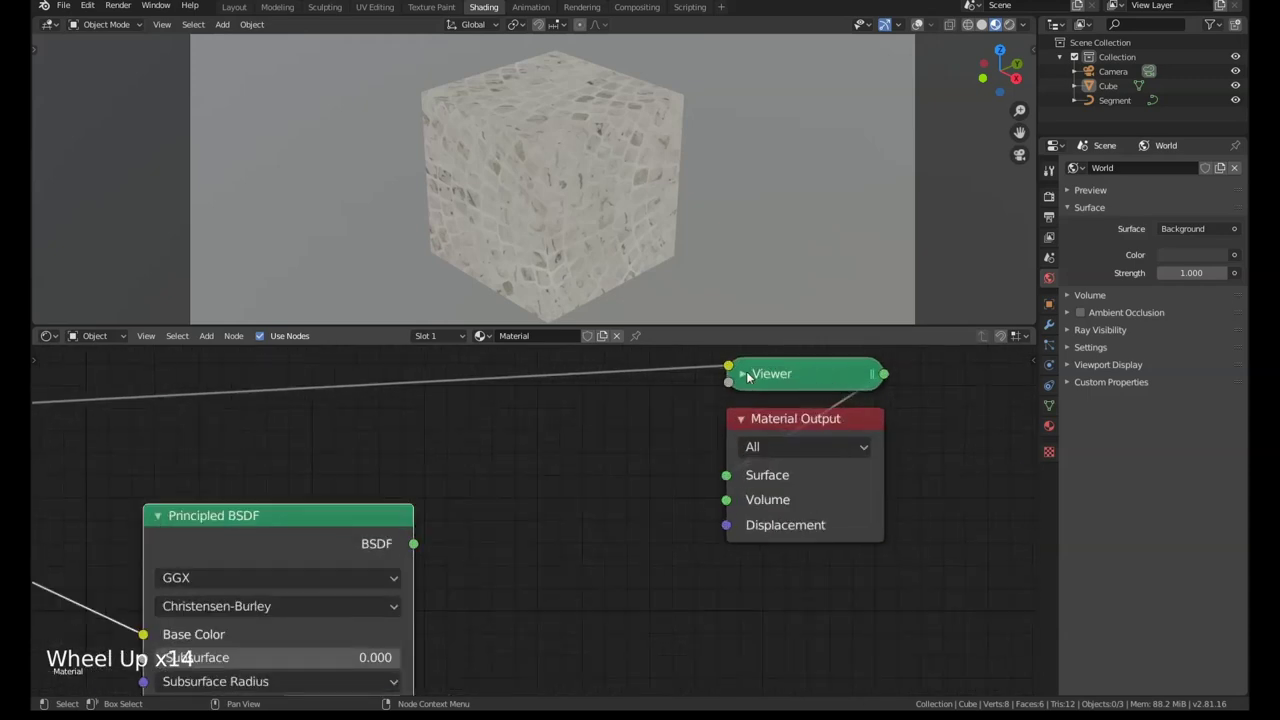
left_click_drag(783, 375, 532, 404)
left_click(491, 404)
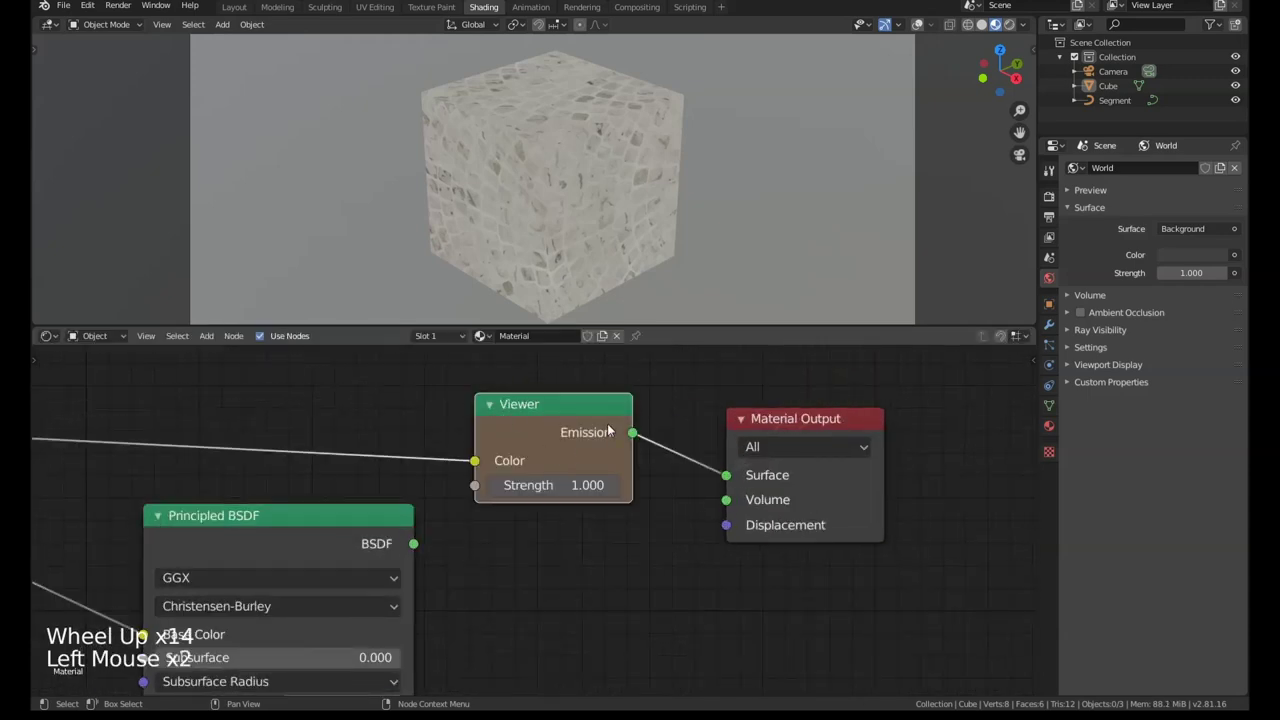
scroll(572, 487, "down", 4)
scroll(572, 487, "down", 9)
middle_click_drag(322, 471, 564, 417)
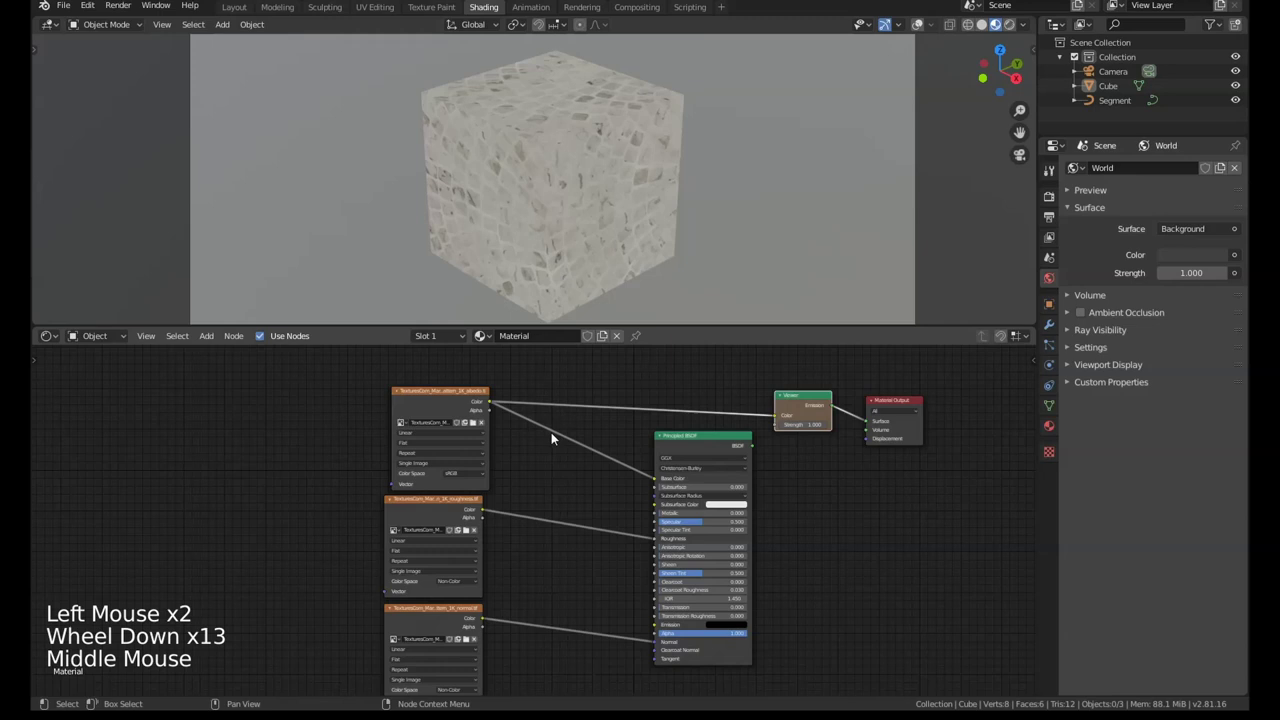
- Preview the roughness and normal textures, then restore the Principled BSDF to the output
left_click(427, 505, "ctrl+shift")
middle_click_drag(427, 505, 405, 491)
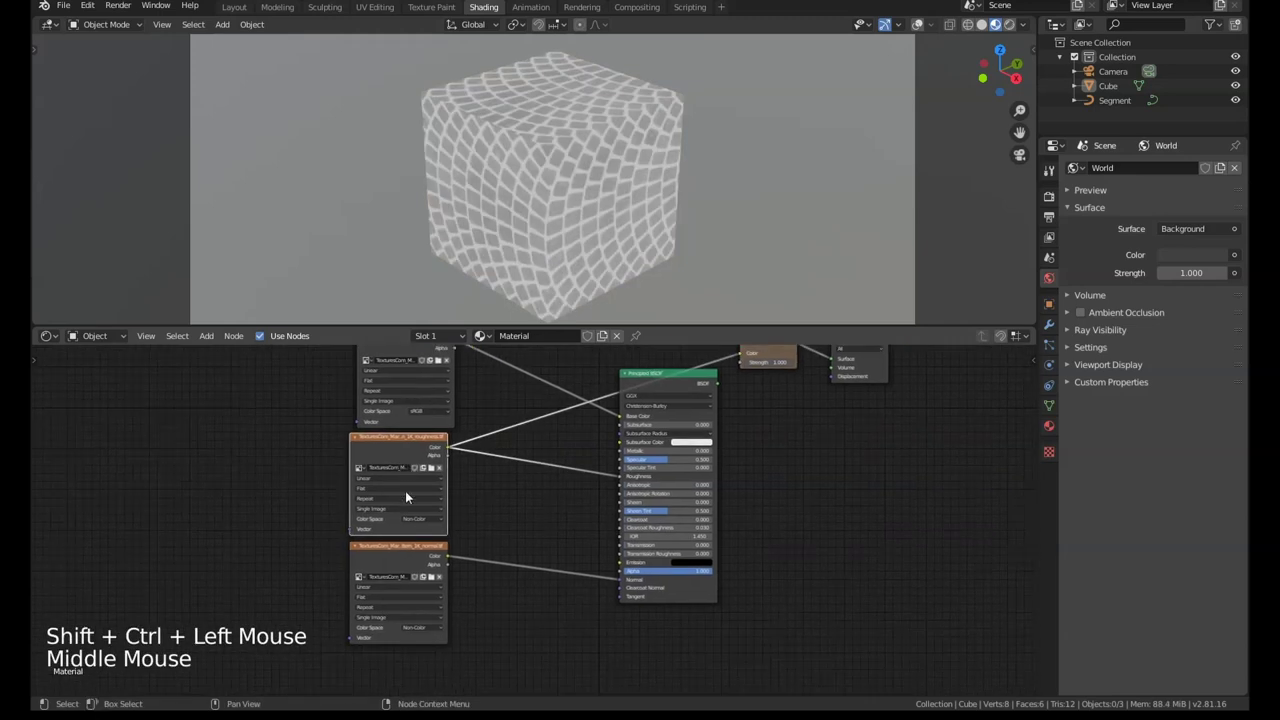
left_click(388, 552, "ctrl+shift")
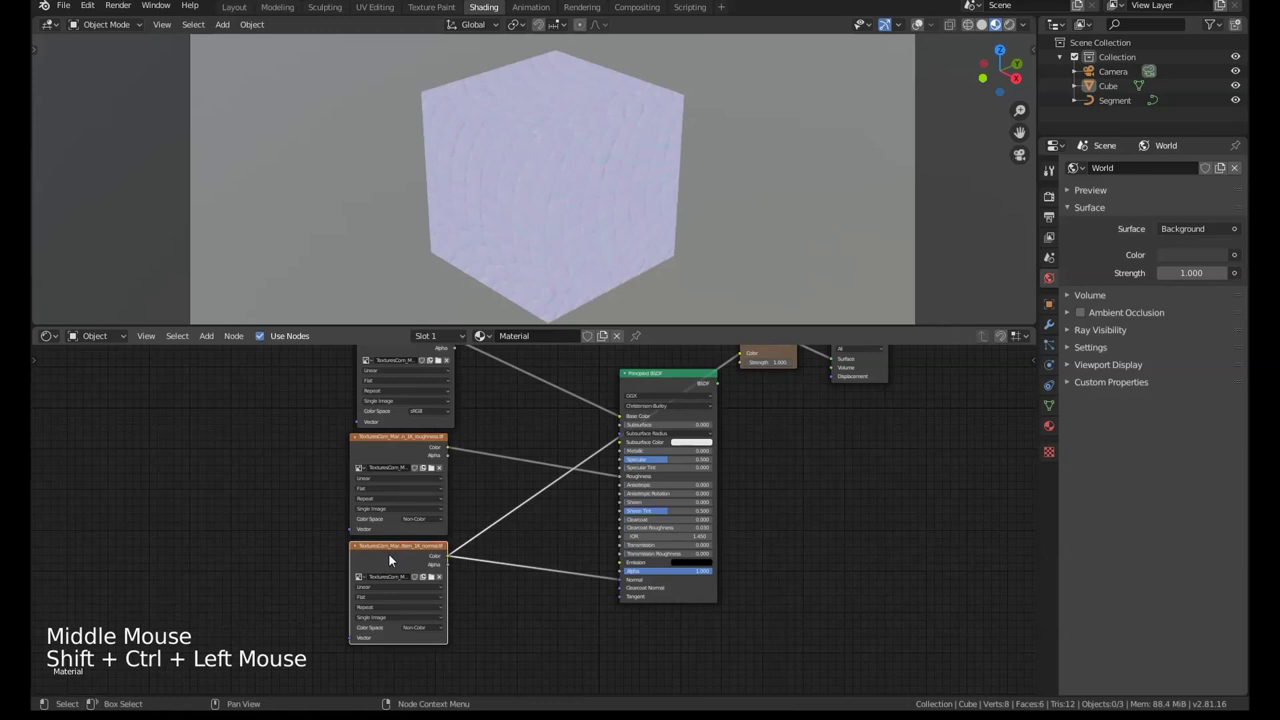
middle_click_drag(390, 560, 427, 561)
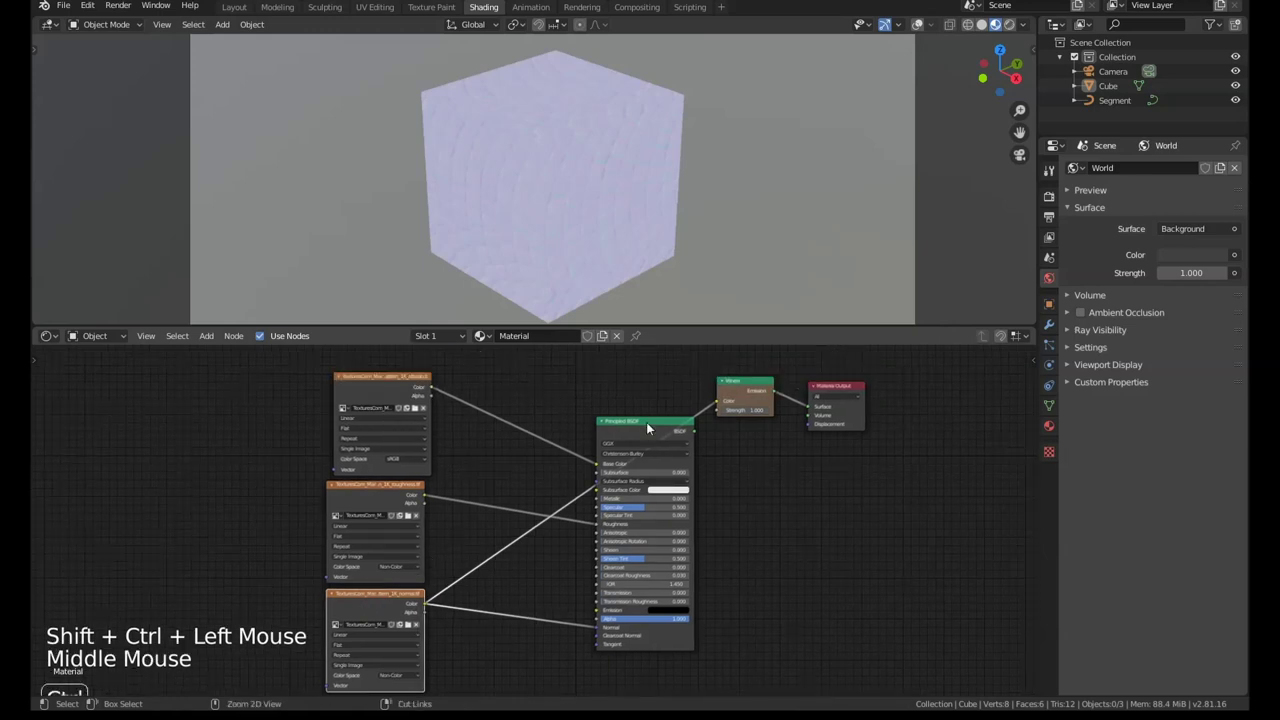
left_click(617, 421, "ctrl+shift")
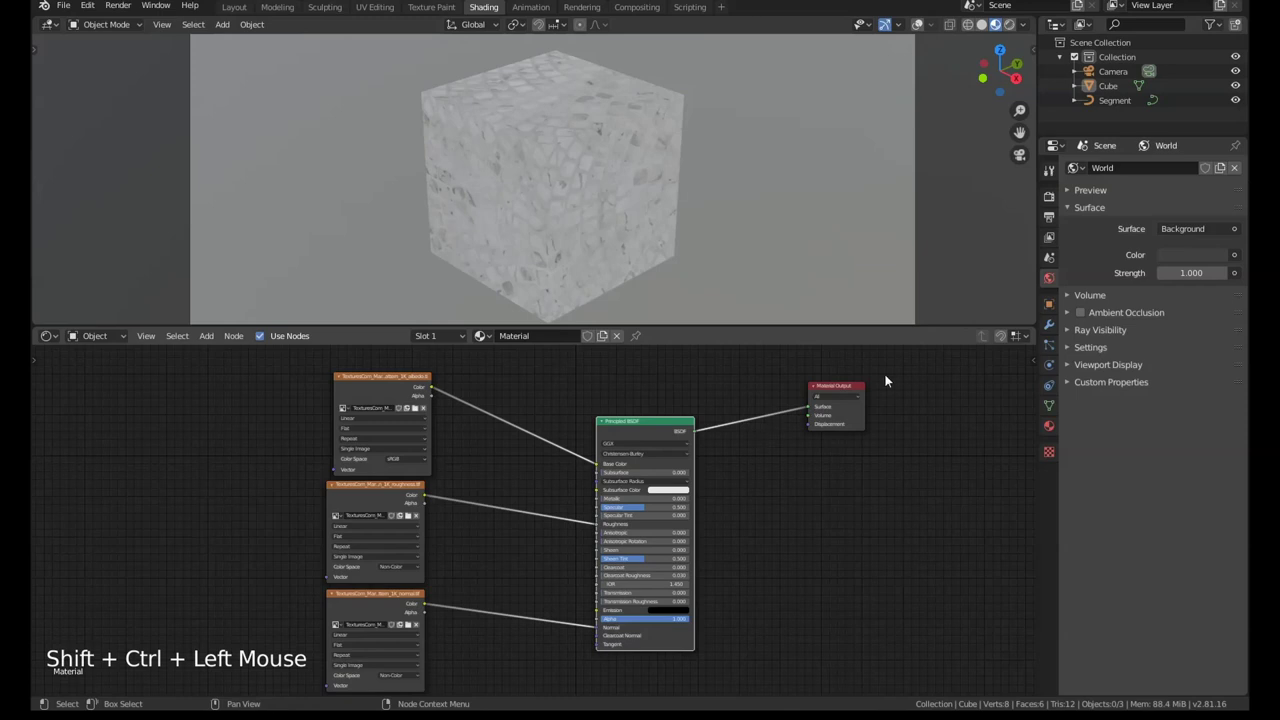
- Nudge the Material Output down and disconnect the shader's Surface link from it
scroll(654, 418, "up", 3)
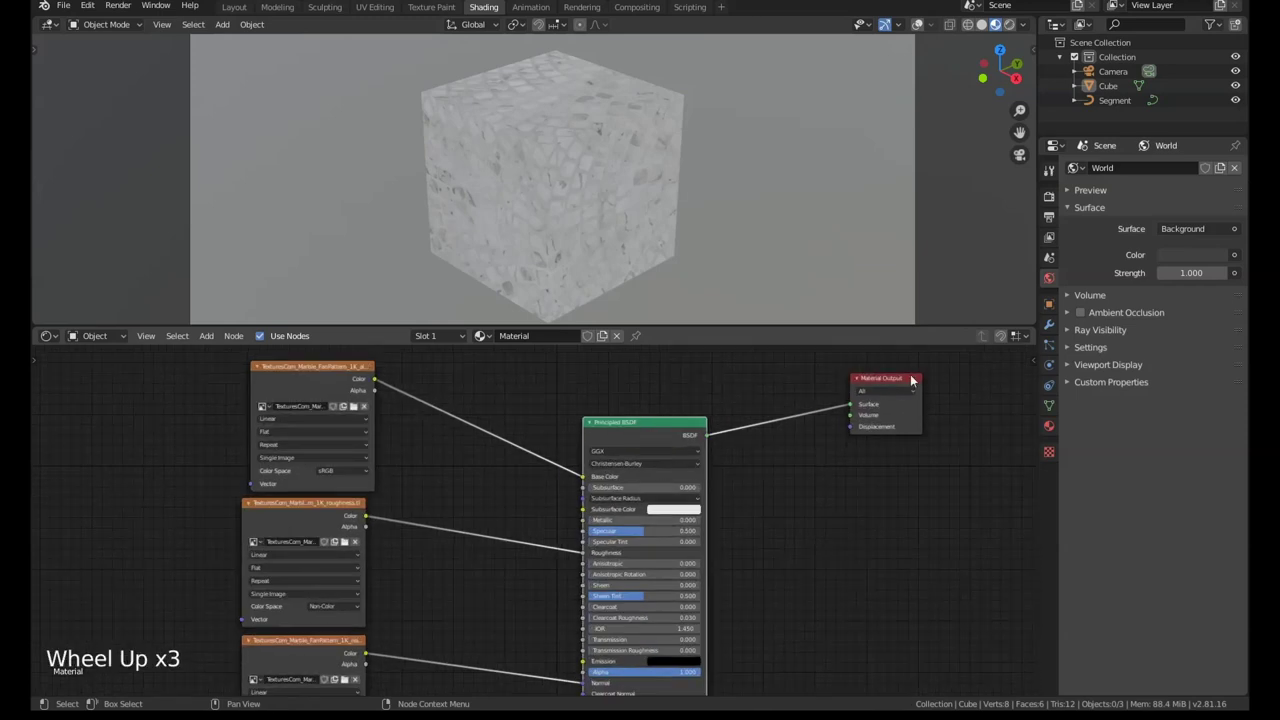
left_click_drag(911, 381, 911, 392)
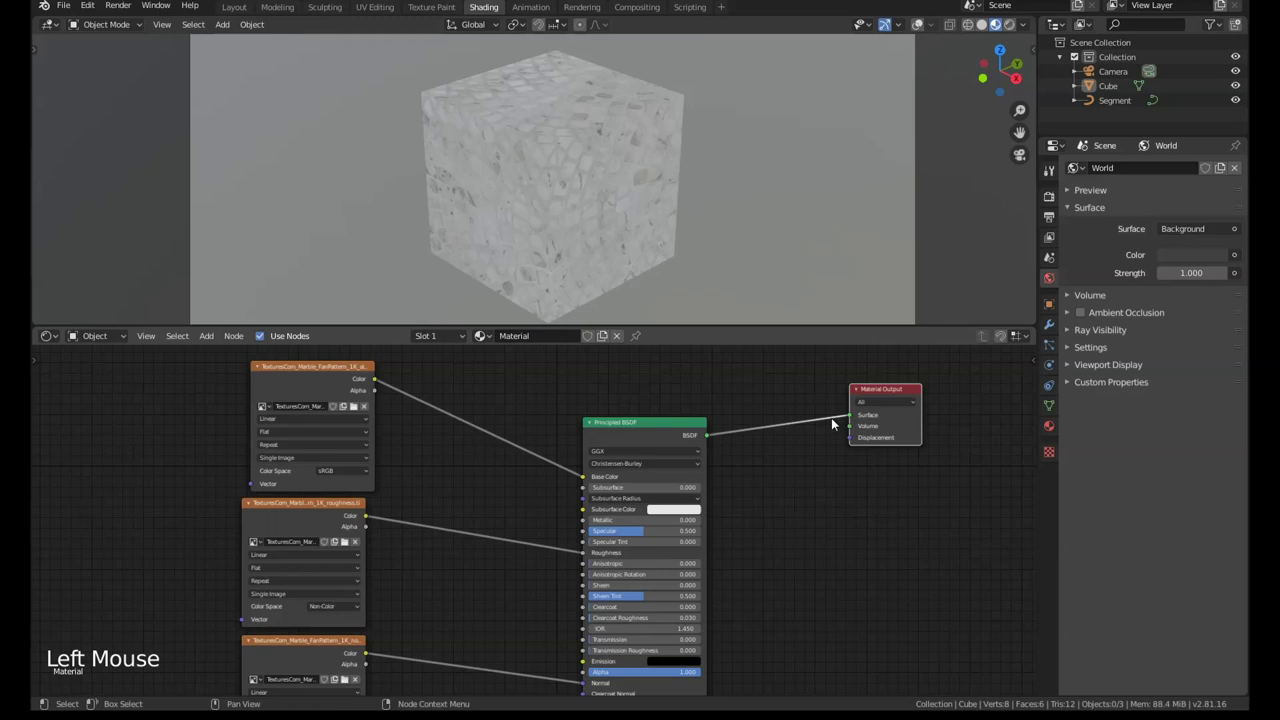
scroll(832, 424, "down", 5)
middle_click_drag(763, 434, 740, 449)
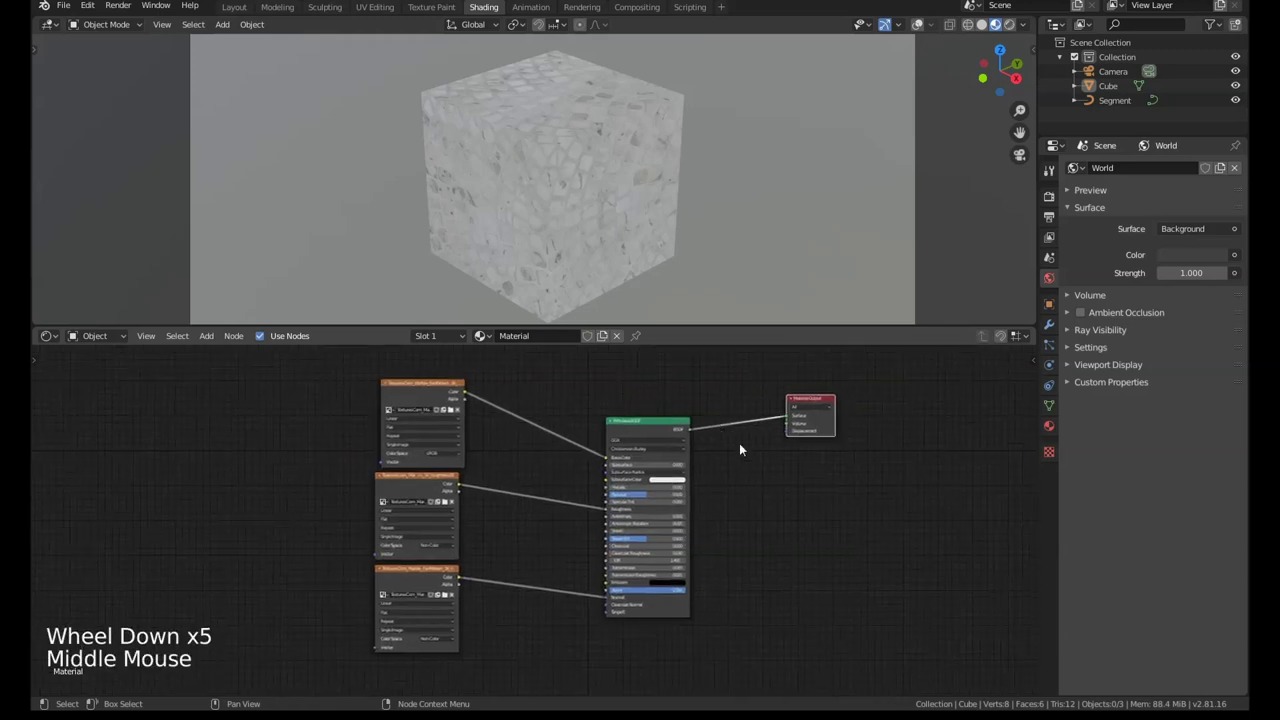
left_click(797, 473)
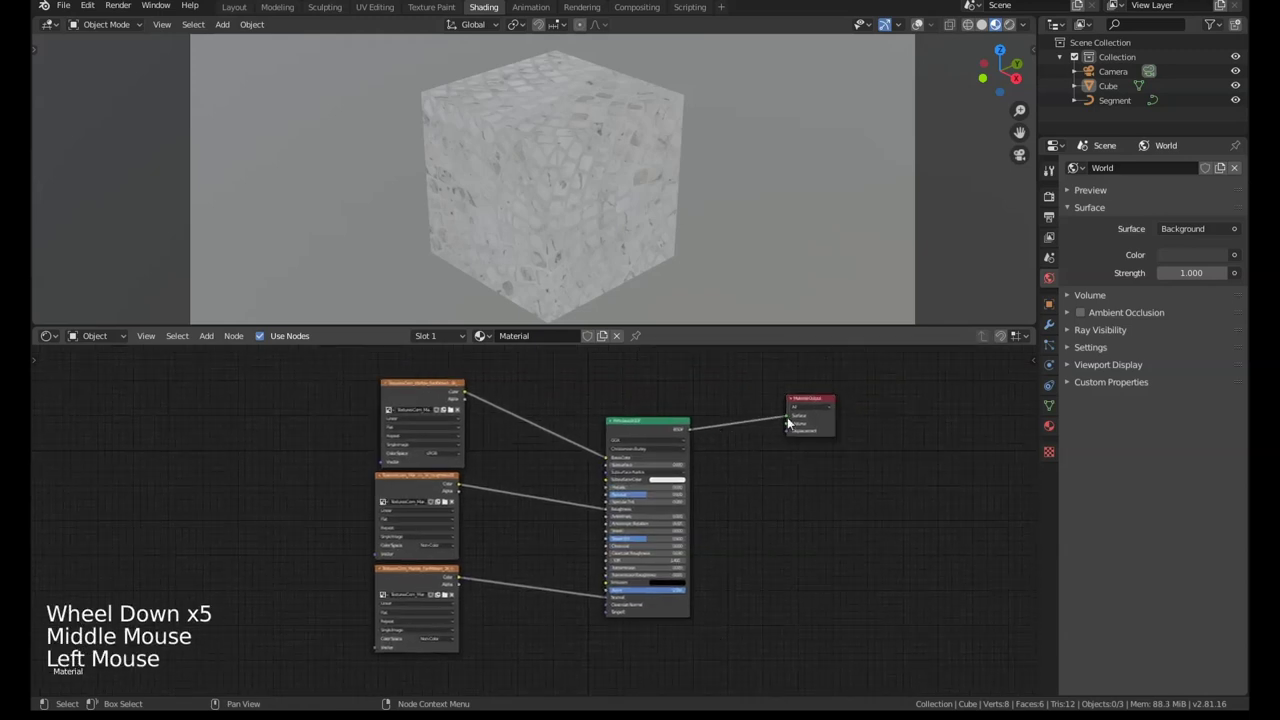
left_click_drag(787, 417, 883, 403)
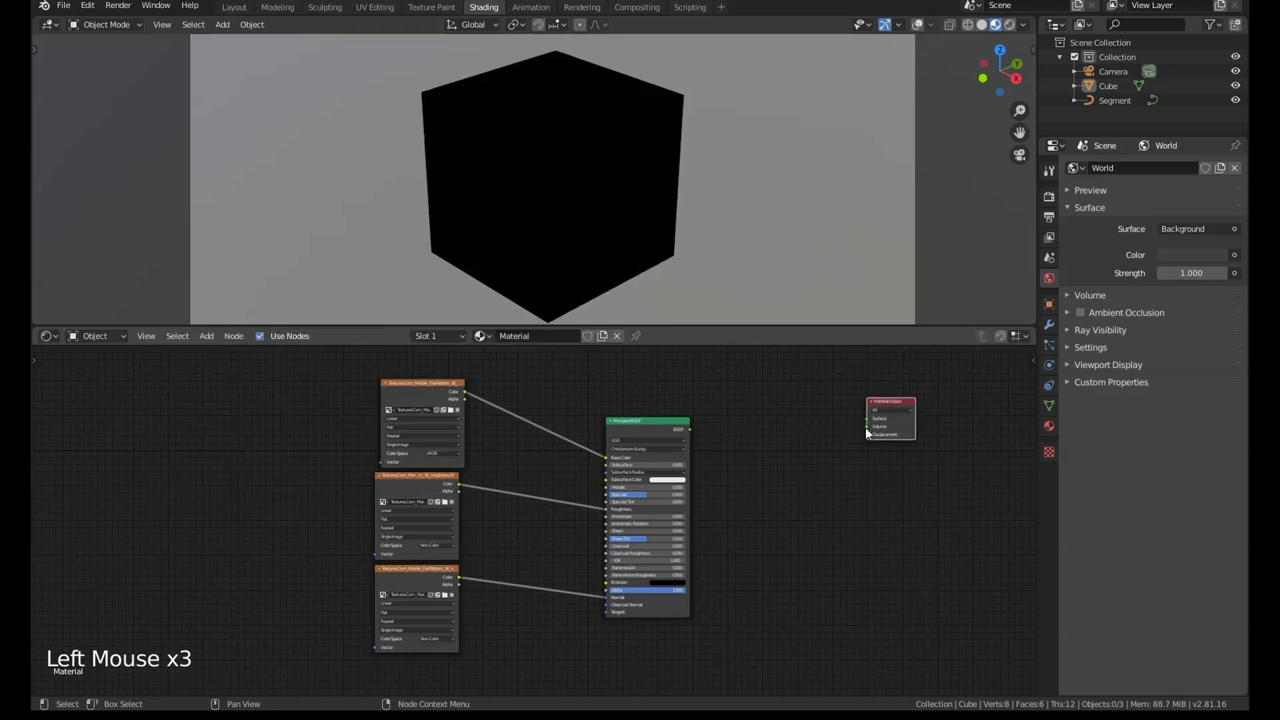
- Delete the old Material Output and add a fresh one from the Principled BSDF with O
left_click(645, 429)
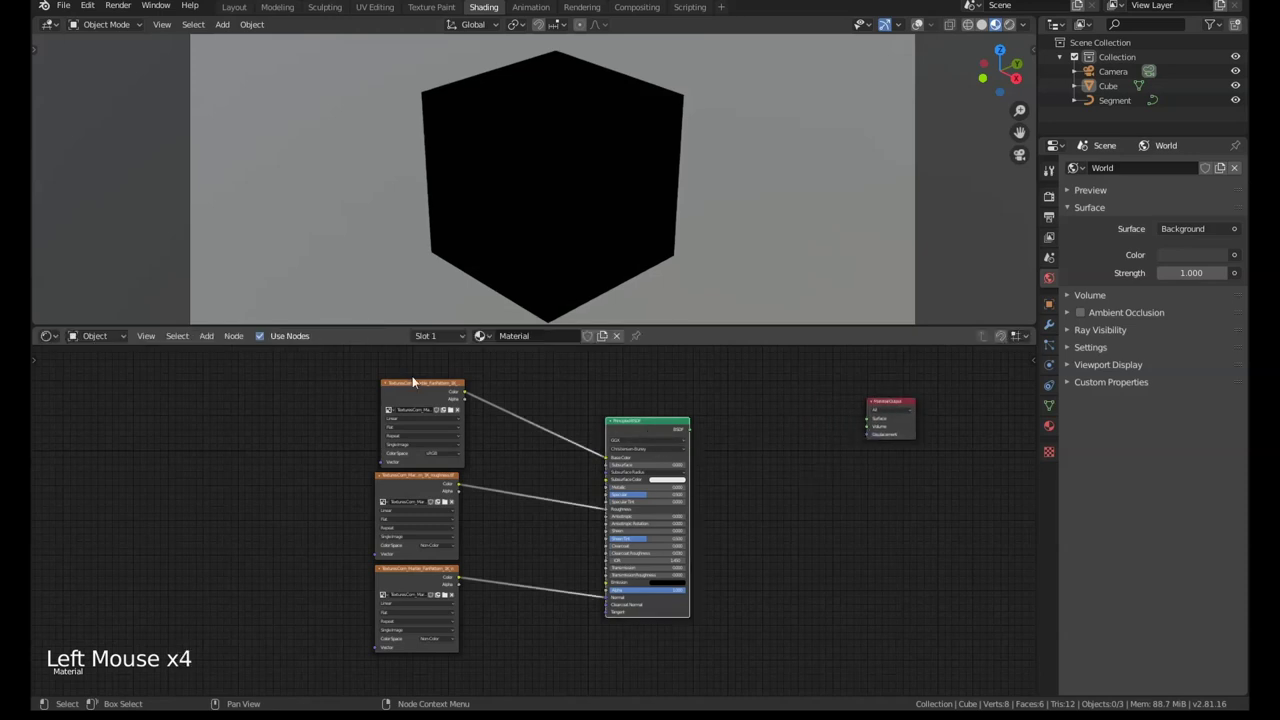
left_click(642, 430)
left_click(634, 431)
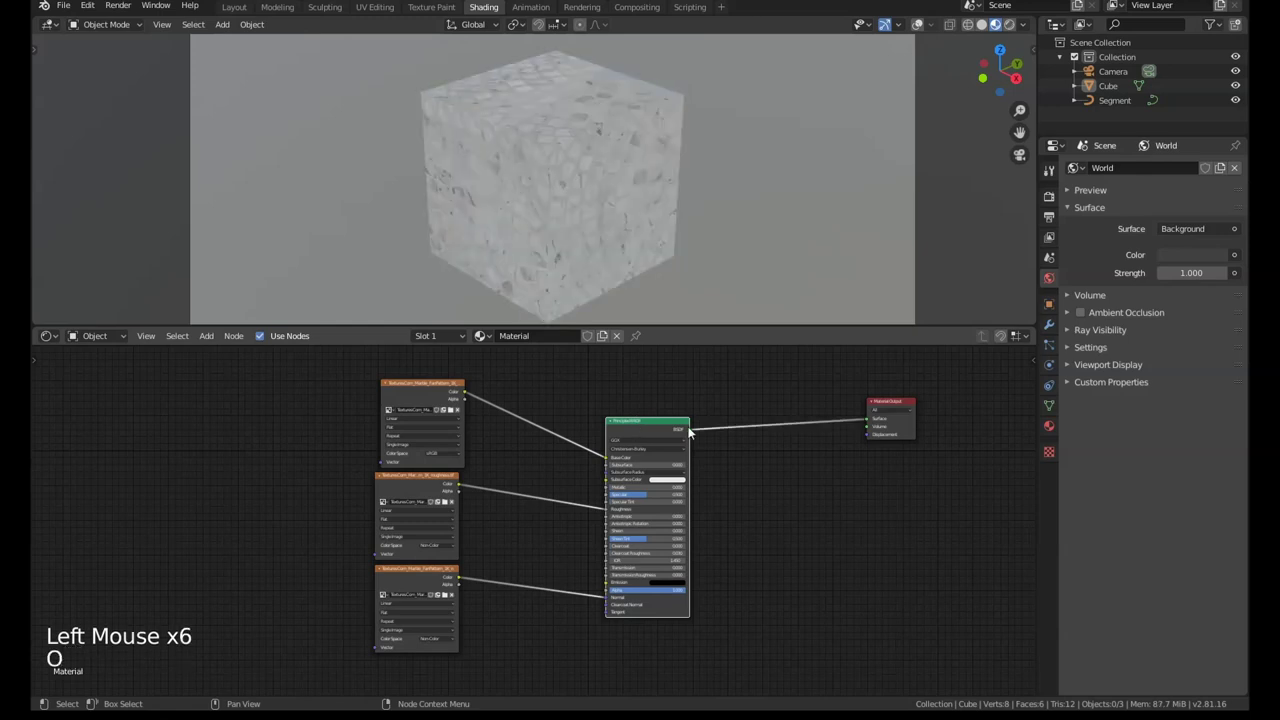
left_click(899, 404)
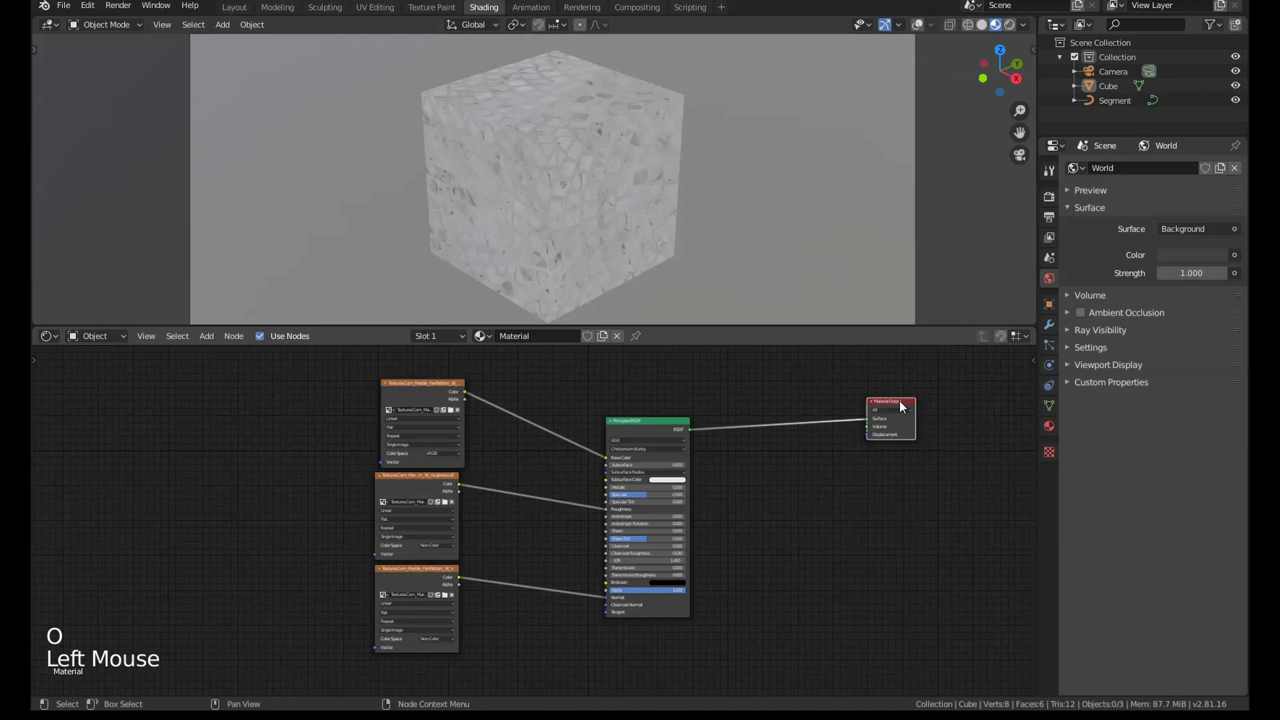
key("Delete")
left_click(659, 425)
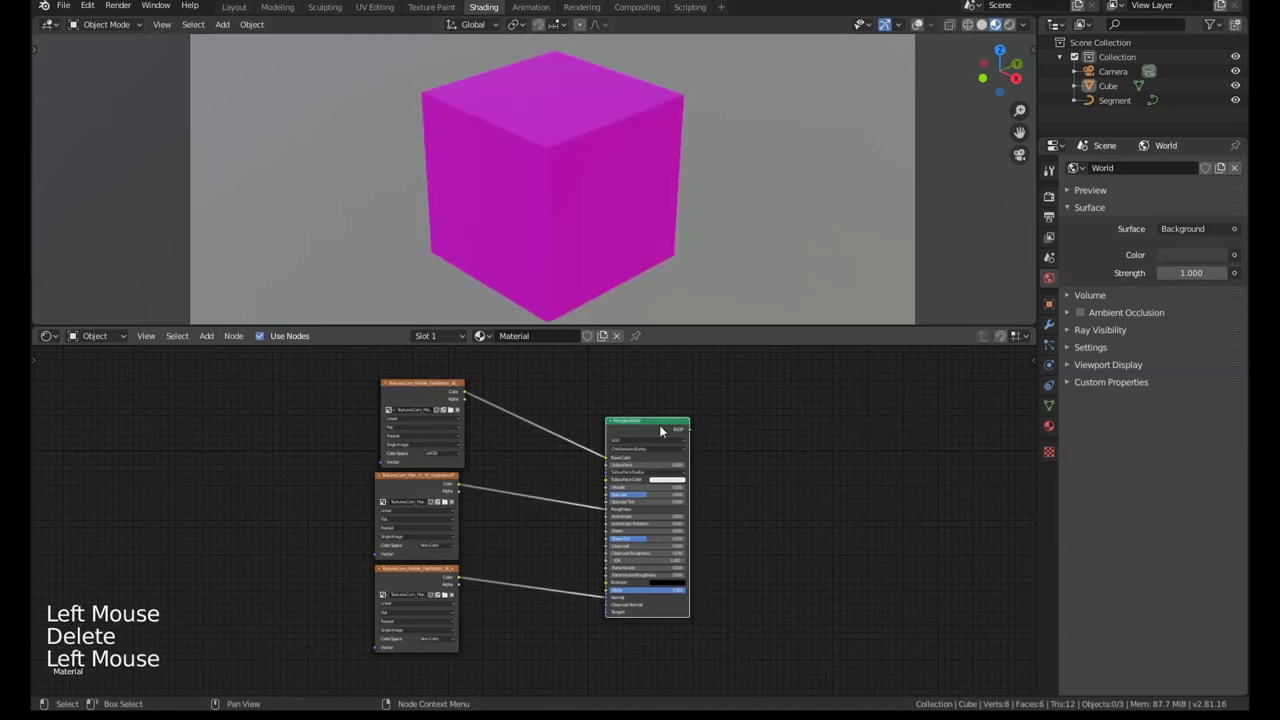
key("o")
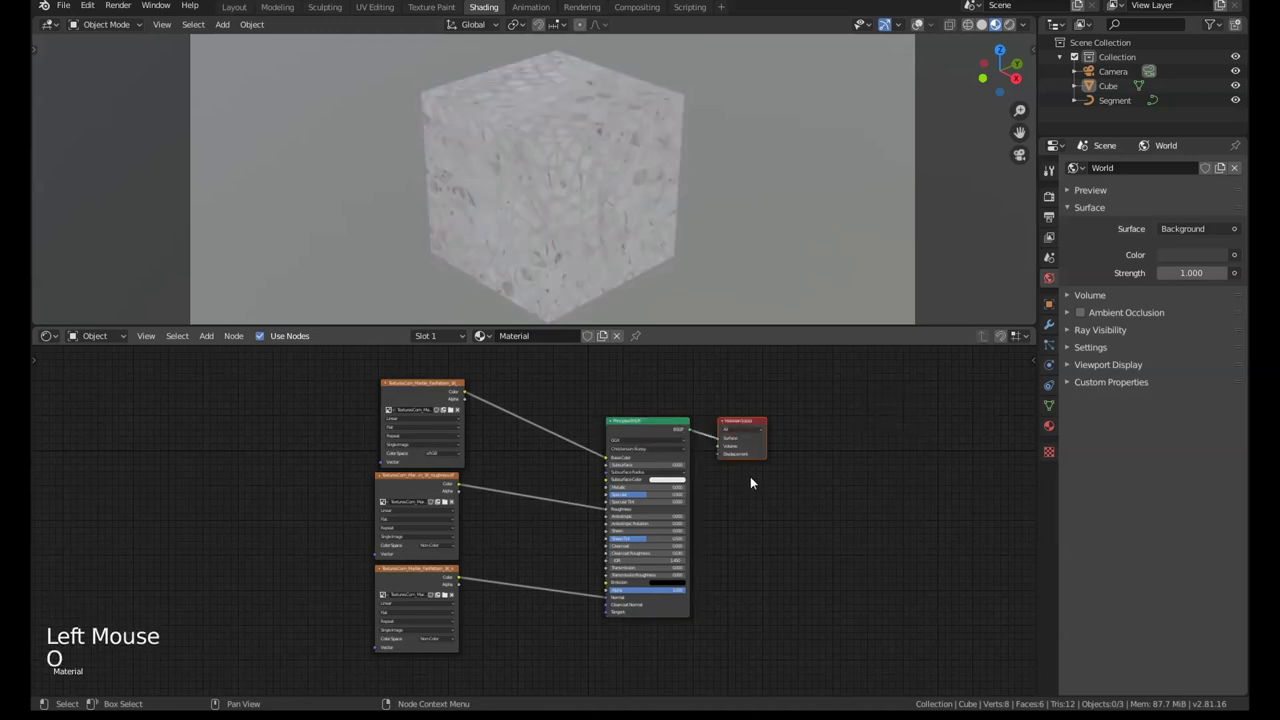
left_click(752, 494)
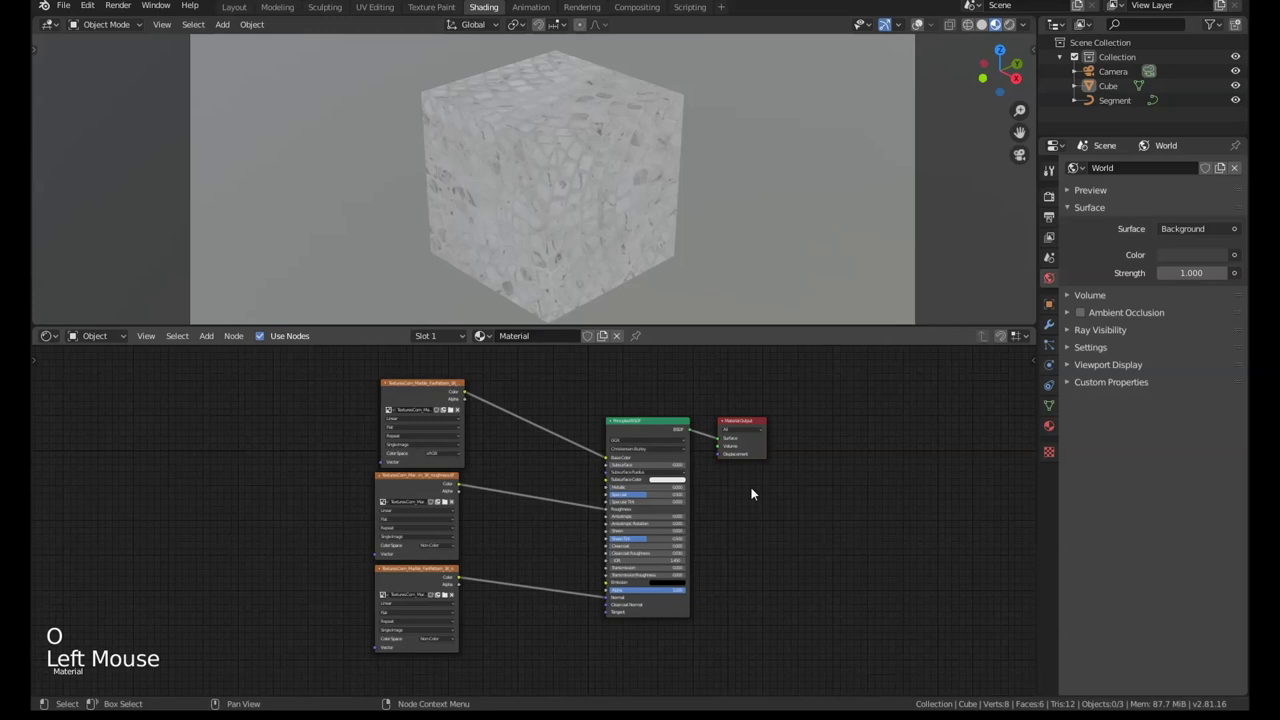
- Select the three image texture nodes and stack them vertically with Shift+=
scroll(752, 494, "up", 2)
middle_click_drag(676, 487, 748, 486)
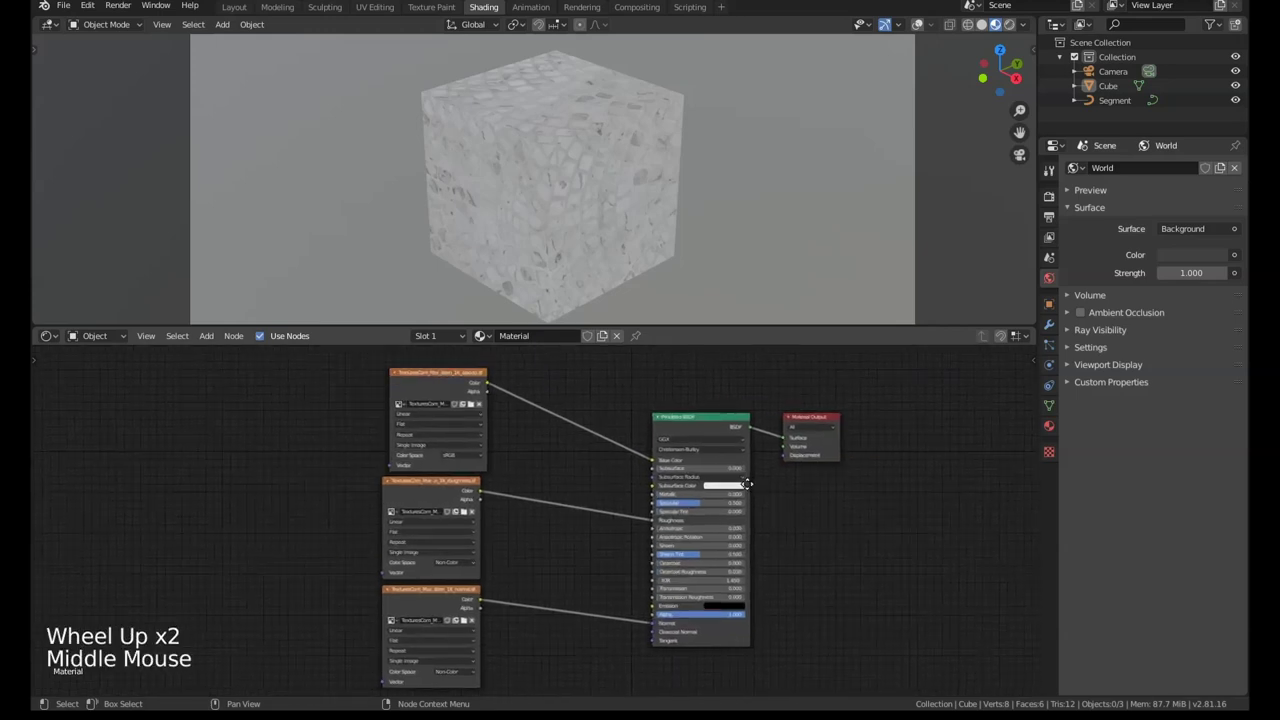
scroll(748, 486, "down", 3)
middle_click_drag(575, 491, 648, 486)
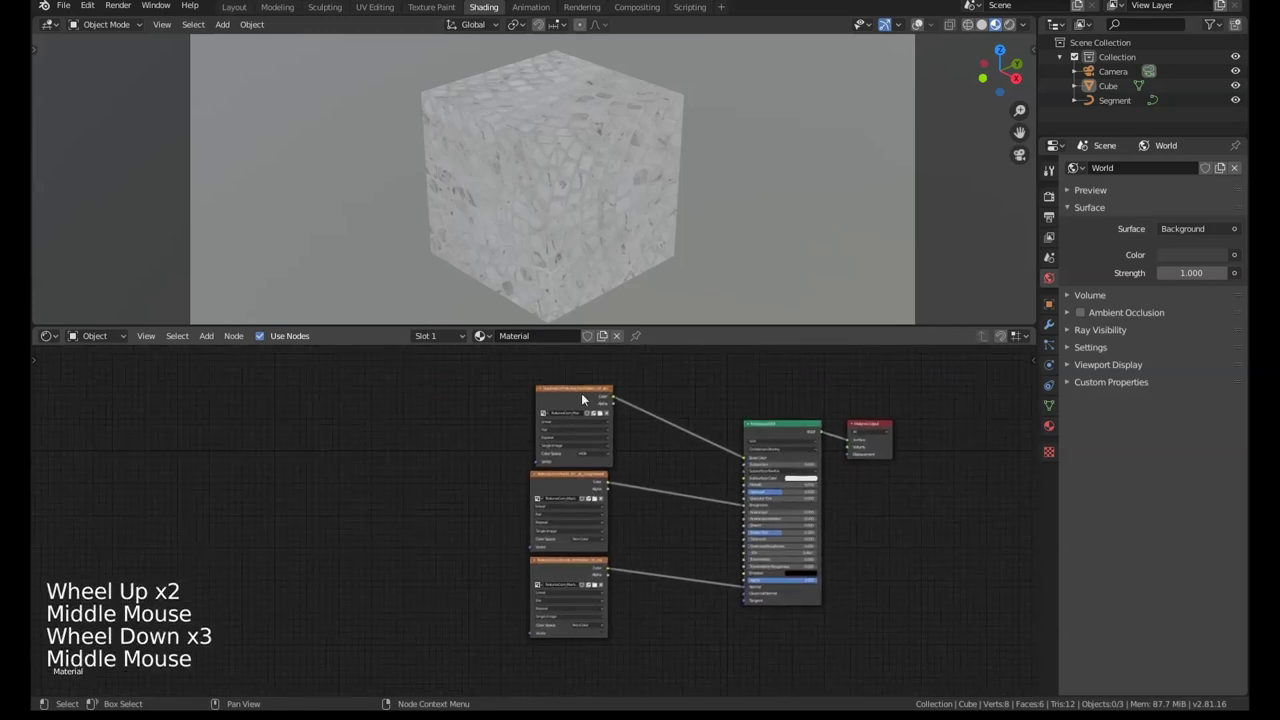
left_click_drag(481, 401, 514, 486)
left_click(567, 592)
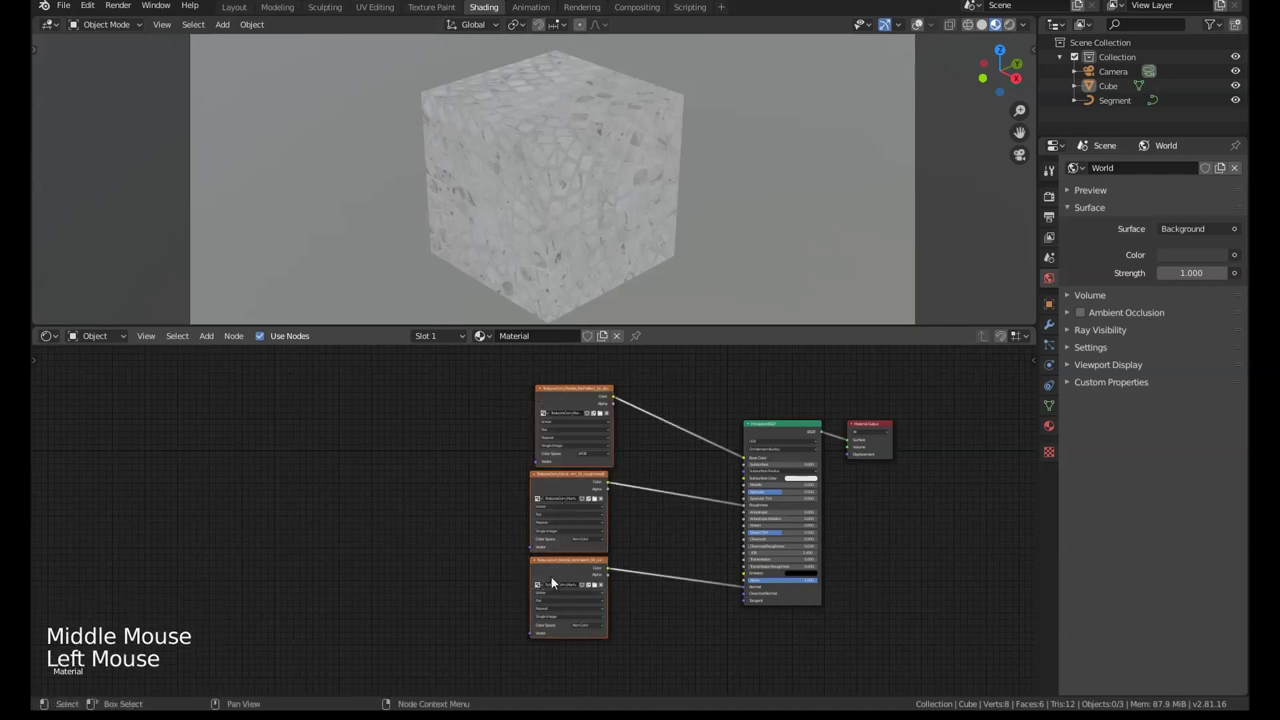
key("shift+equal")
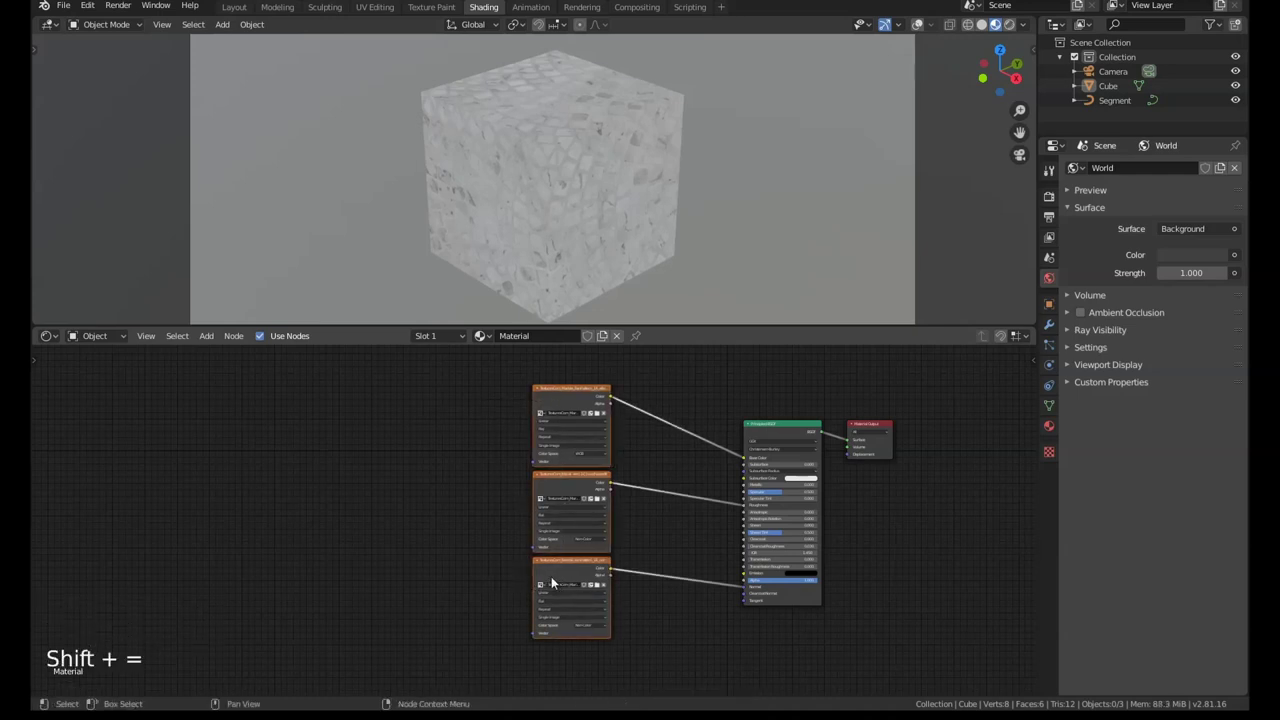
left_click(400, 585)
- Centre the texture nodes in view and select the top albedo texture node
scroll(552, 578, "up", 1)
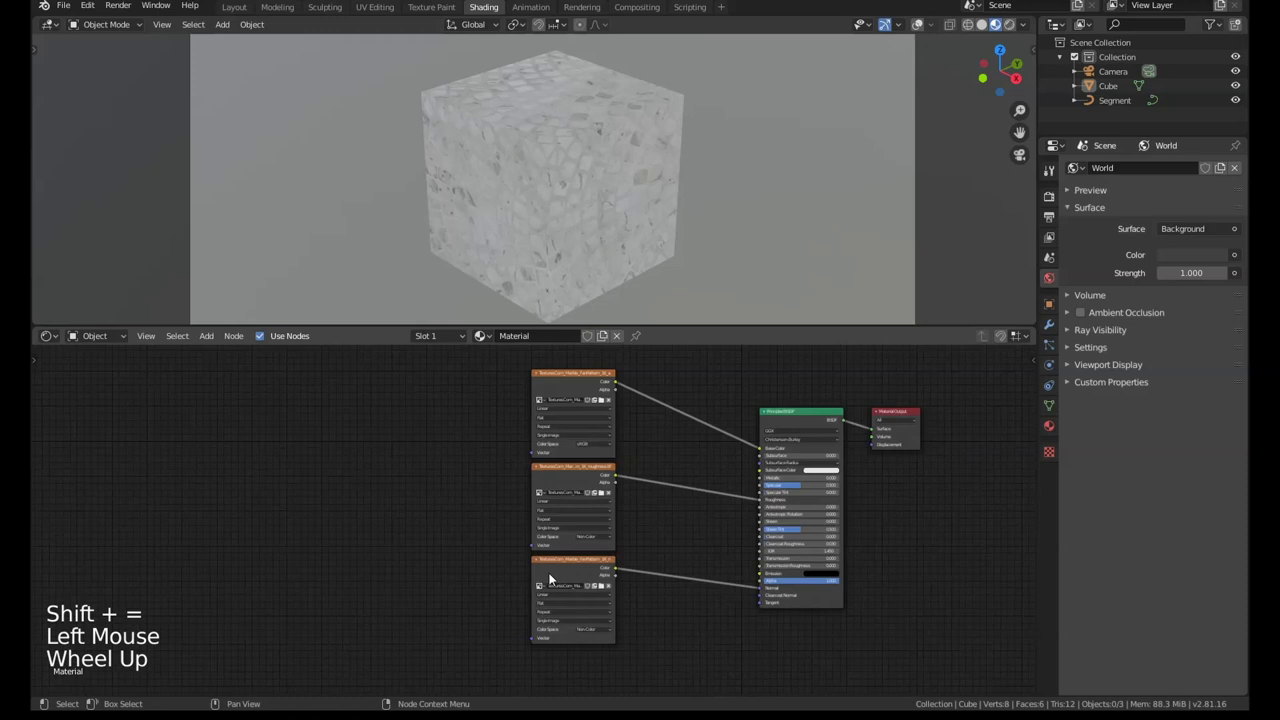
middle_click_drag(483, 526, 455, 546)
left_click(529, 403)
left_click(530, 408)
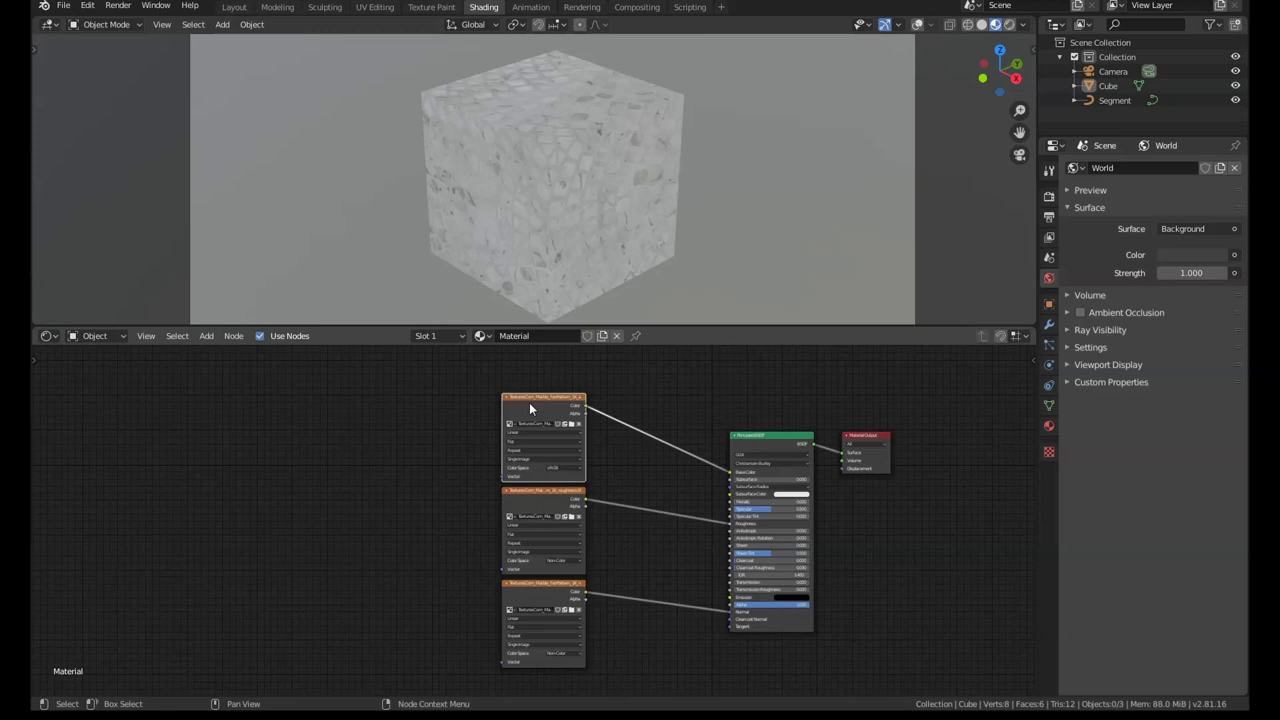
- Add Texture Coordinate and Mapping nodes to the albedo texture with Ctrl+T and move them left
key("ctrl+t")
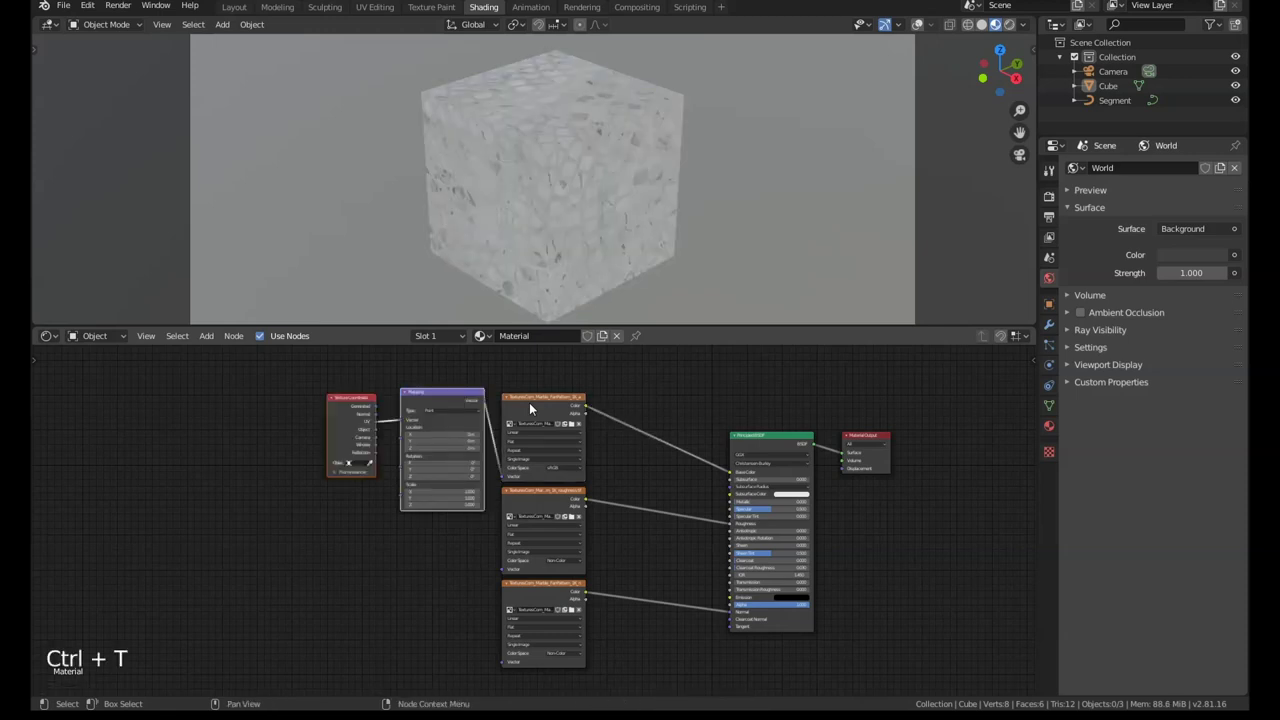
left_click(529, 402)
scroll(367, 419, "up", 7)
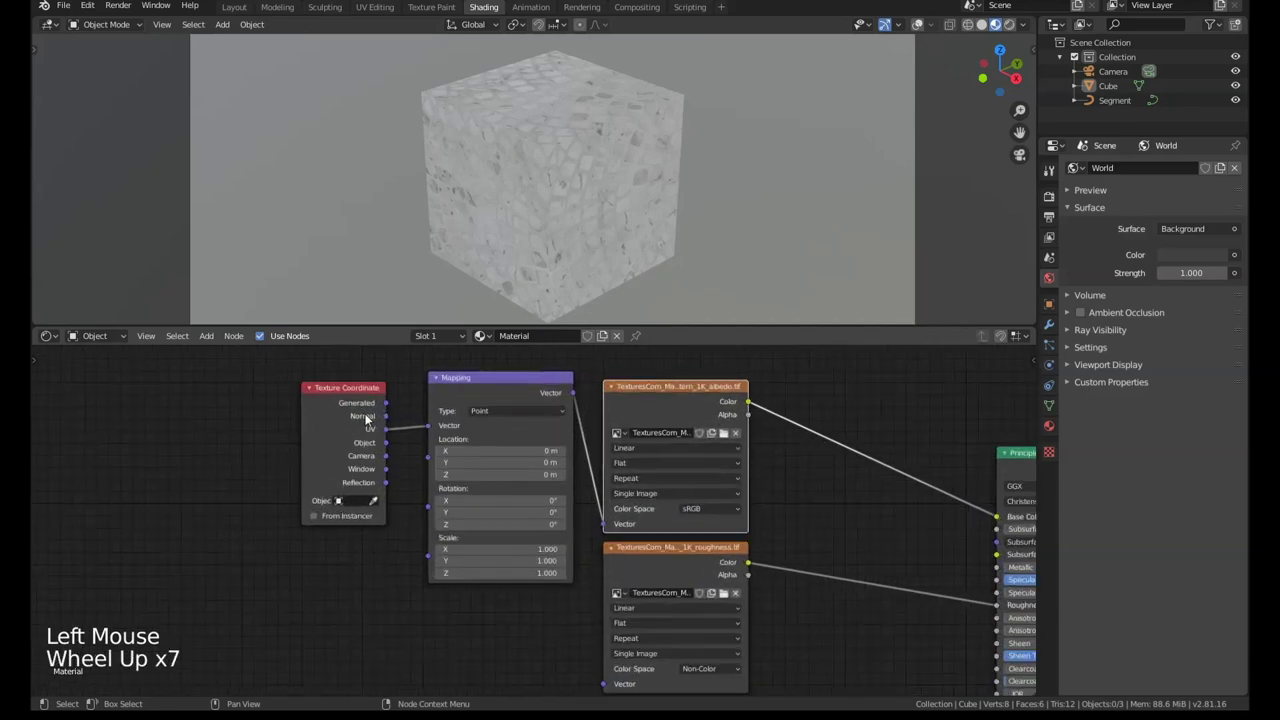
scroll(392, 430, "down", 9)
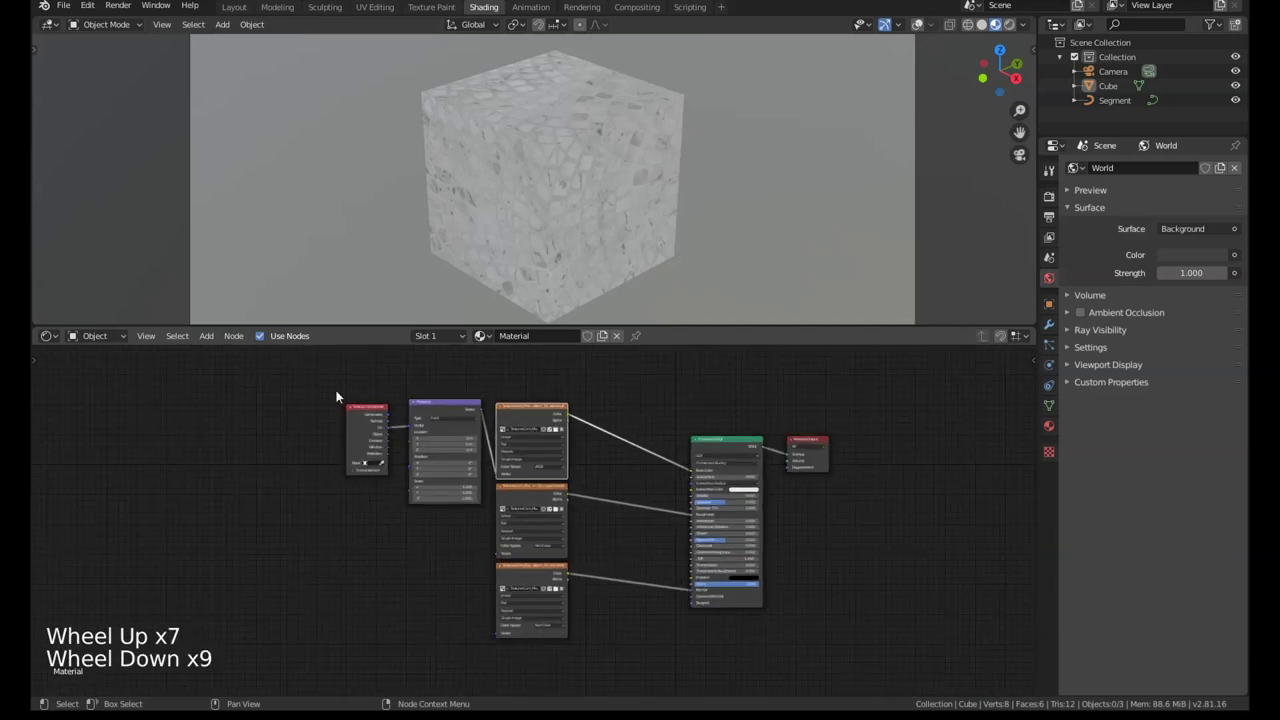
left_click_drag(336, 397, 465, 500)
key("g")
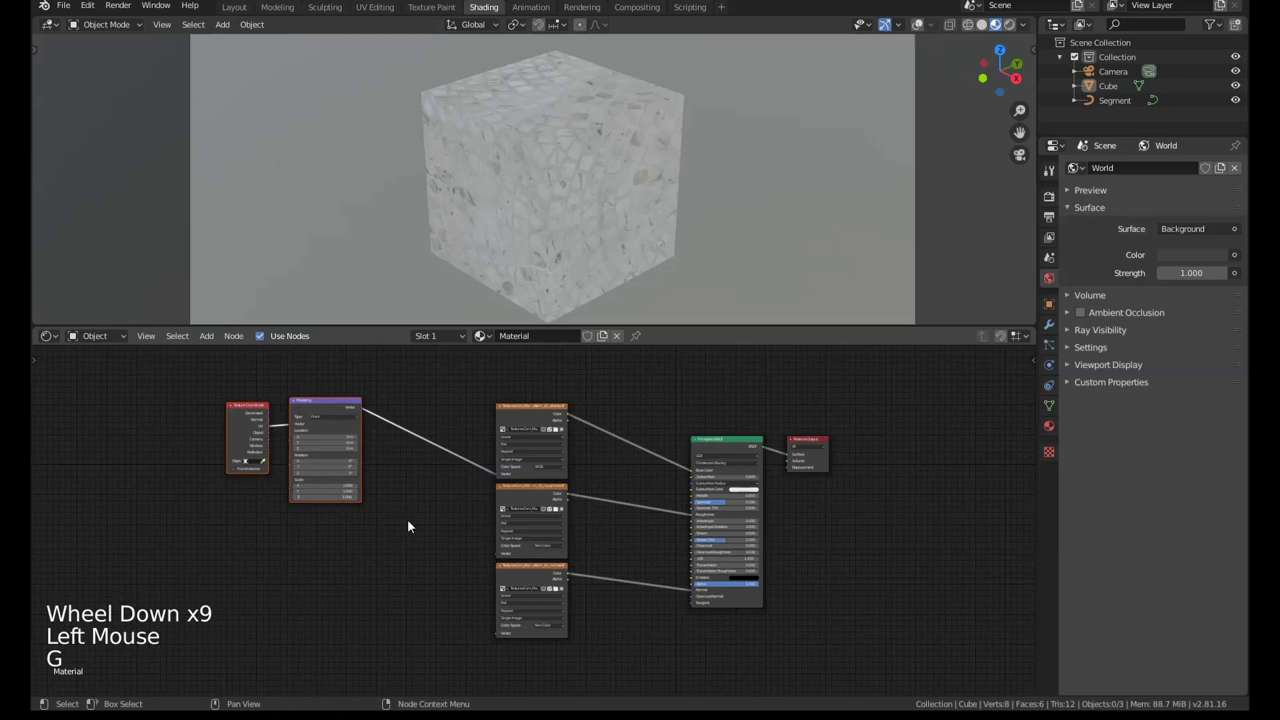
scroll(430, 518, "up", 2)
middle_click_drag(430, 518, 409, 537)
left_click(409, 537)
- Adjust the Mapping node's output link and reframe the node tree
scroll(410, 537, "up", 2)
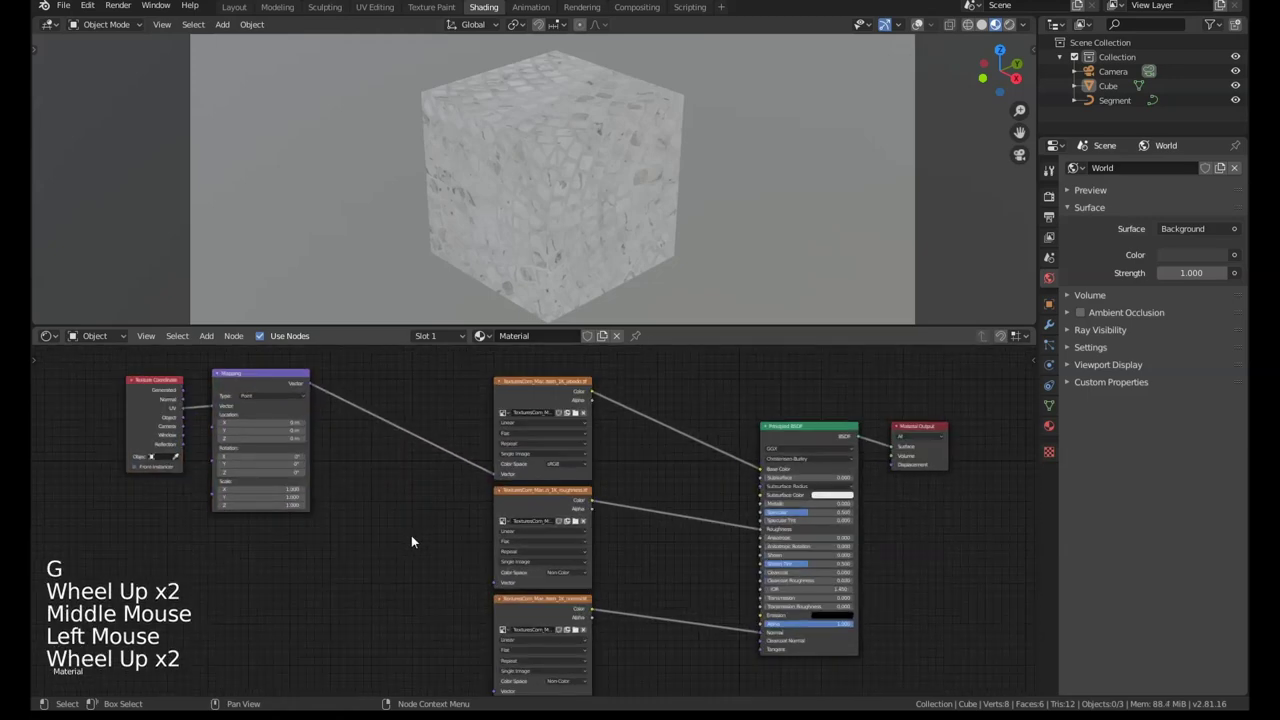
scroll(411, 542, "down", 1)
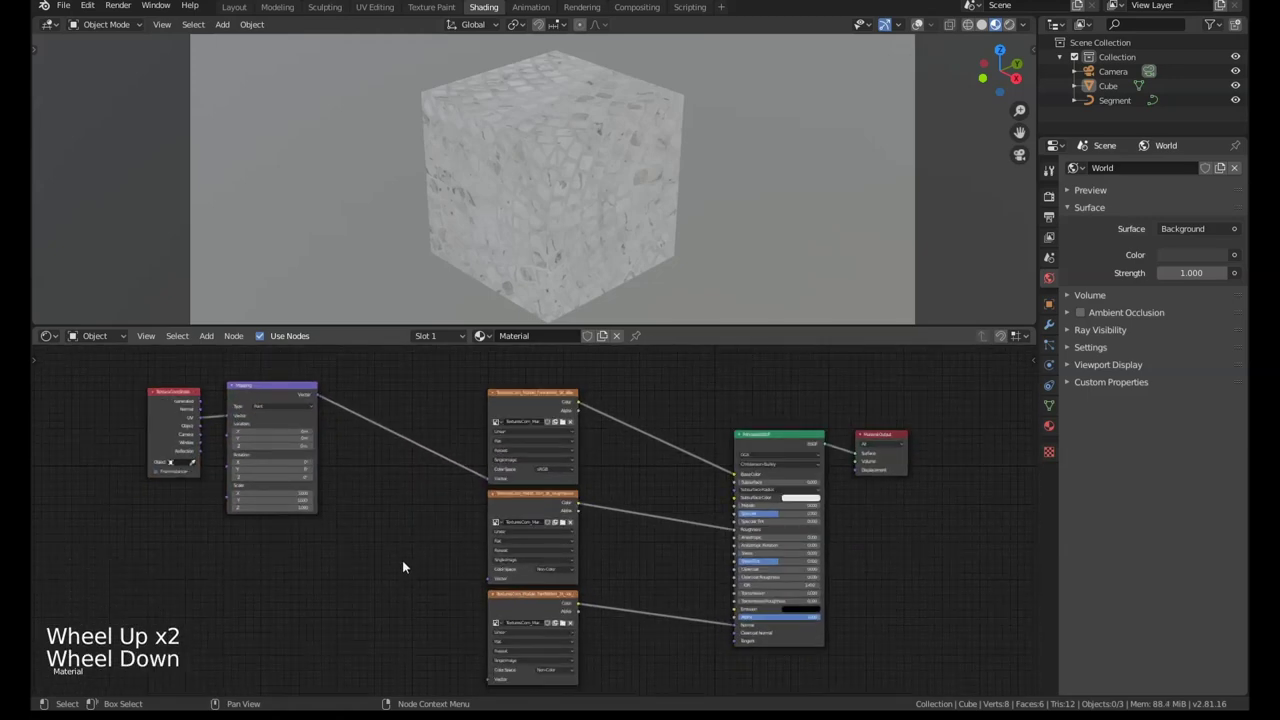
scroll(318, 410, "up", 2)
scroll(319, 394, "up", 1)
mouse_move(318, 393)
left_mouse_down()
mouse_move(335, 420)
mouse_move(312, 388)
left_mouse_up()
middle_click_drag(399, 474, 385, 444)
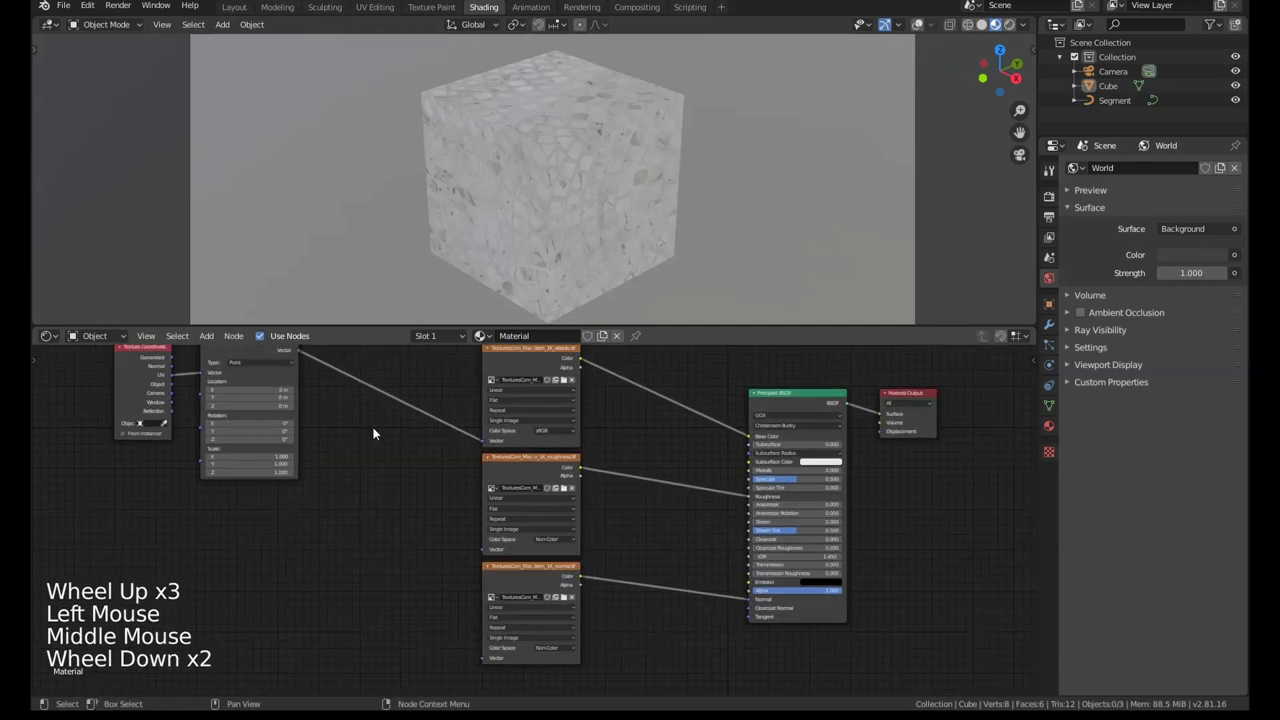
middle_click_drag(373, 433, 387, 466)
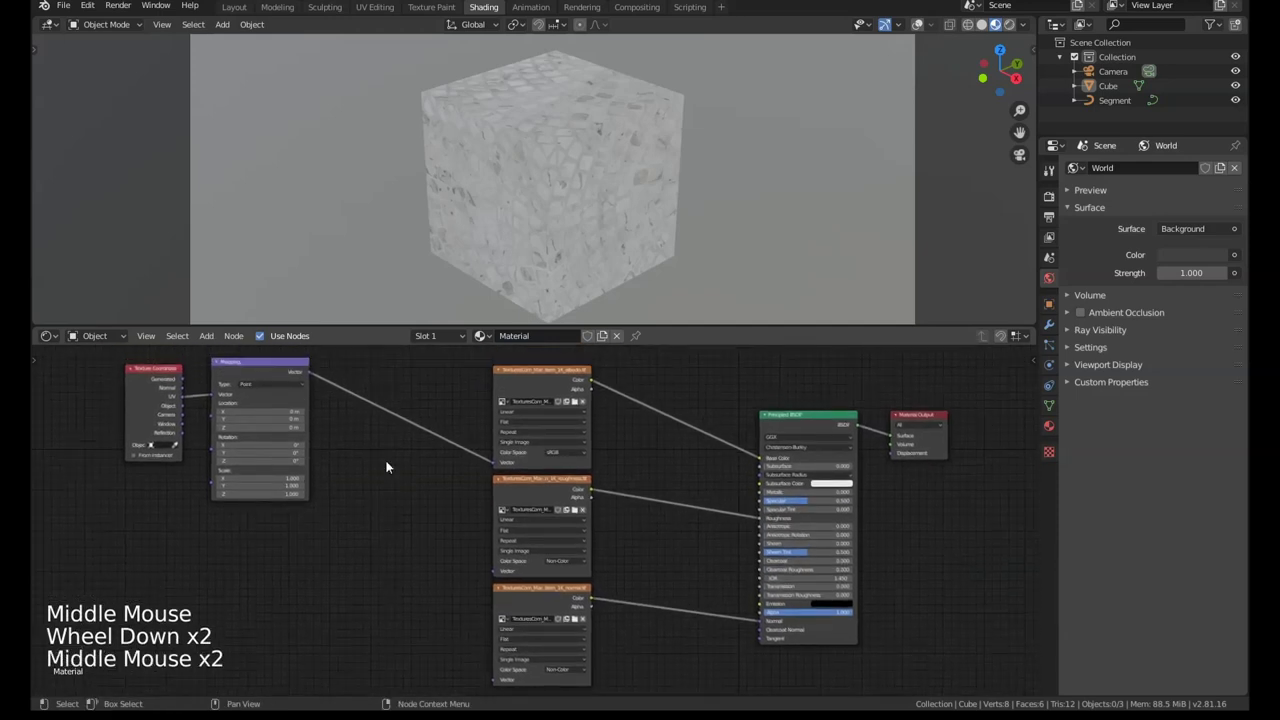
- Lazy-connect the Mapping Vector output to the roughness and normal textures' Vector inputs
right_click_drag(257, 394, 542, 543, "alt")
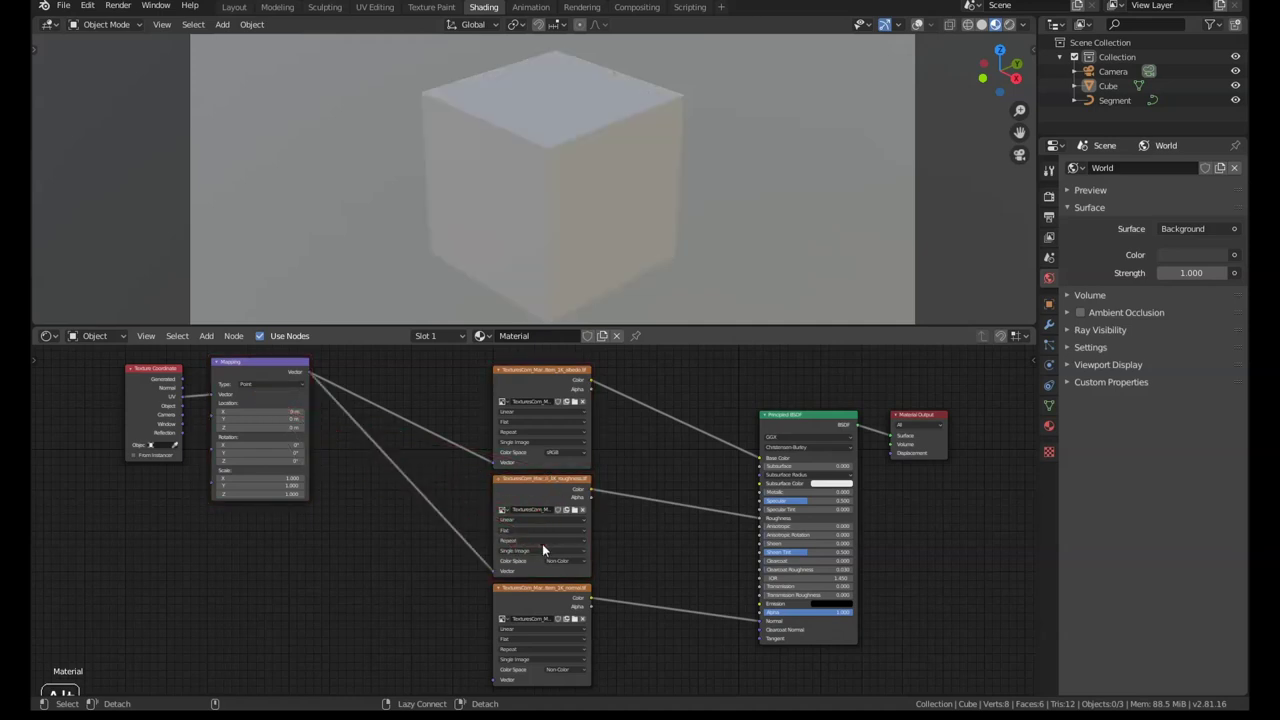
right_click_drag(277, 386, 520, 650, "alt")
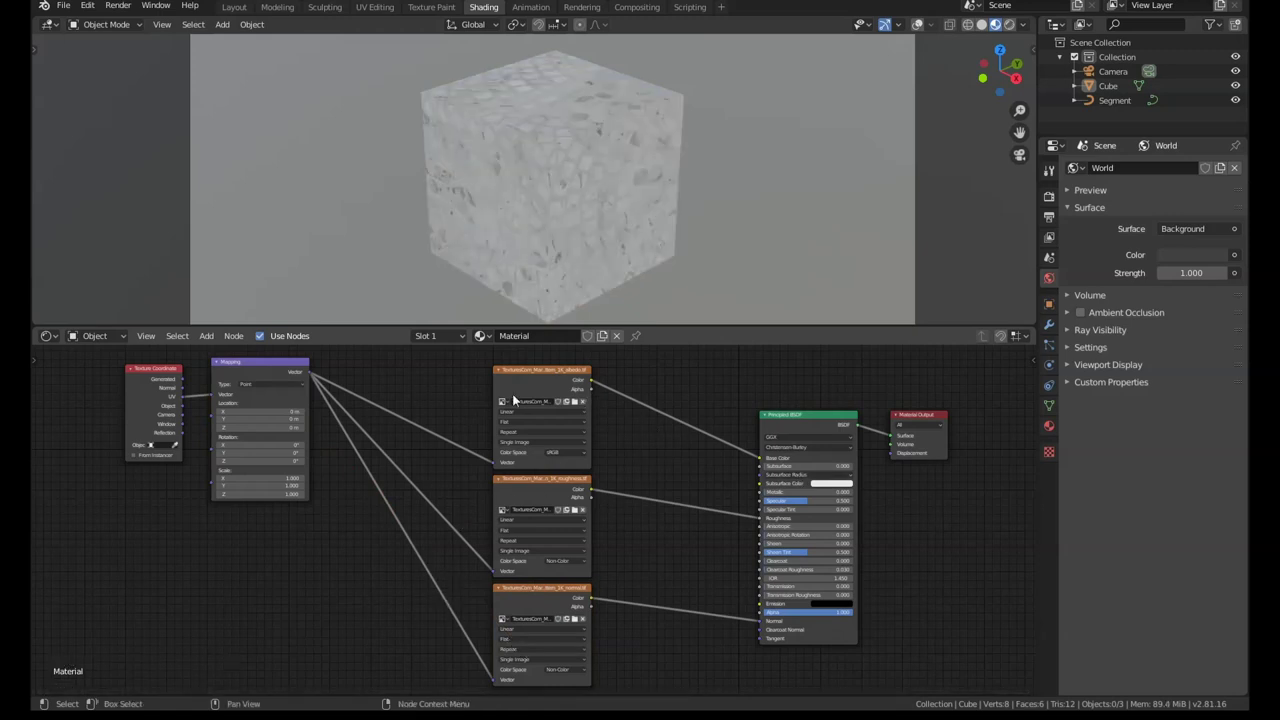
middle_click_drag(689, 552, 540, 556)
scroll(540, 556, "down", 3)
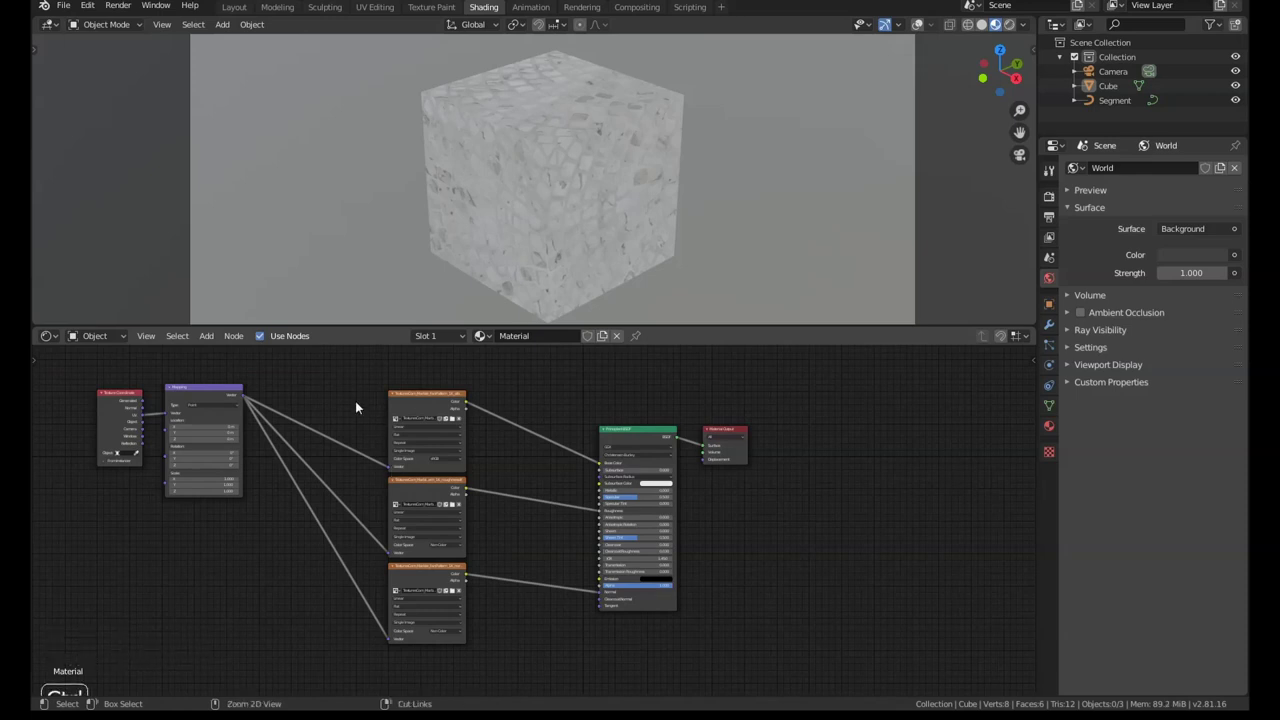
right_click_drag(357, 393, 348, 502, "ctrl")
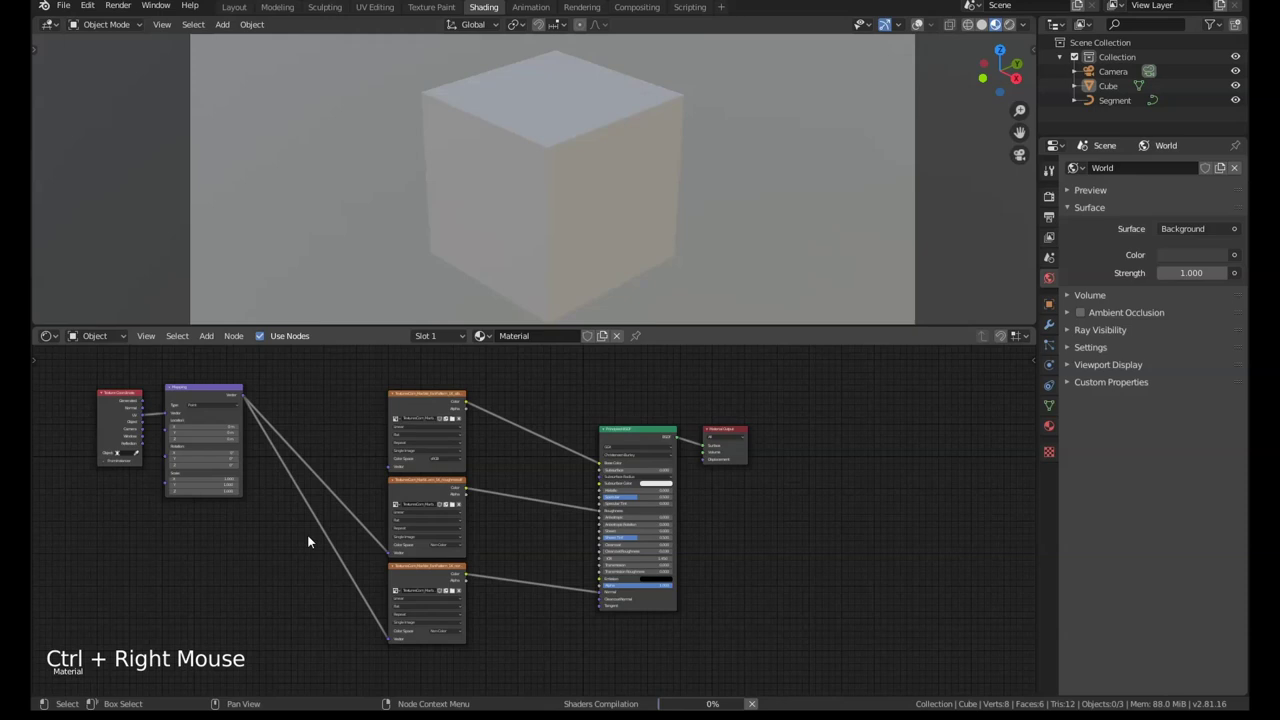
right_click_drag(576, 404, 526, 665, "ctrl")
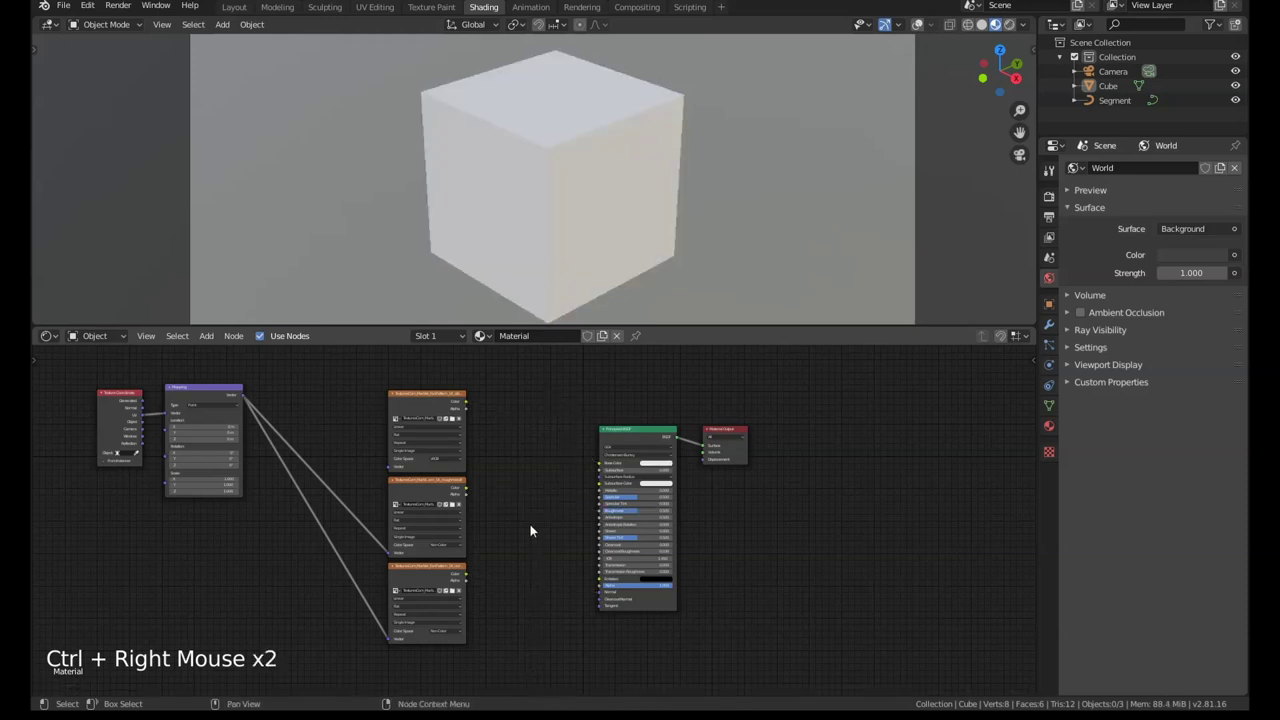
key("ctrl+z")
key("ctrl+z")
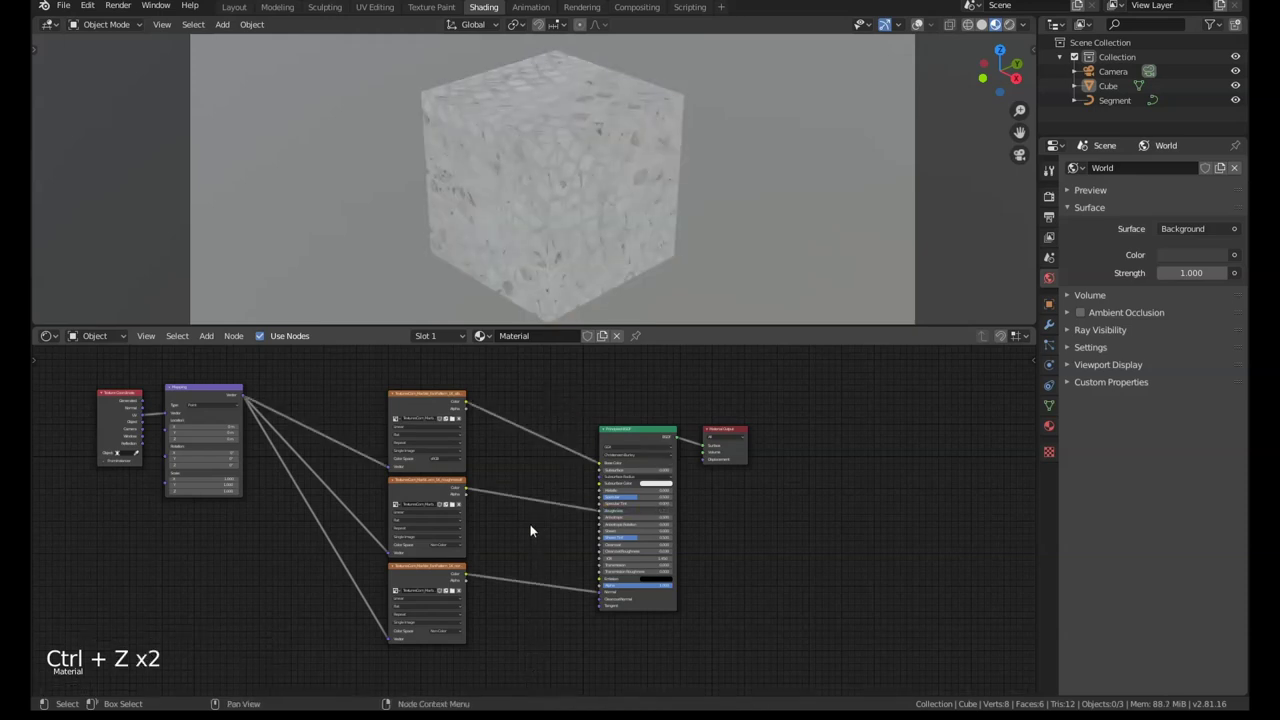
scroll(530, 524, "up", 8)
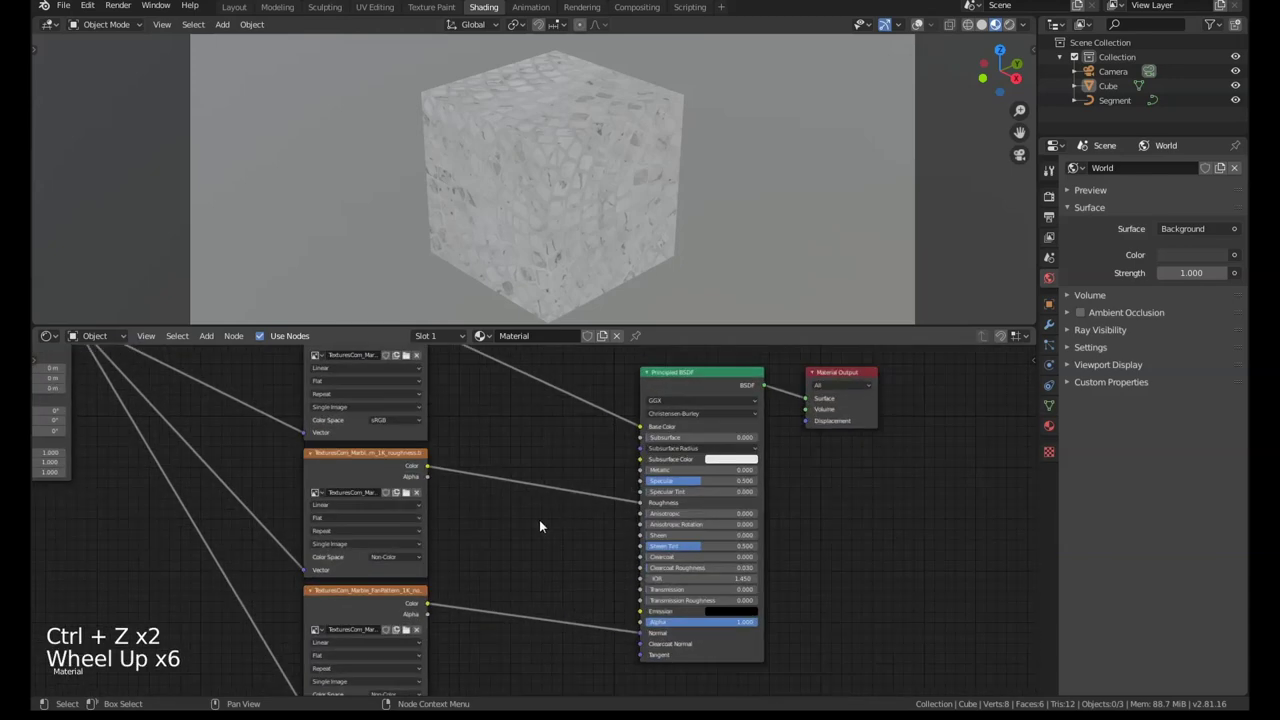
middle_click_drag(531, 528, 481, 530)
scroll(524, 535, "up", 4)
- Insert a reroute point on the albedo-to-Base Color link and select it
key("shift")
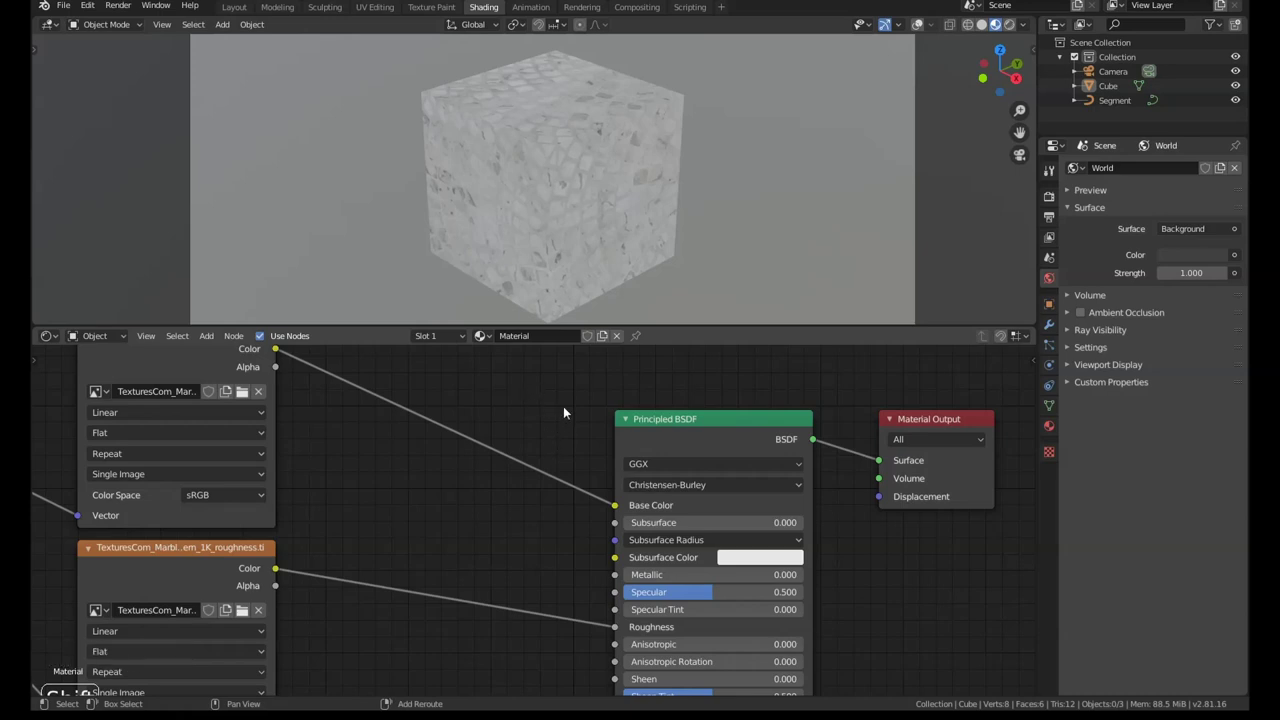
mouse_move(564, 408)
right_mouse_down("shift")
mouse_move(559, 397)
mouse_move(521, 519)
right_mouse_up("shift")
scroll(537, 483, "up", 2)
scroll(537, 483, "down", 4)
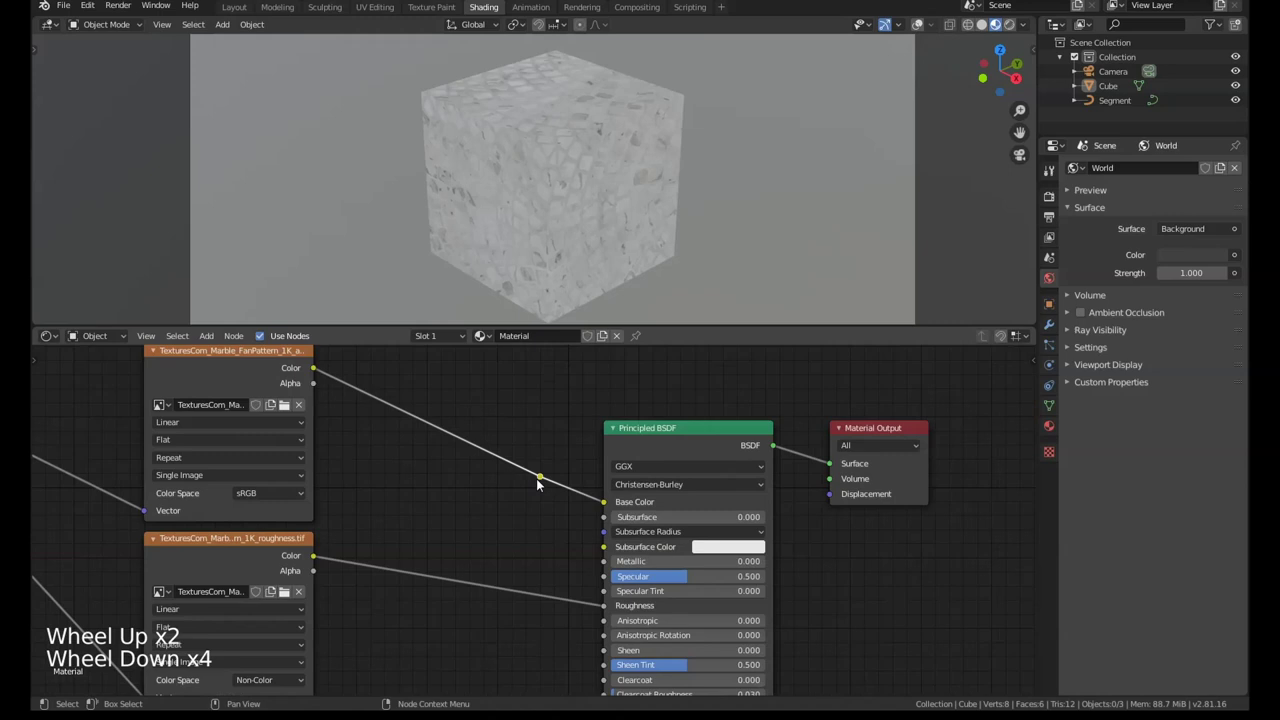
left_click(541, 478)
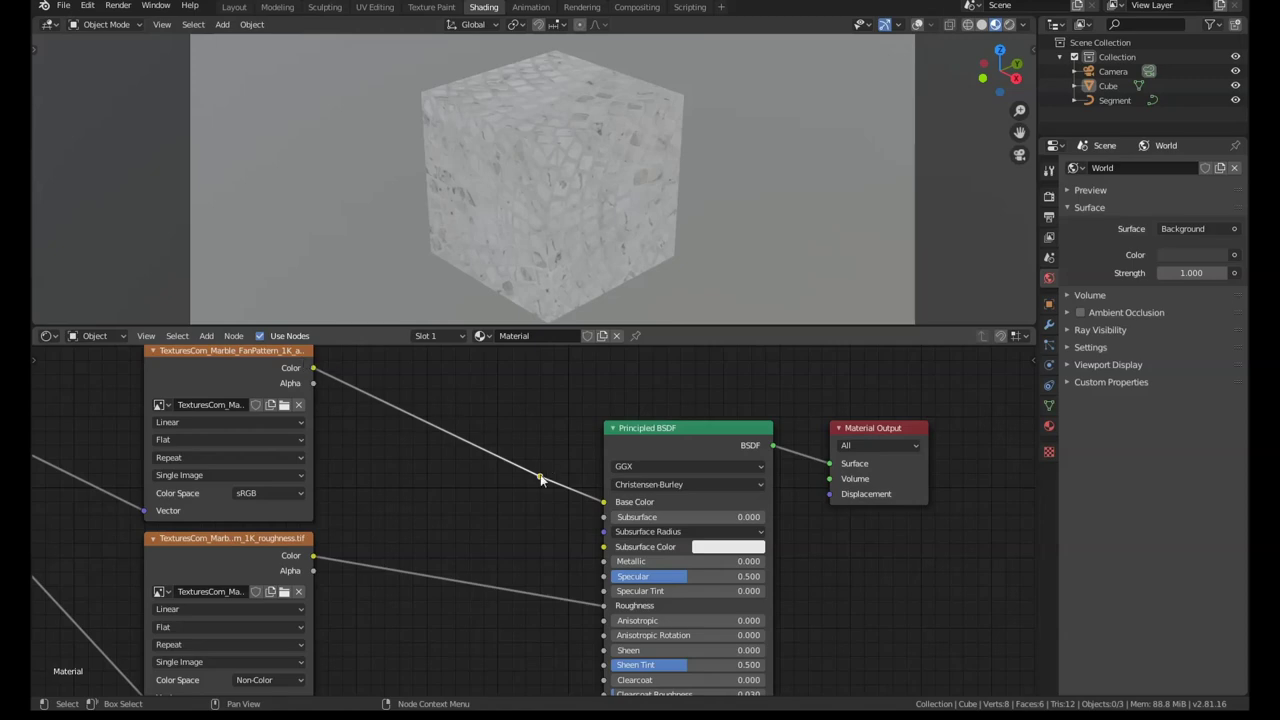
- Connect the reroute point to the Principled BSDF's Subsurface Color input
scroll(540, 474, "up", 3)
middle_click_drag(553, 522, 459, 494)
scroll(494, 510, "up", 3)
scroll(492, 507, "down", 8)
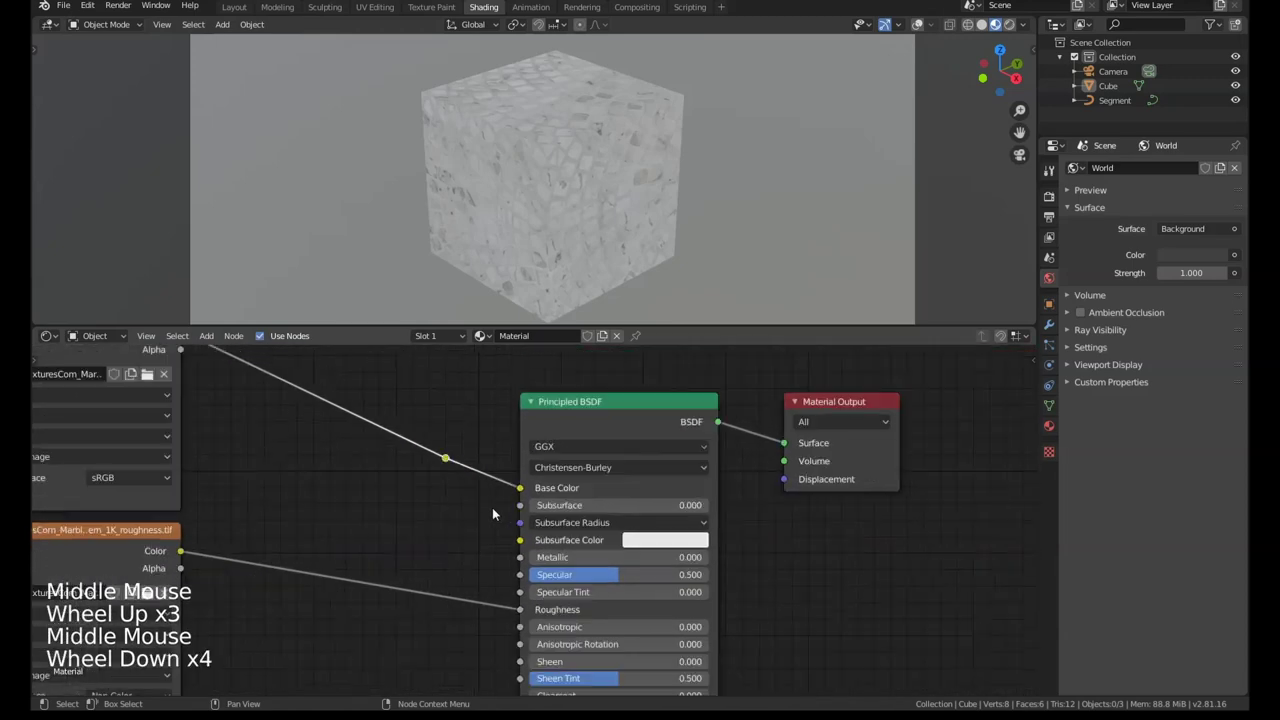
left_click_drag(264, 378, 515, 537)
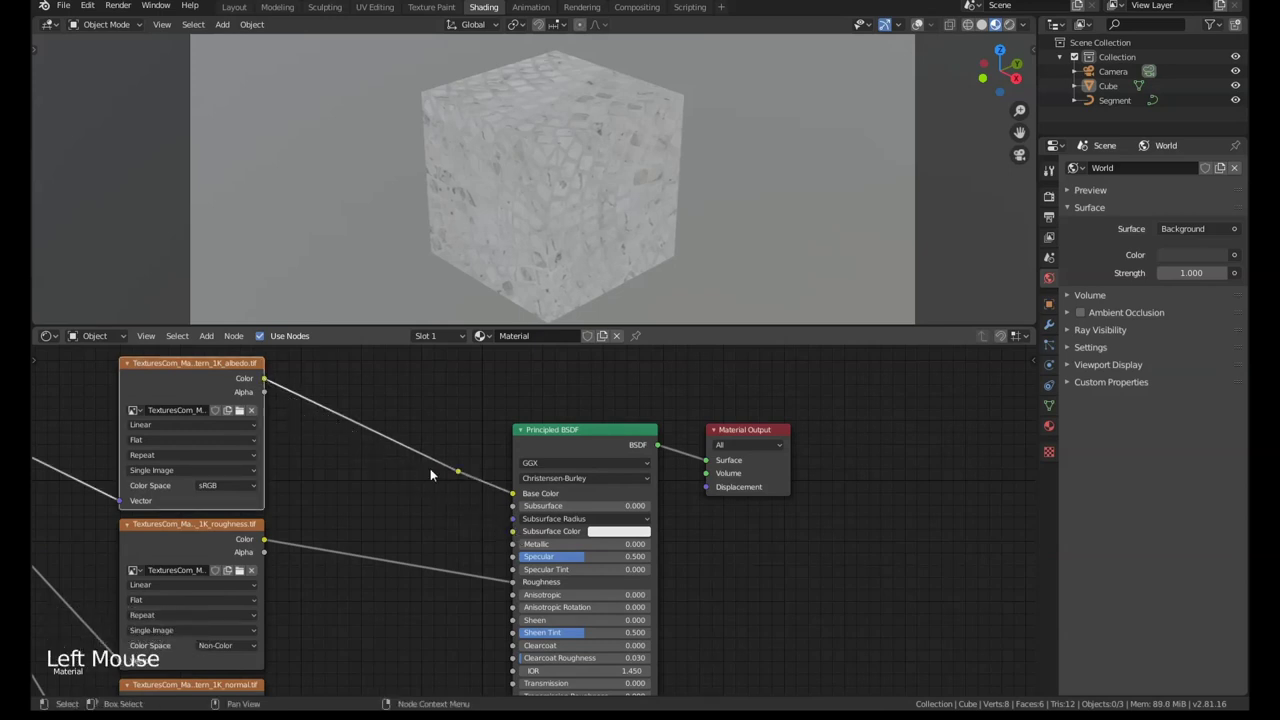
left_click_drag(458, 471, 496, 540)
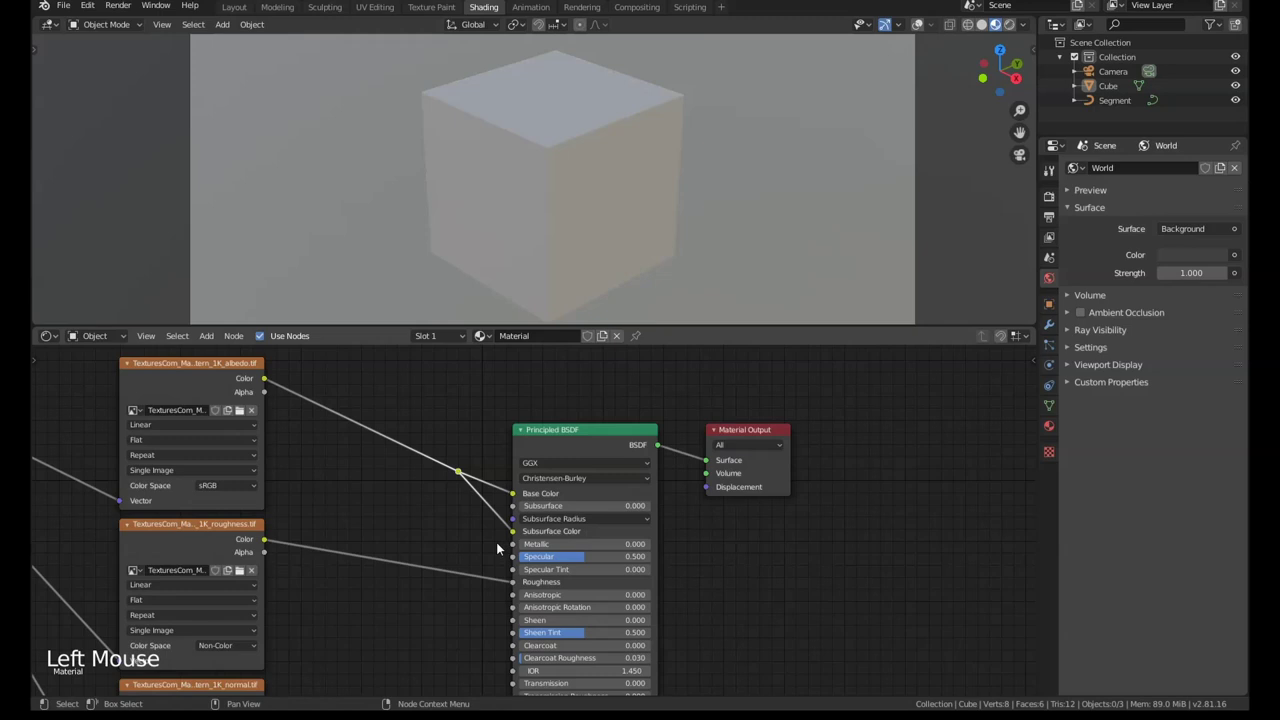
- Move the reroute point to sit just left of the Principled BSDF
scroll(487, 517, "up", 3)
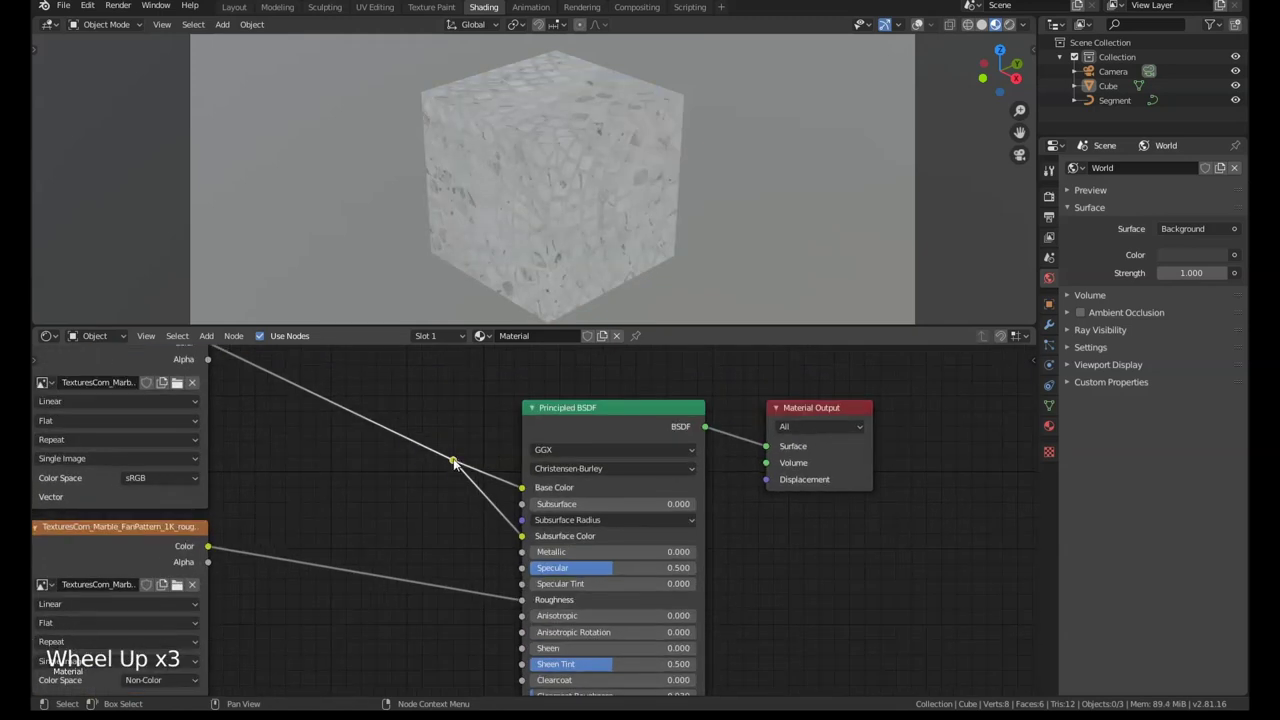
left_click(455, 464)
key("g")
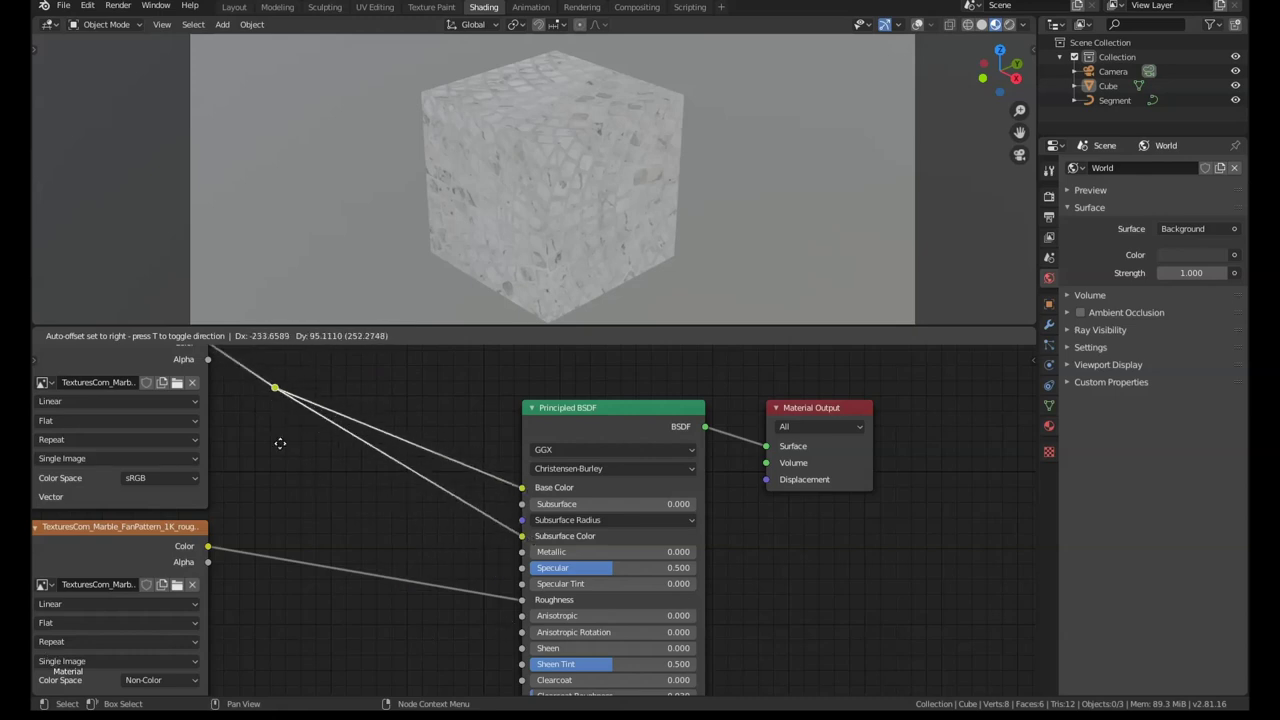
left_click(501, 553)
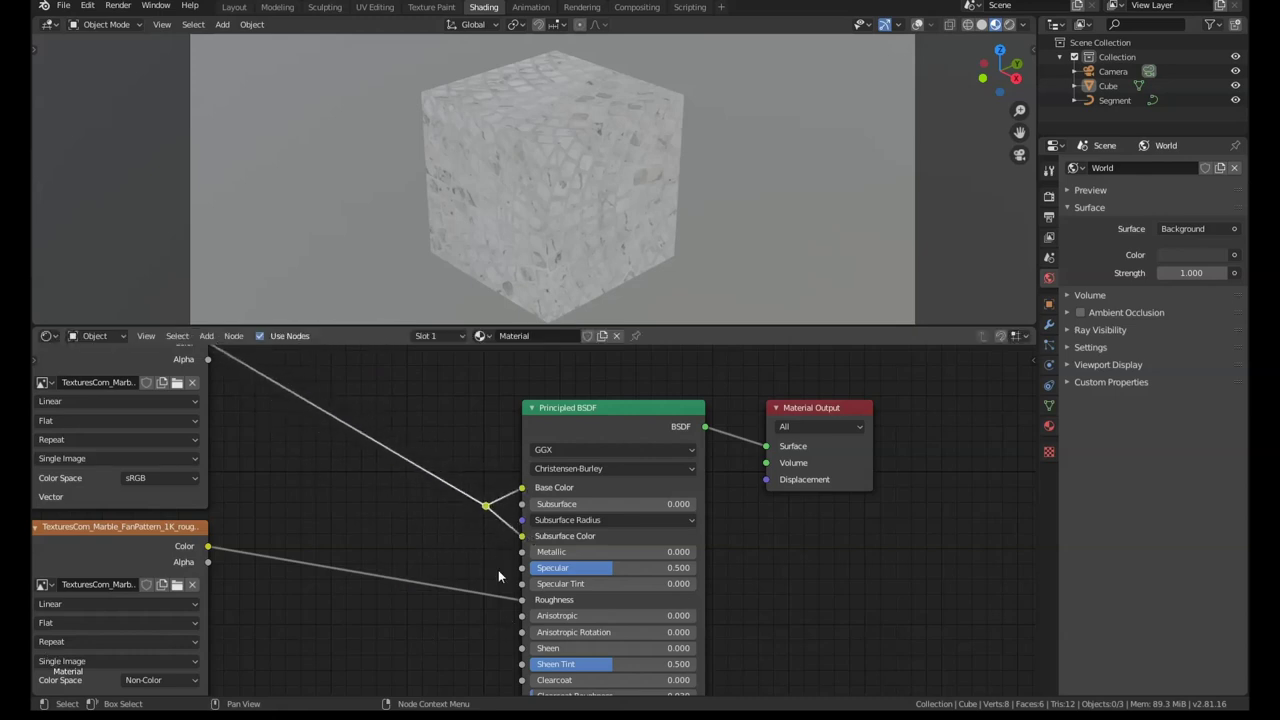
scroll(498, 570, "down", 8)
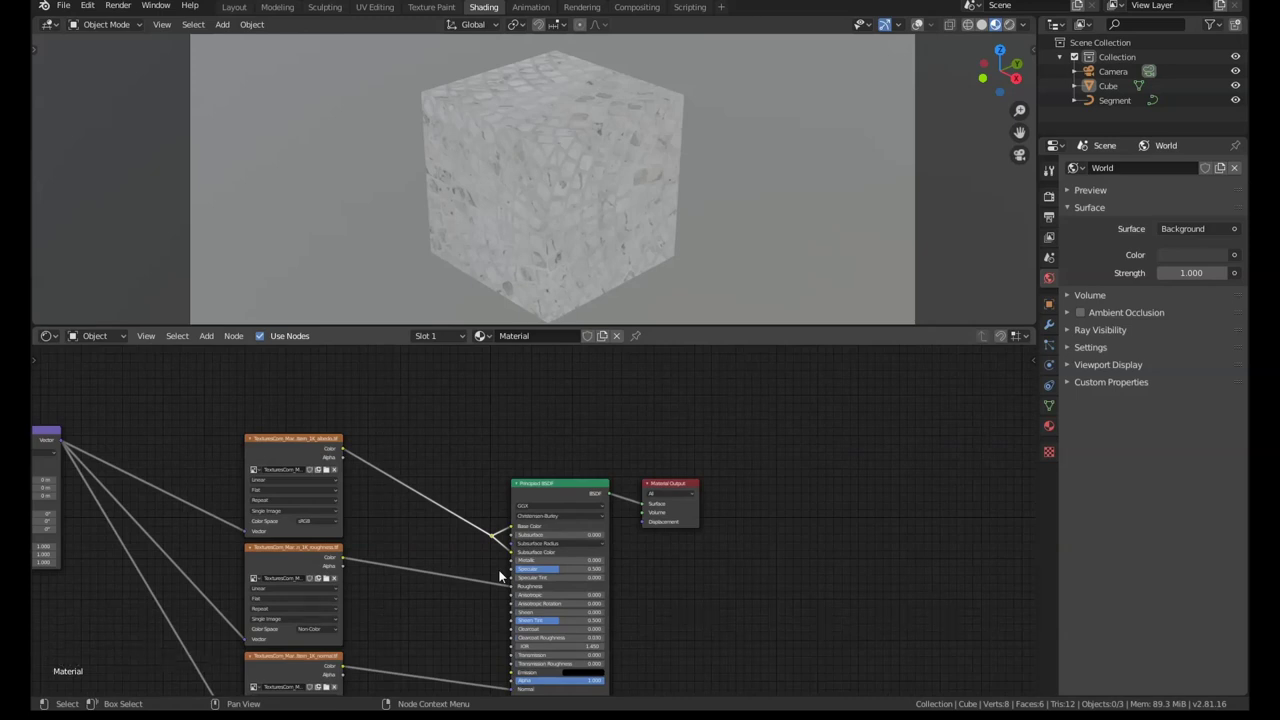
- Cut all three Mapping-to-texture links with a single Ctrl+right-drag across them
scroll(500, 577, "down", 5)
middle_click_drag(509, 578, 592, 517, "shift")
scroll(551, 548, "up", 2)
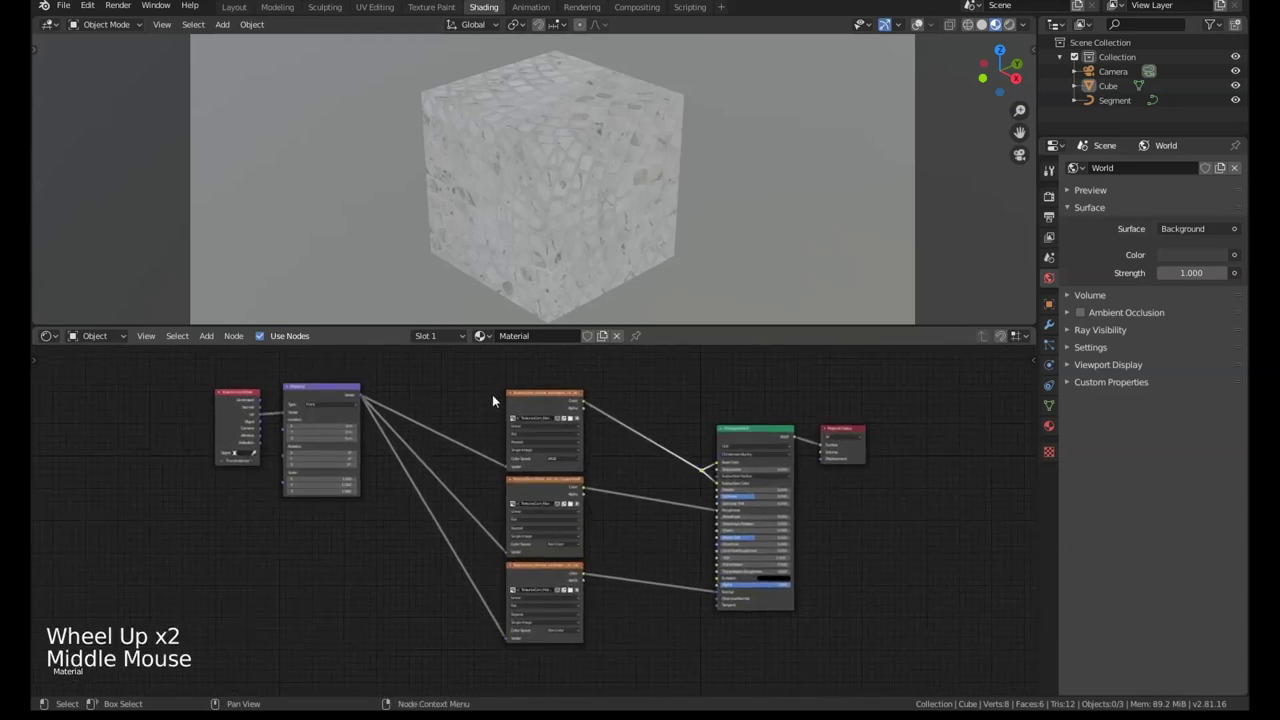
right_click_drag(472, 398, 360, 596, "ctrl")
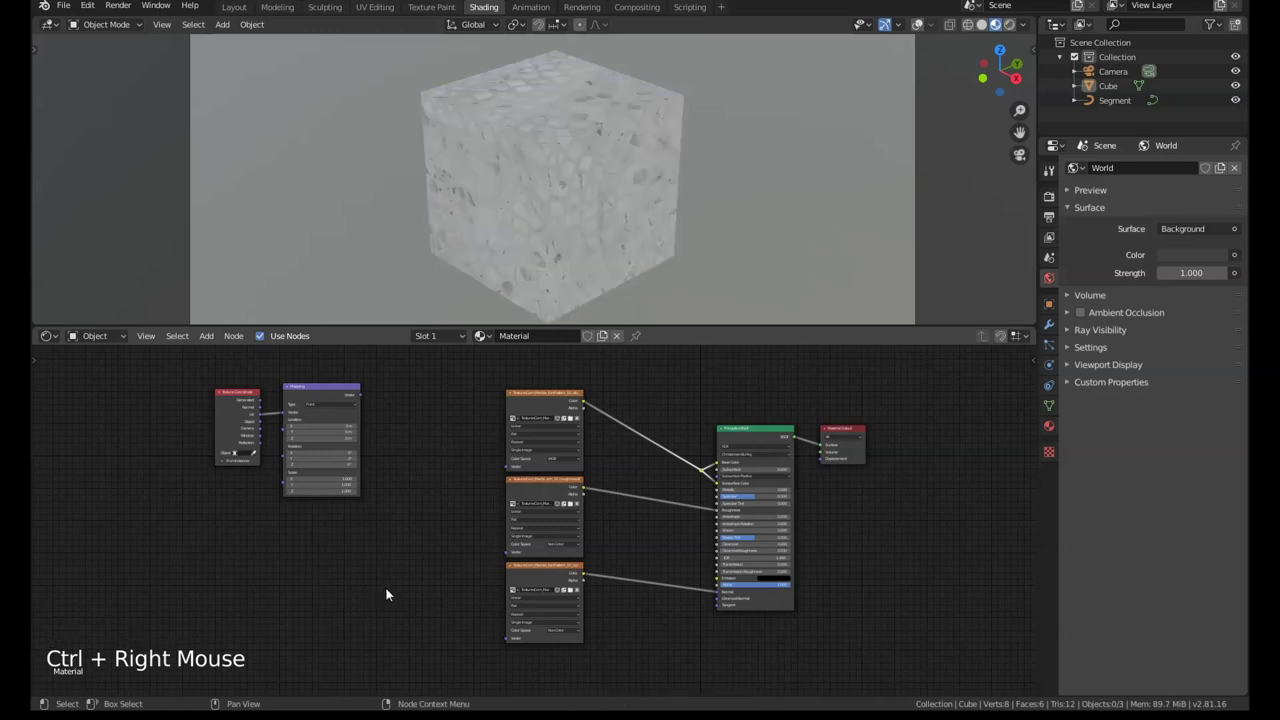
- Select the three textures plus Mapping and relink all their Vector inputs with Shift+K
middle_click_drag(414, 594, 420, 591)
scroll(420, 593, "up", 1)
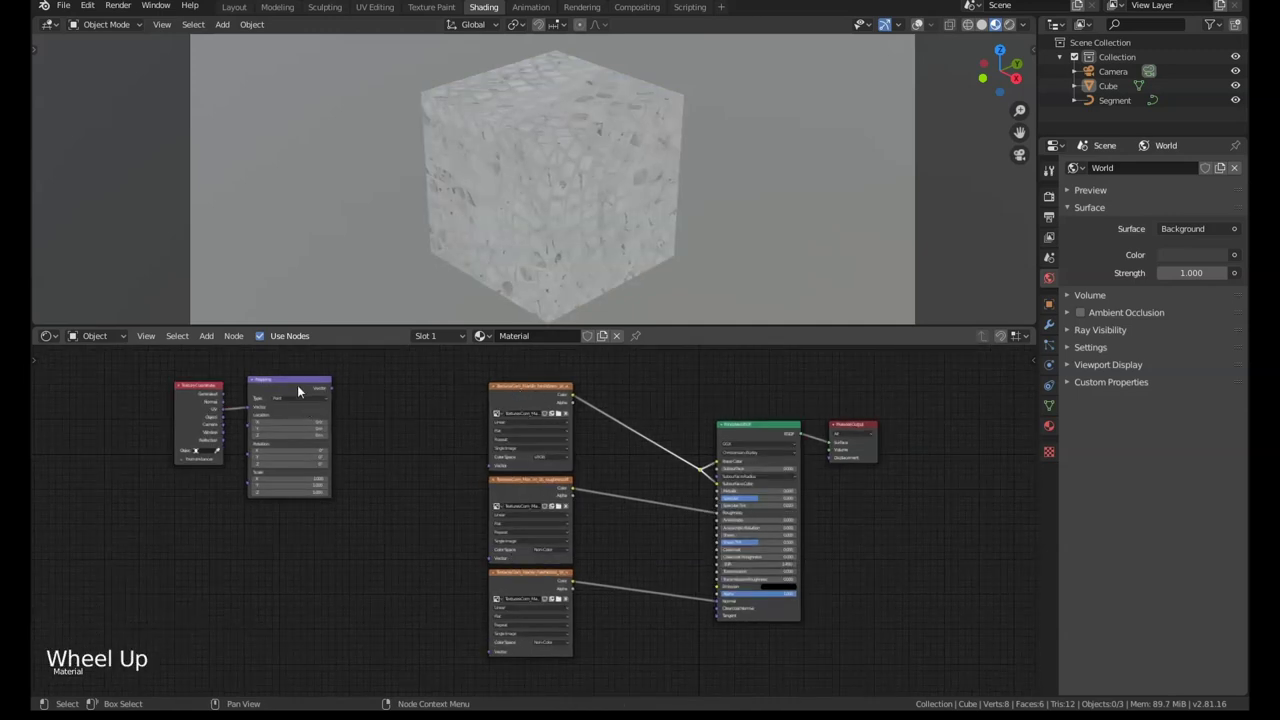
left_click_drag(297, 385, 303, 399)
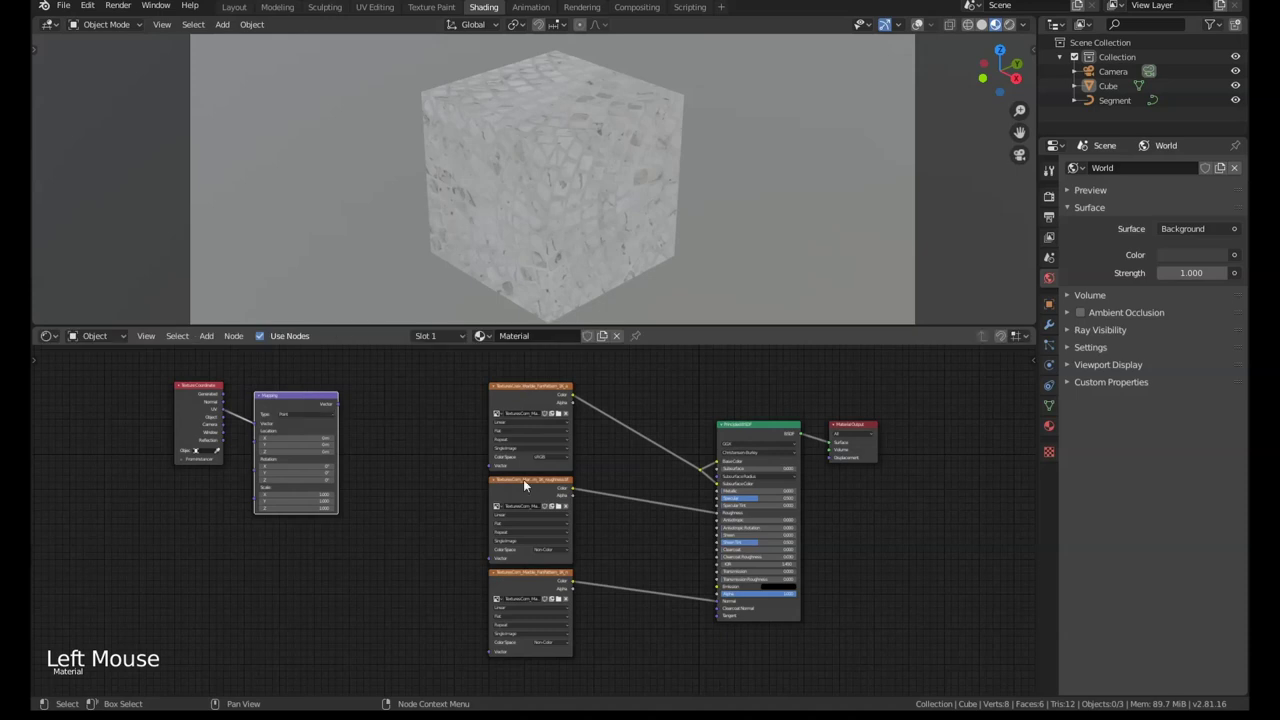
left_click_drag(461, 375, 545, 629)
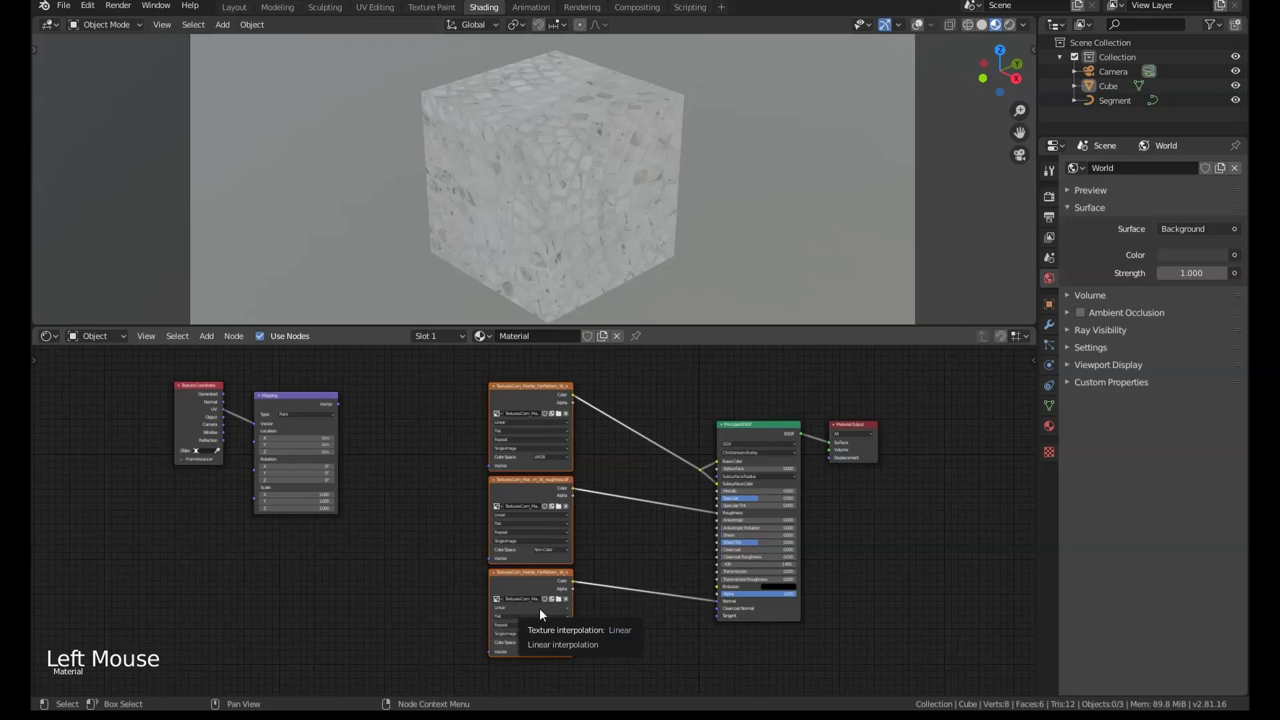
left_click(286, 398, "shift")
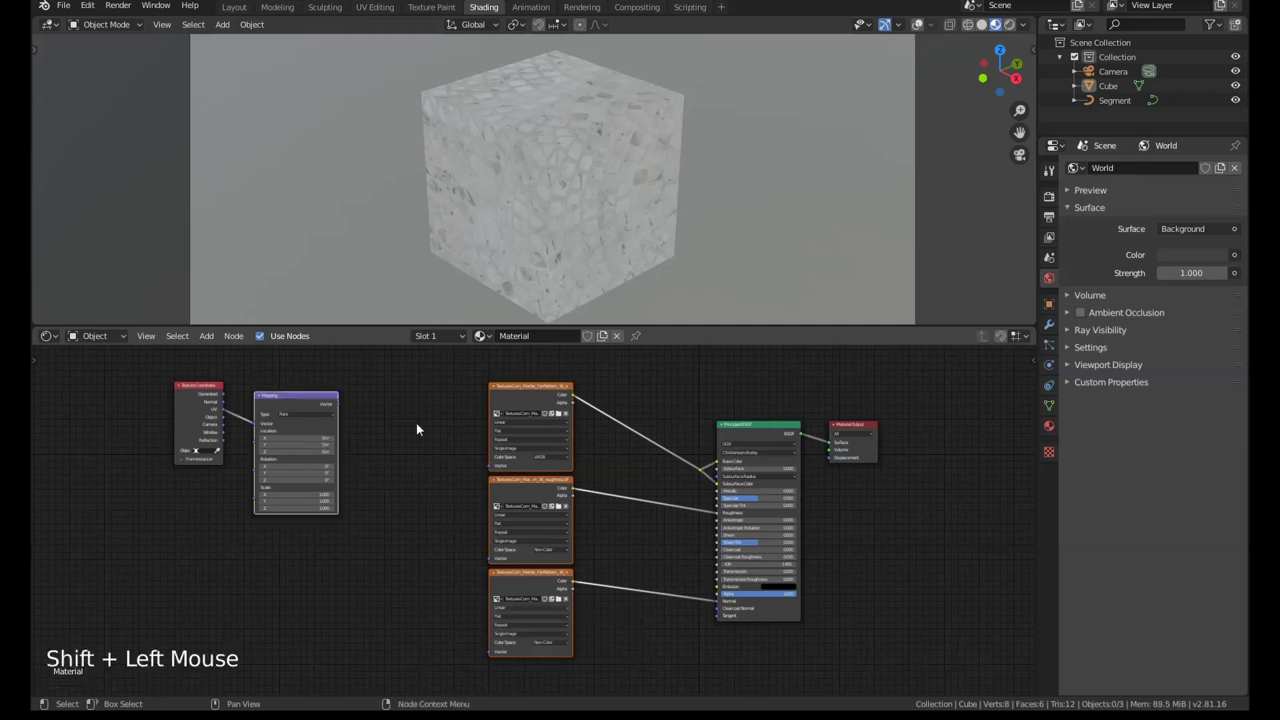
key("shift+k")
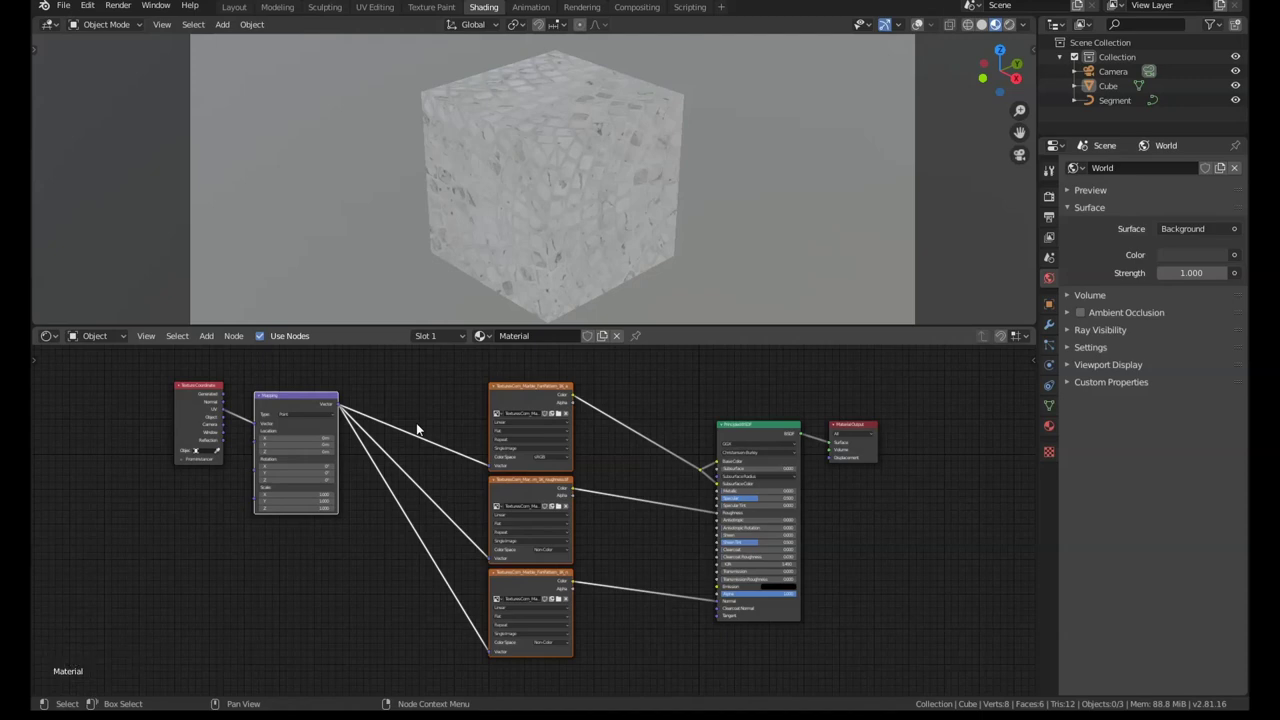
- Pan the view toward the normal texture and clear the node selection
middle_click_drag(451, 449, 326, 461)
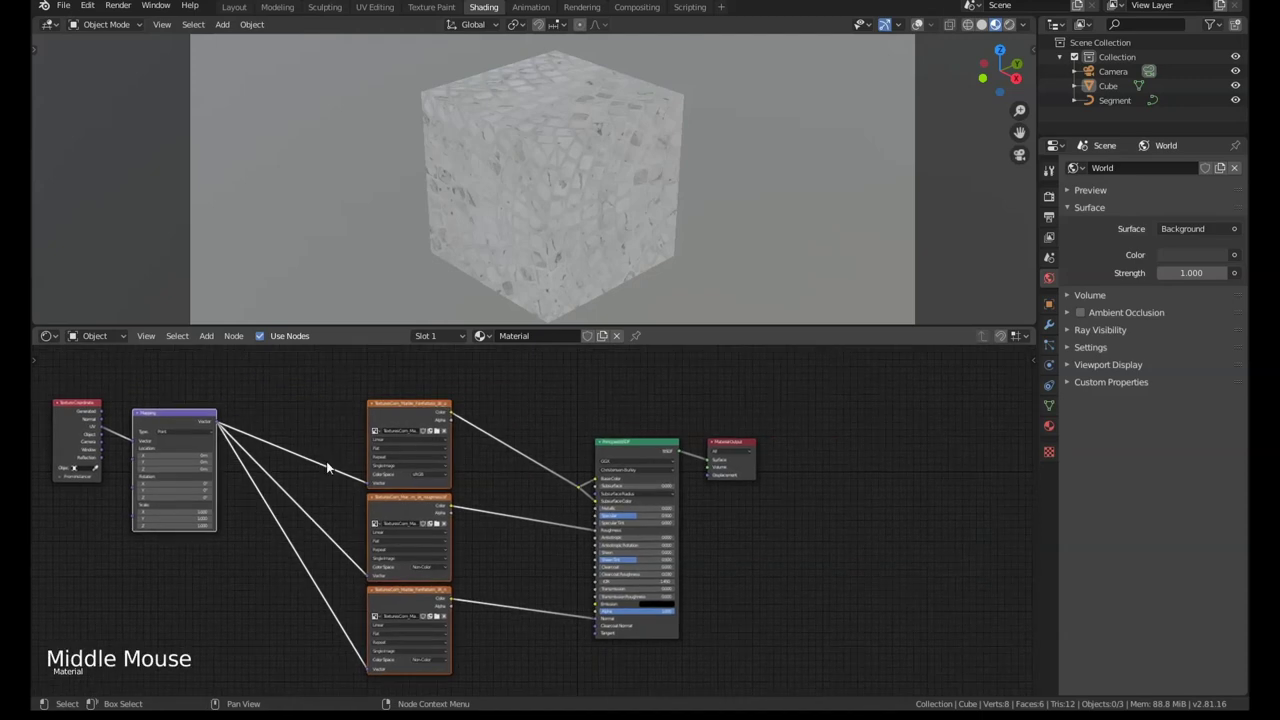
scroll(326, 461, "up", 2)
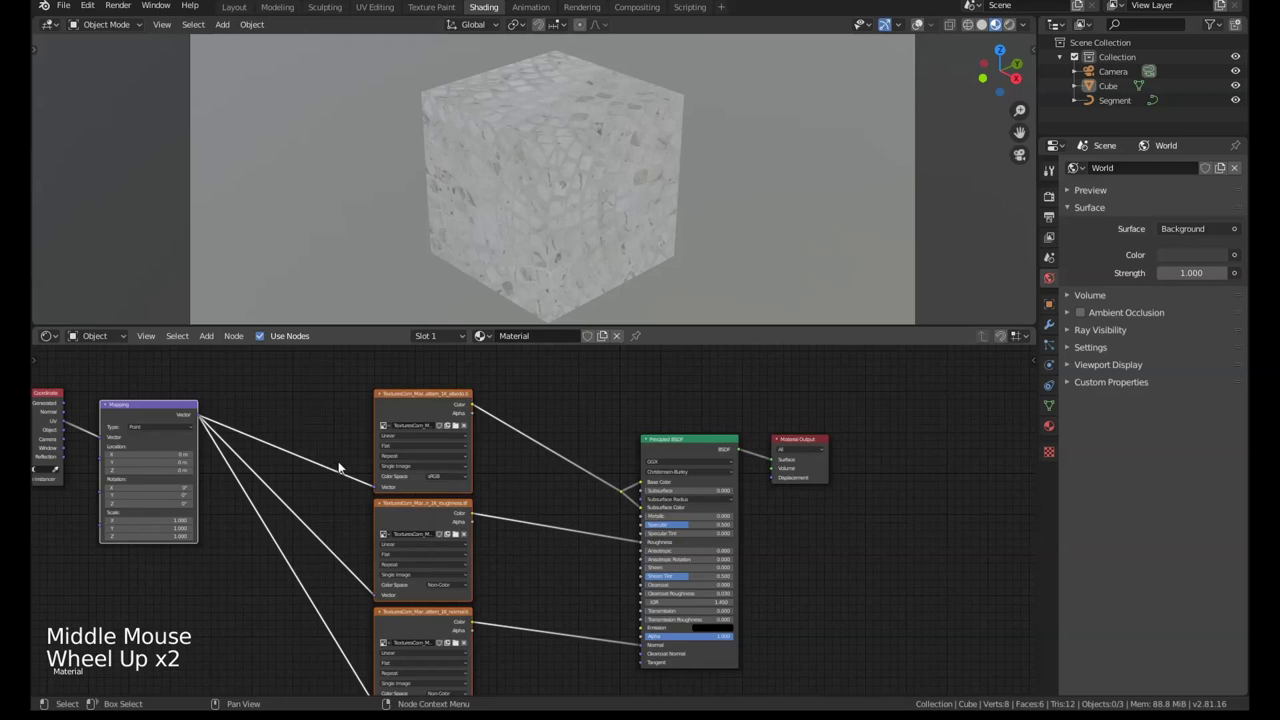
scroll(533, 555, "up", 2)
left_click(546, 565)
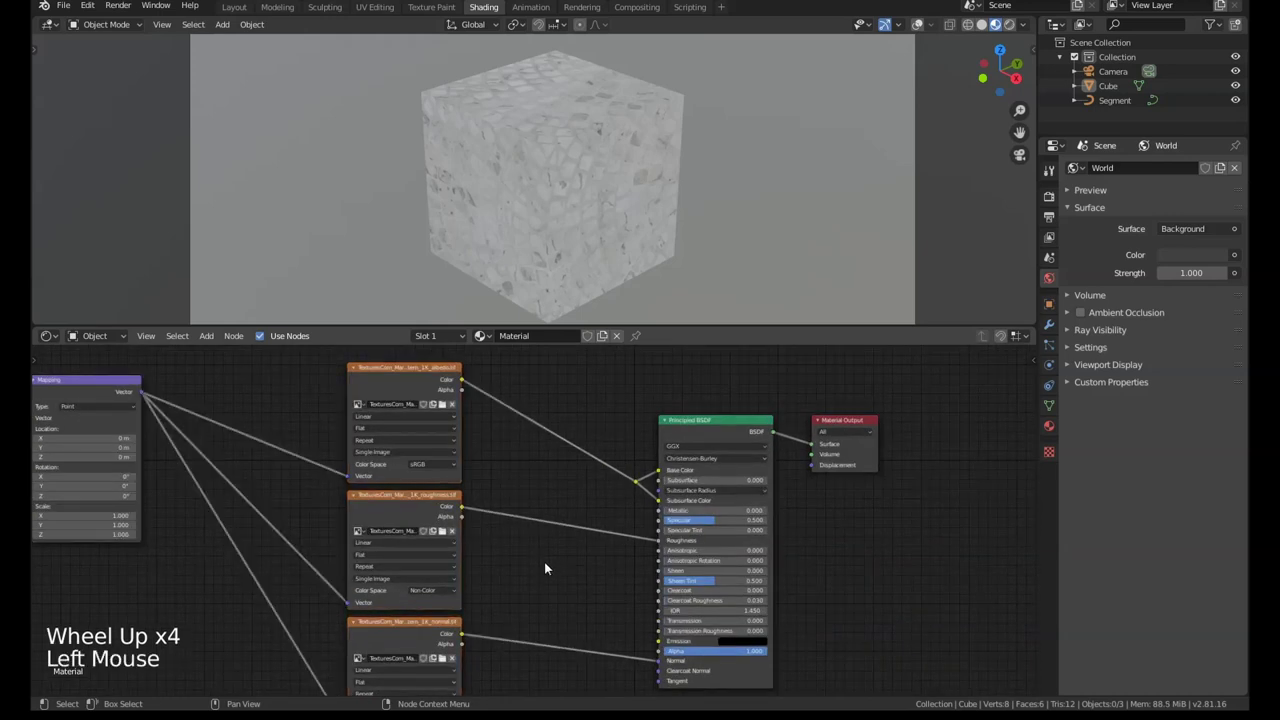
middle_click_drag(544, 562, 504, 506)
left_click(504, 502)
- Add a Bump node via 'bump' search between the normal texture and Principled Normal
key("shift+a")
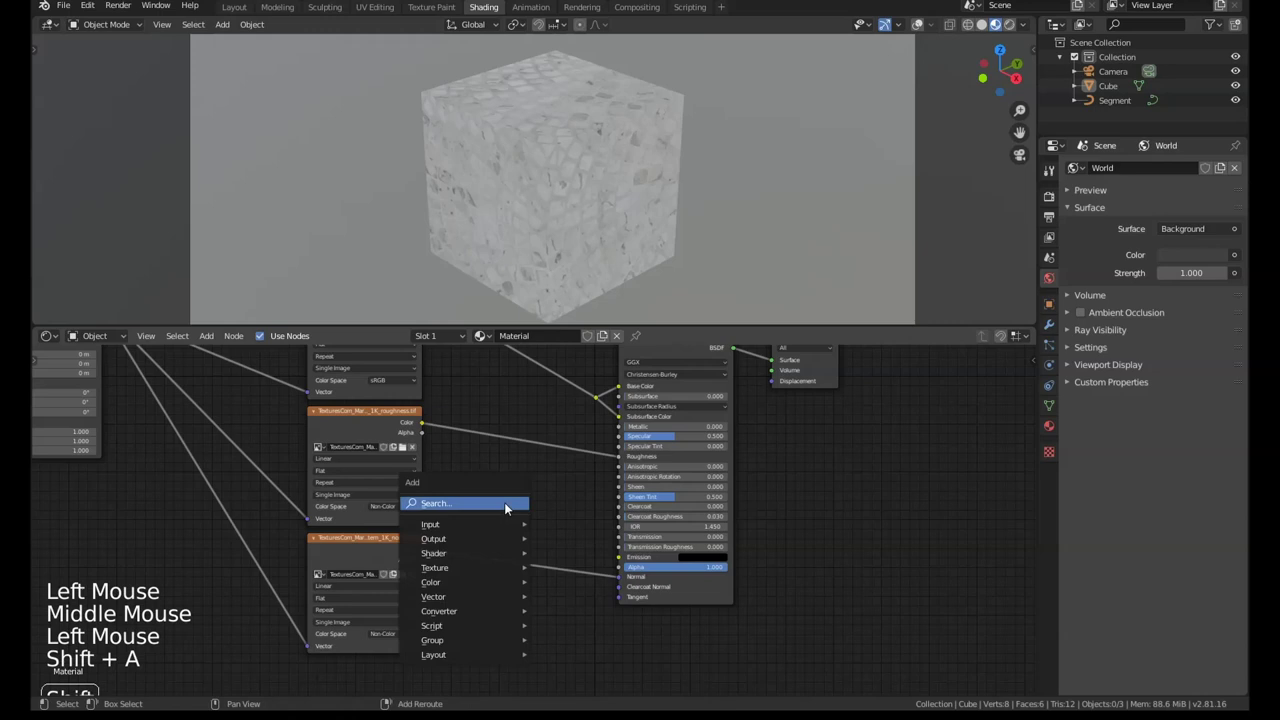
mouse_move(504, 502)
type("bump")
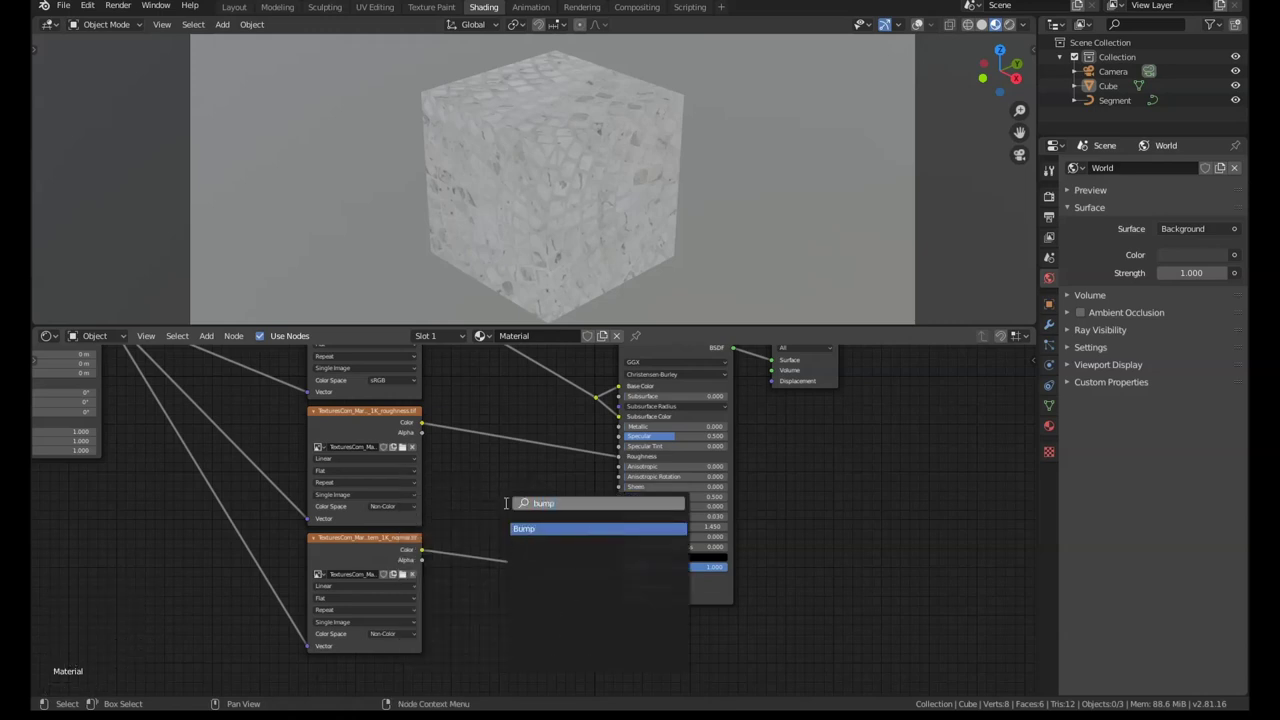
key("Return")
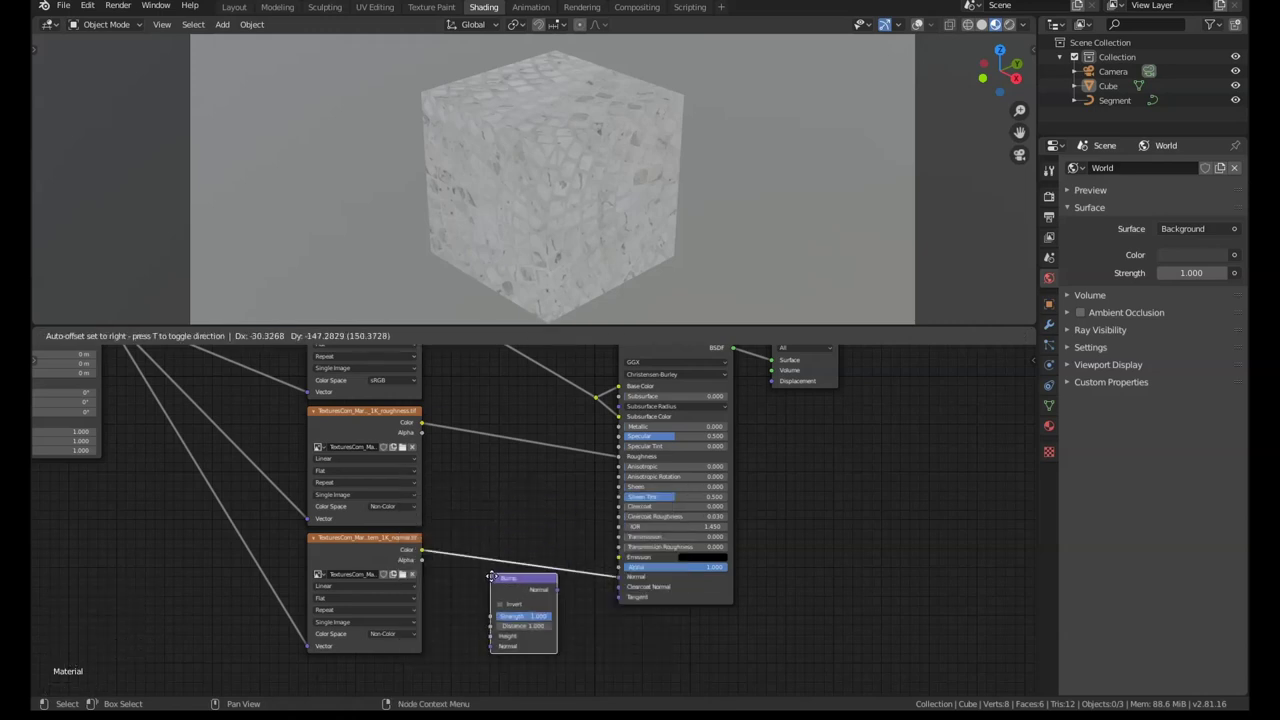
left_click(499, 518)
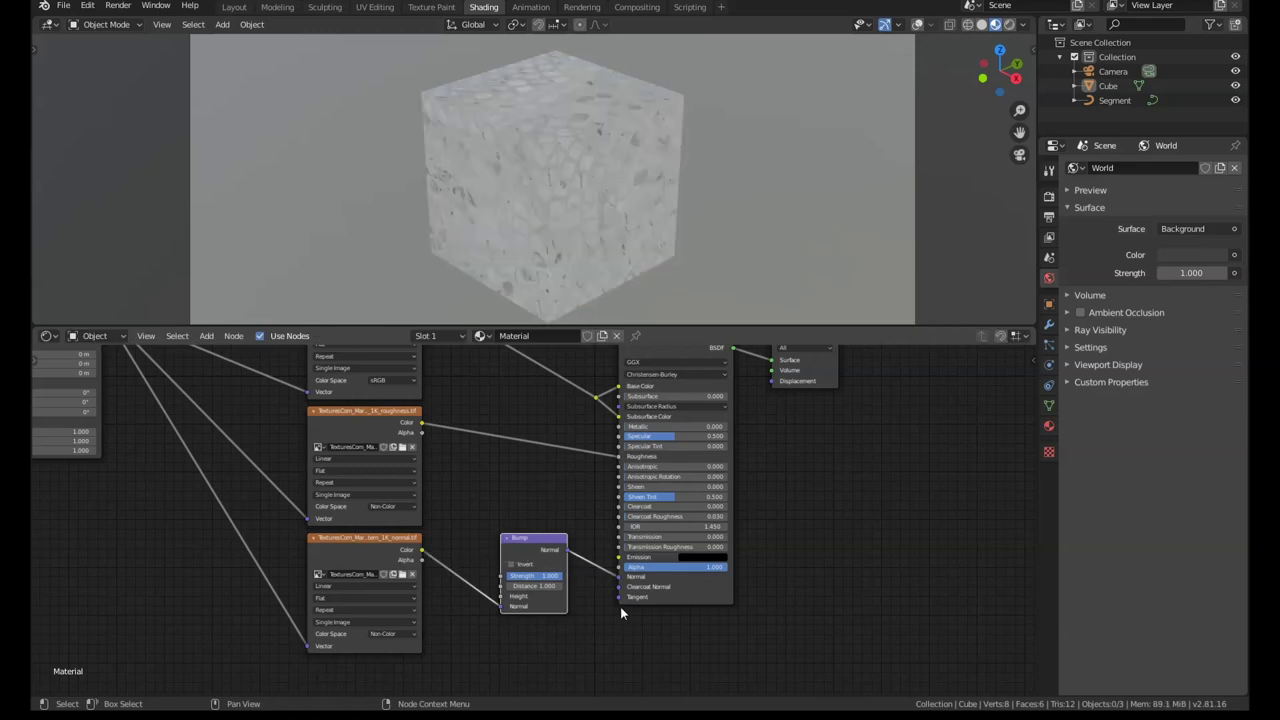
scroll(620, 606, "up", 1)
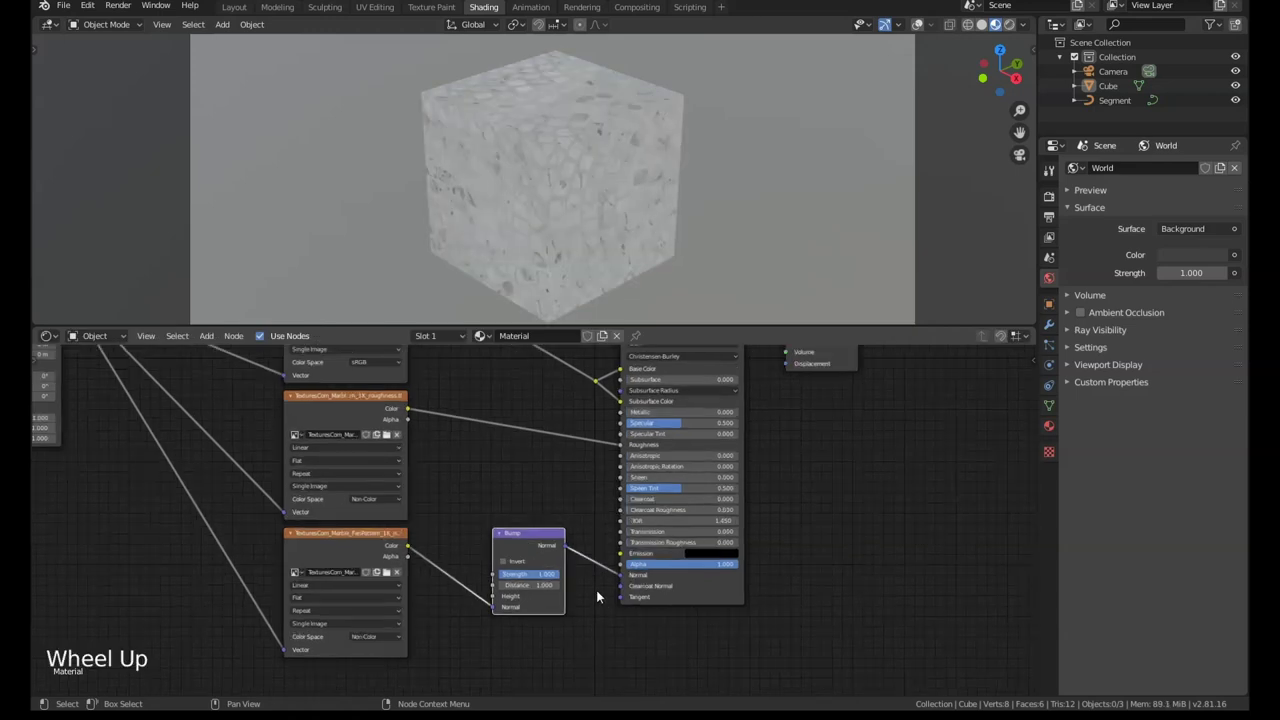
left_click(511, 549)
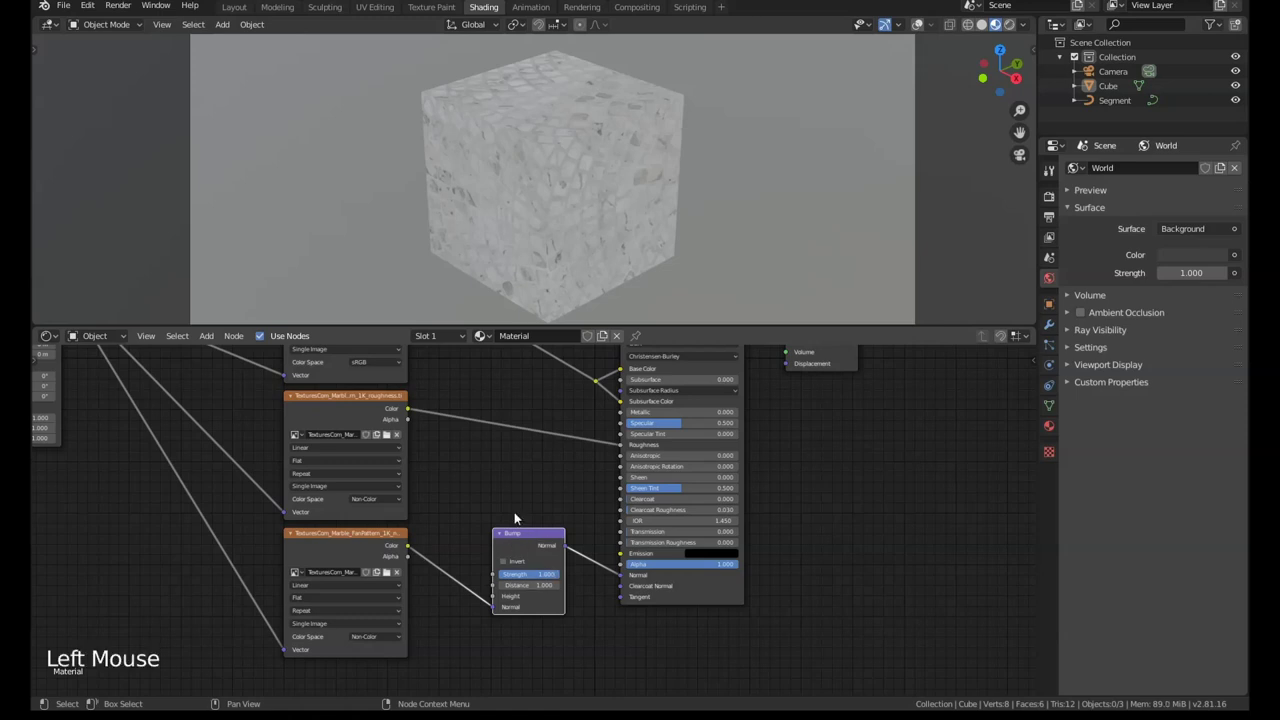
- Clear the Bump node's Strength and convert the node into a Normal Map node feeding the shader's Normal
double_click(529, 541)
key("alt+s")
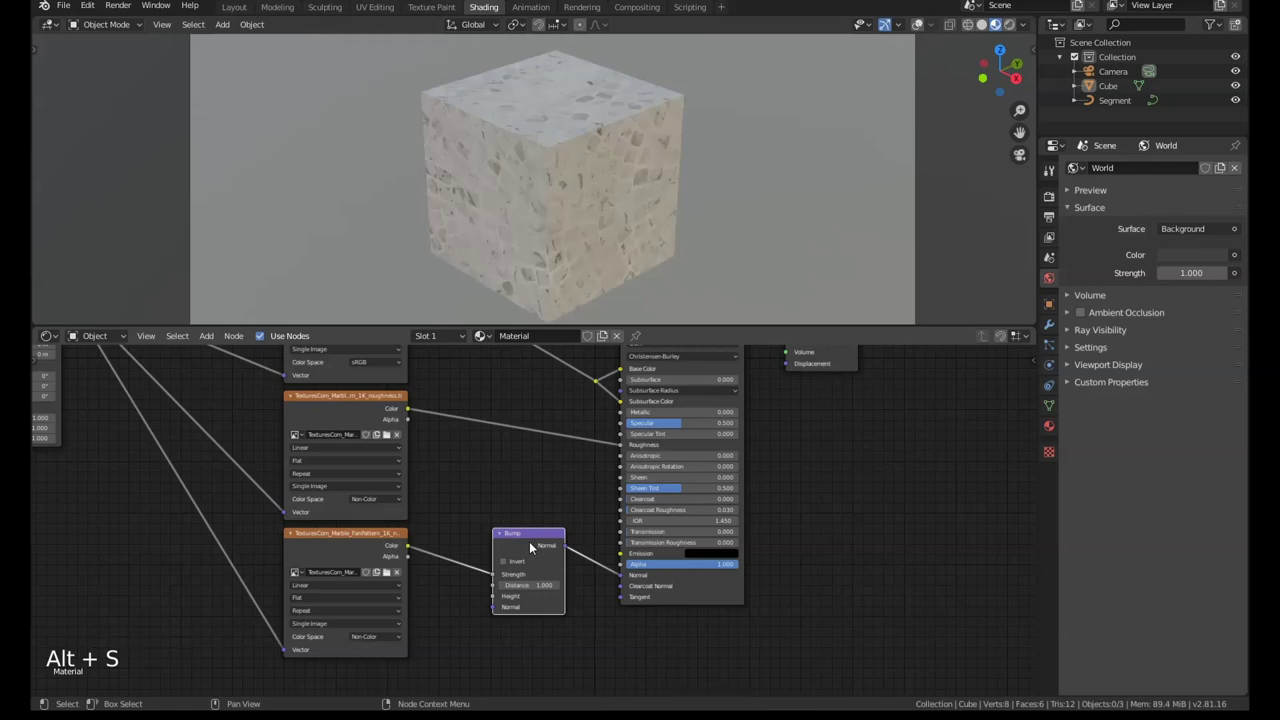
key("shift+s")
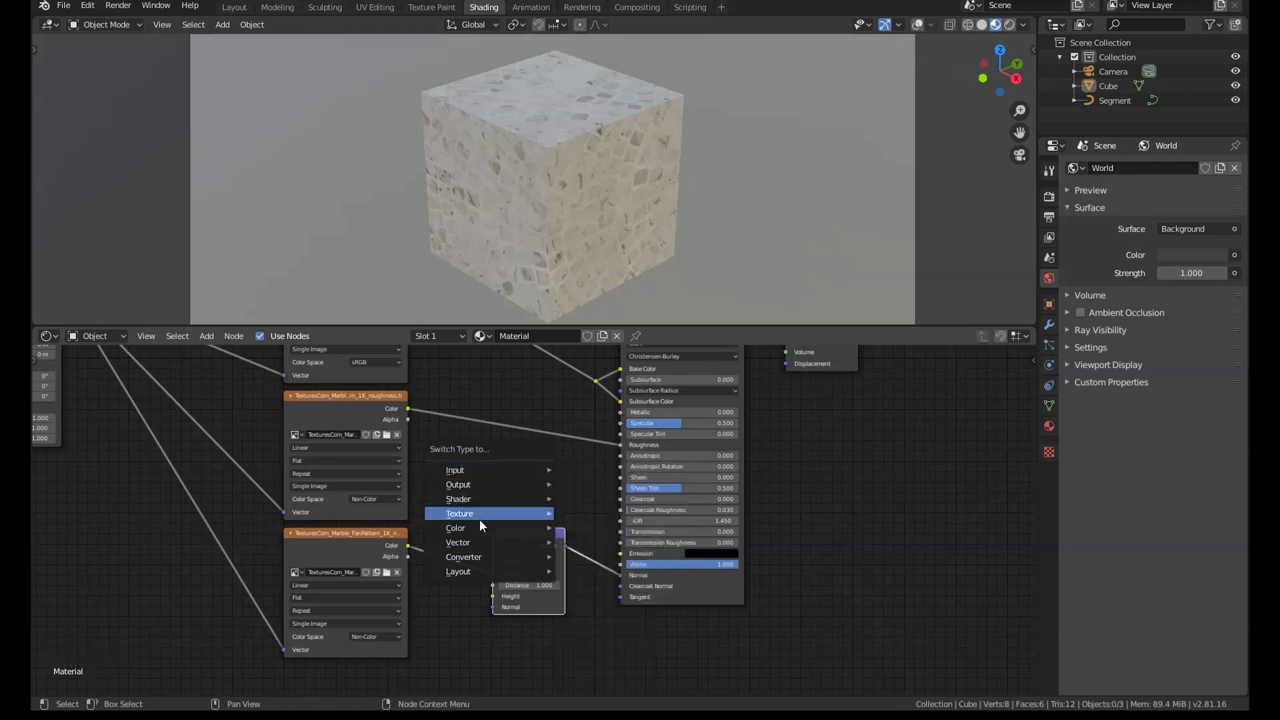
mouse_move(487, 562)
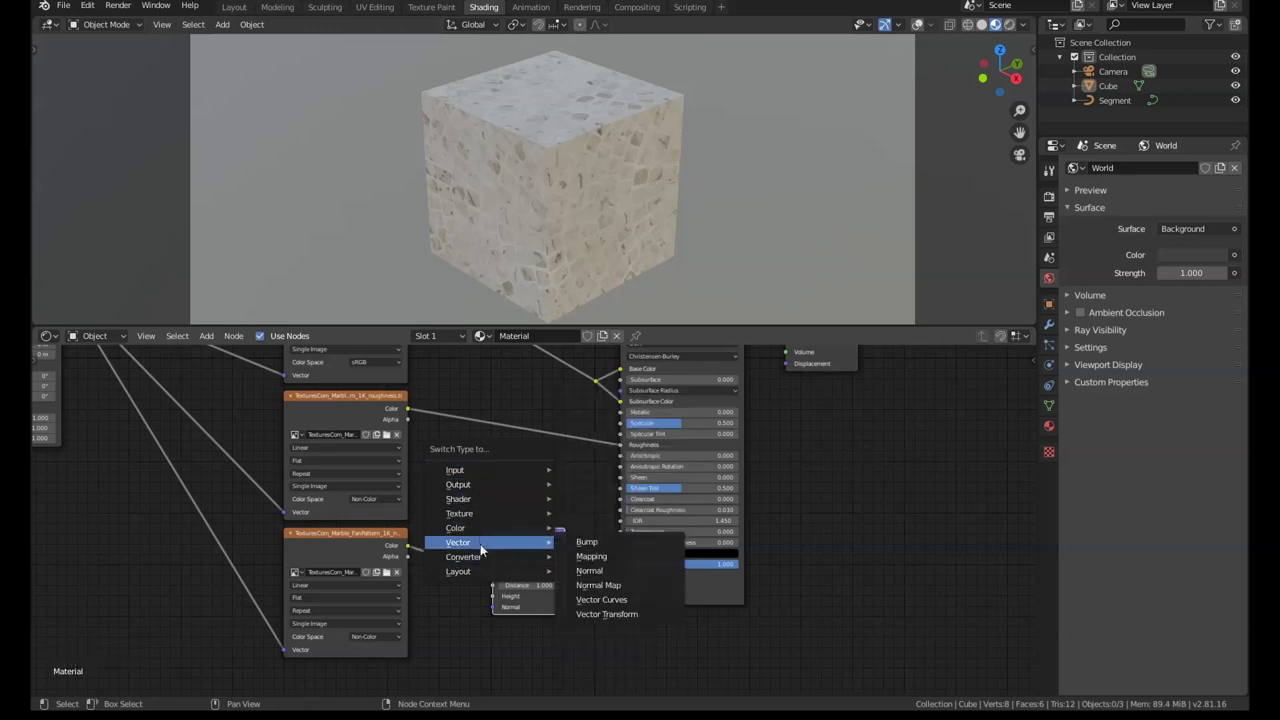
left_click(605, 588)
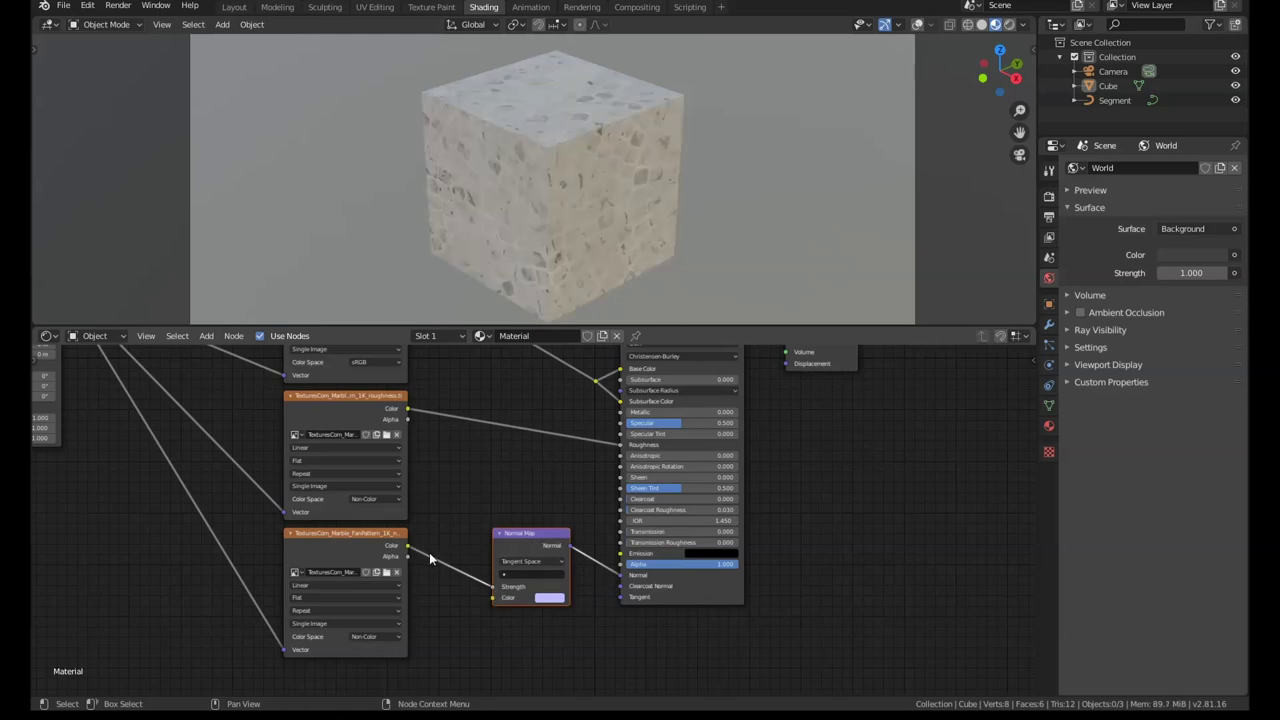
- Frame the whole node tree and nudge the top image texture node slightly upward
scroll(564, 572, "down", 3)
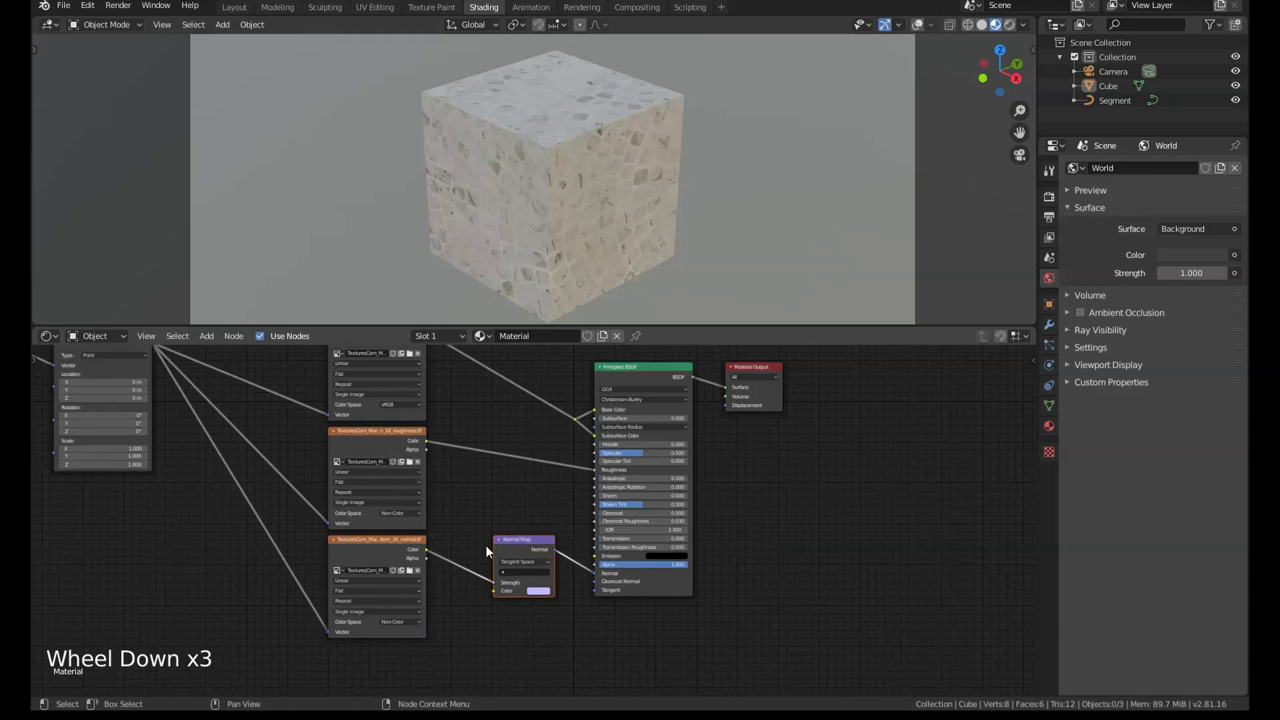
middle_click_drag(427, 479, 549, 562)
scroll(555, 545, "down", 3)
scroll(644, 519, "down", 2)
left_click(644, 519)
scroll(660, 540, "up", 3)
scroll(596, 541, "up", 1)
scroll(536, 542, "up", 2)
left_click_drag(455, 407, 452, 390)
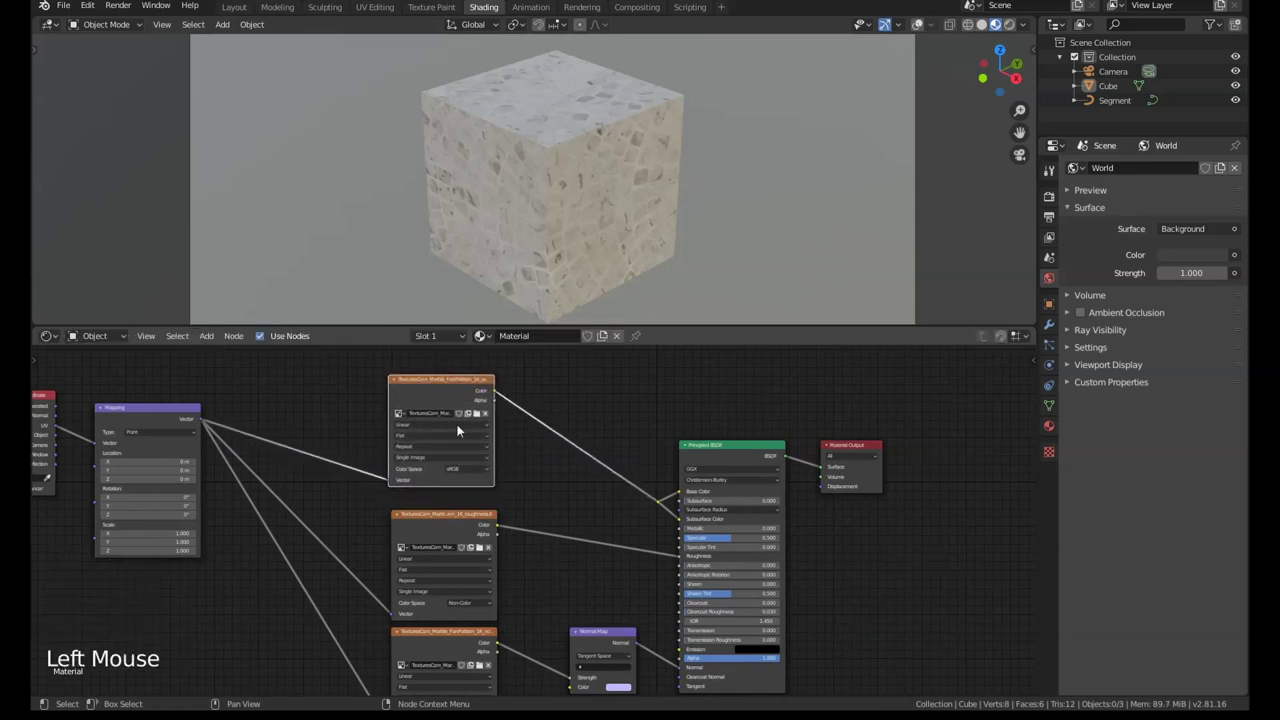
- Shift the roughness texture node slightly left, then box-select the two upper texture nodes
left_click(440, 516)
left_click_drag(440, 515, 427, 511)
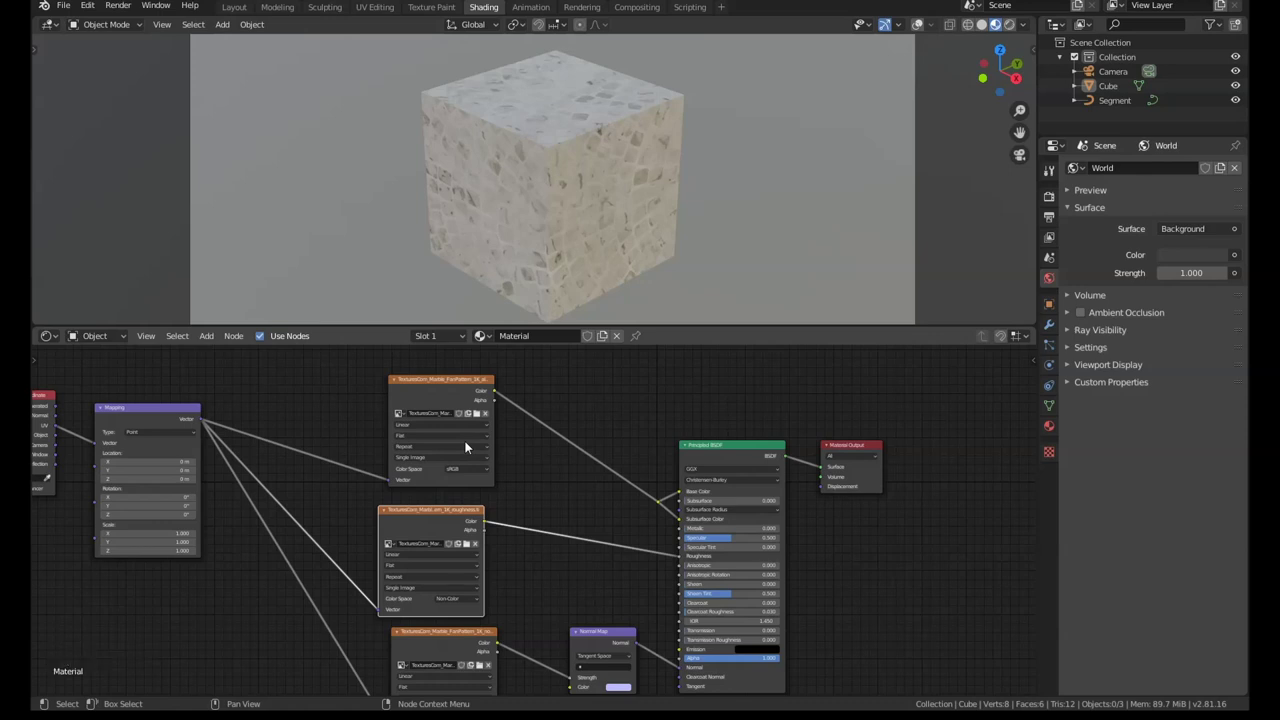
left_click(548, 473)
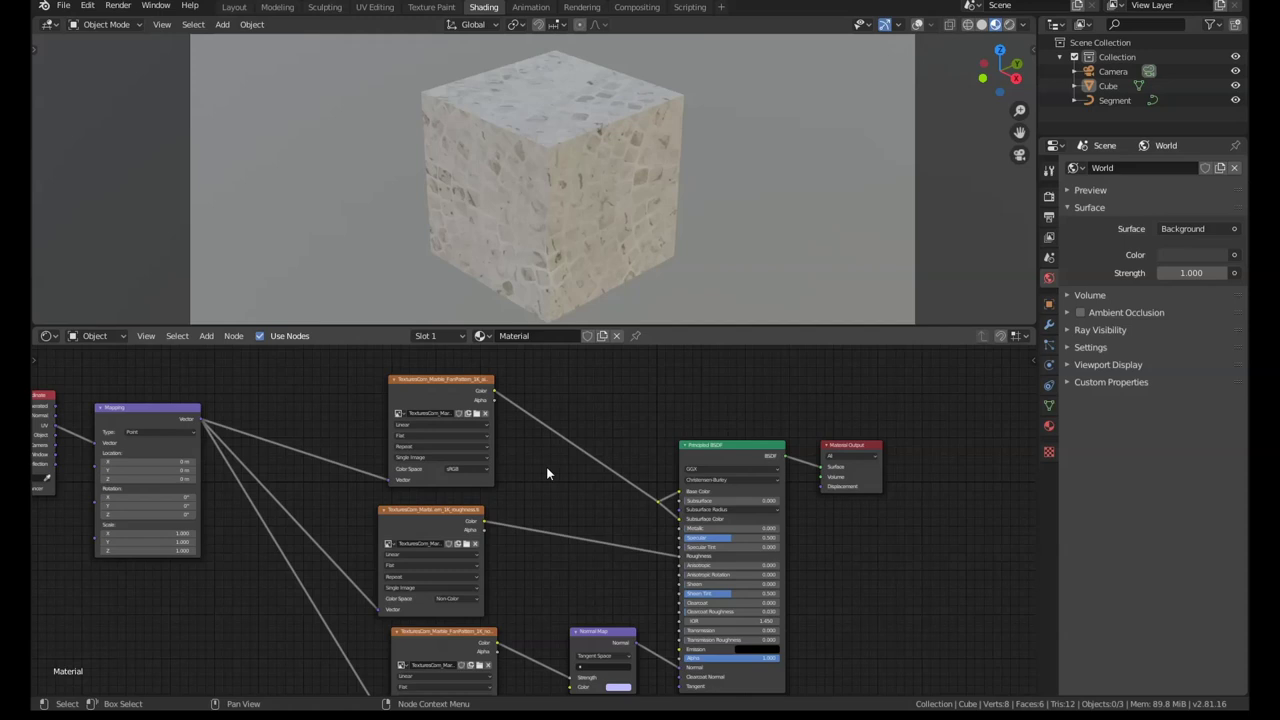
left_click_drag(528, 558, 350, 392)
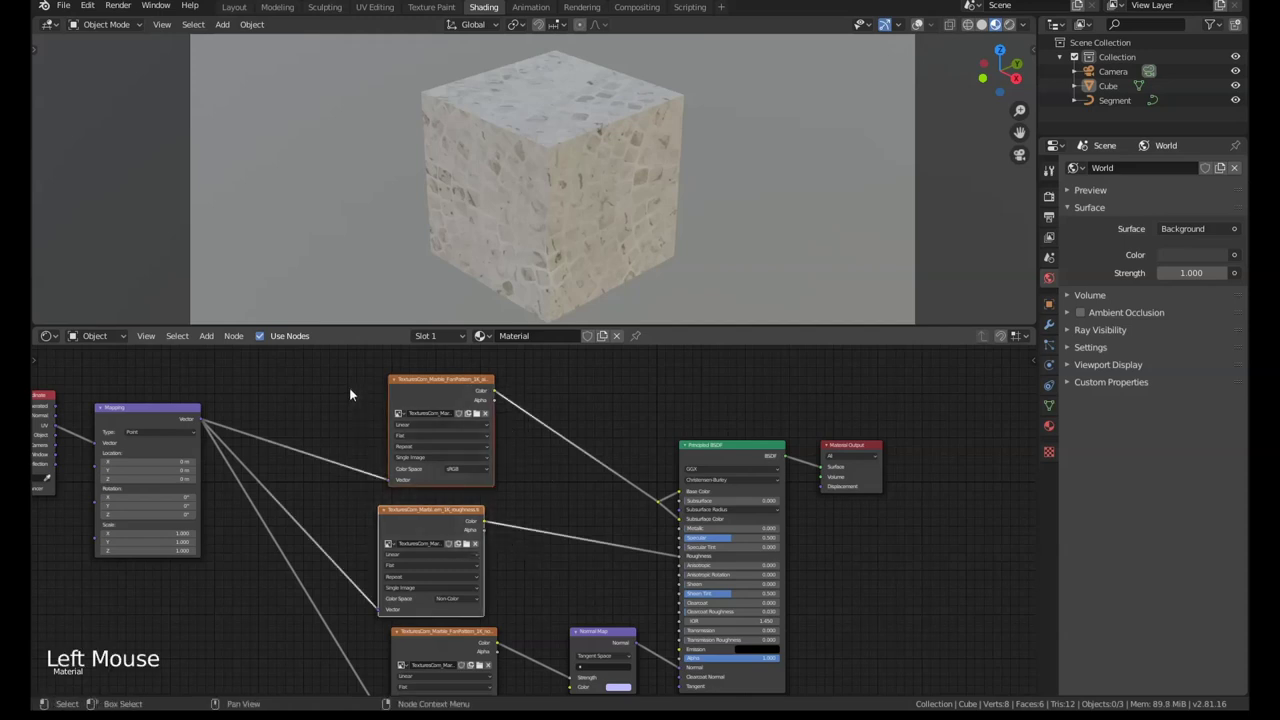
key("ctrl")
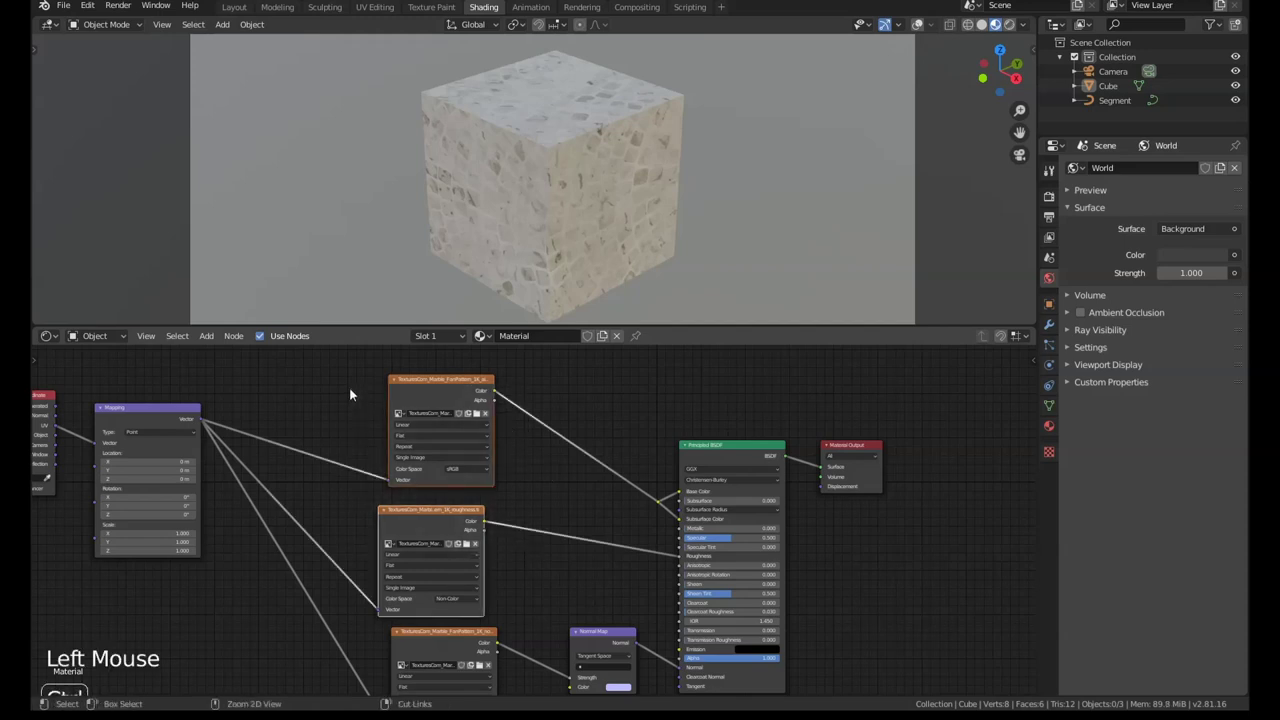
- Insert a Mix node combining the two textures, expand and move it, then undo it
key("ctrl+KP_0")
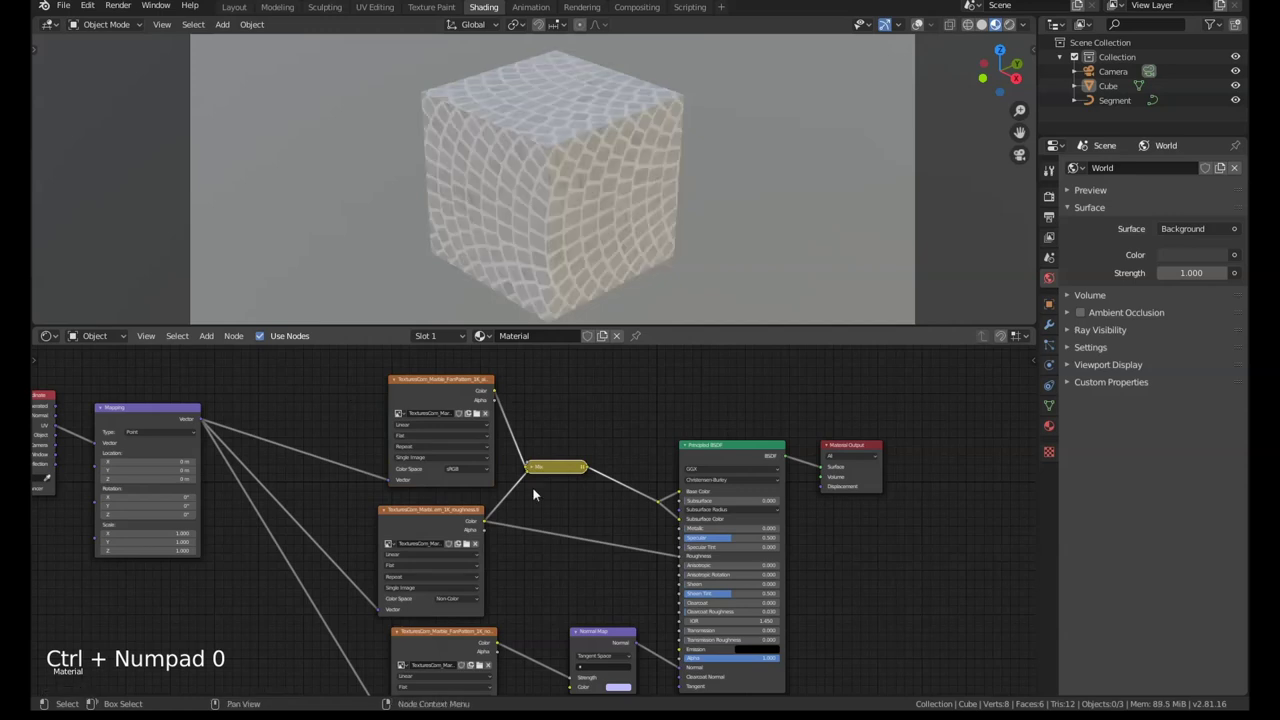
scroll(532, 493, "up", 4)
left_click(537, 453)
left_click_drag(571, 457, 549, 434)
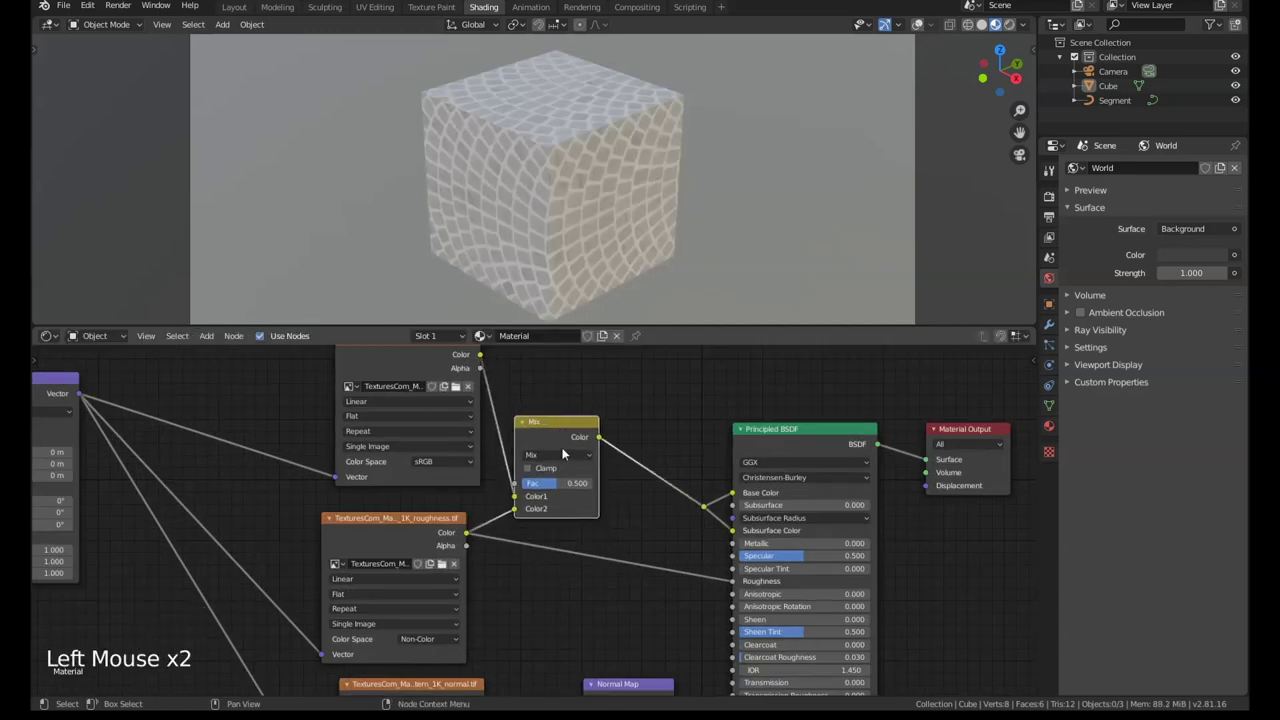
key("ctrl+z")
key("ctrl+z")
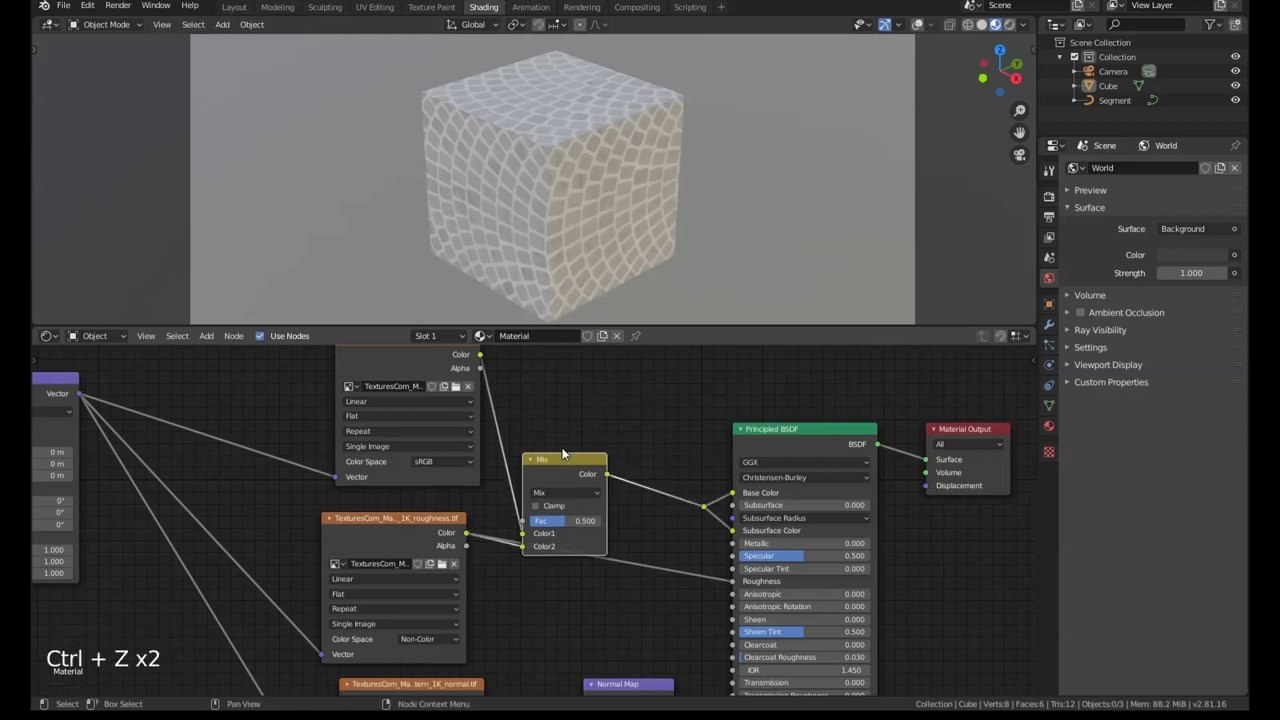
key("ctrl+z")
key("ctrl+z")
key("ctrl+z")
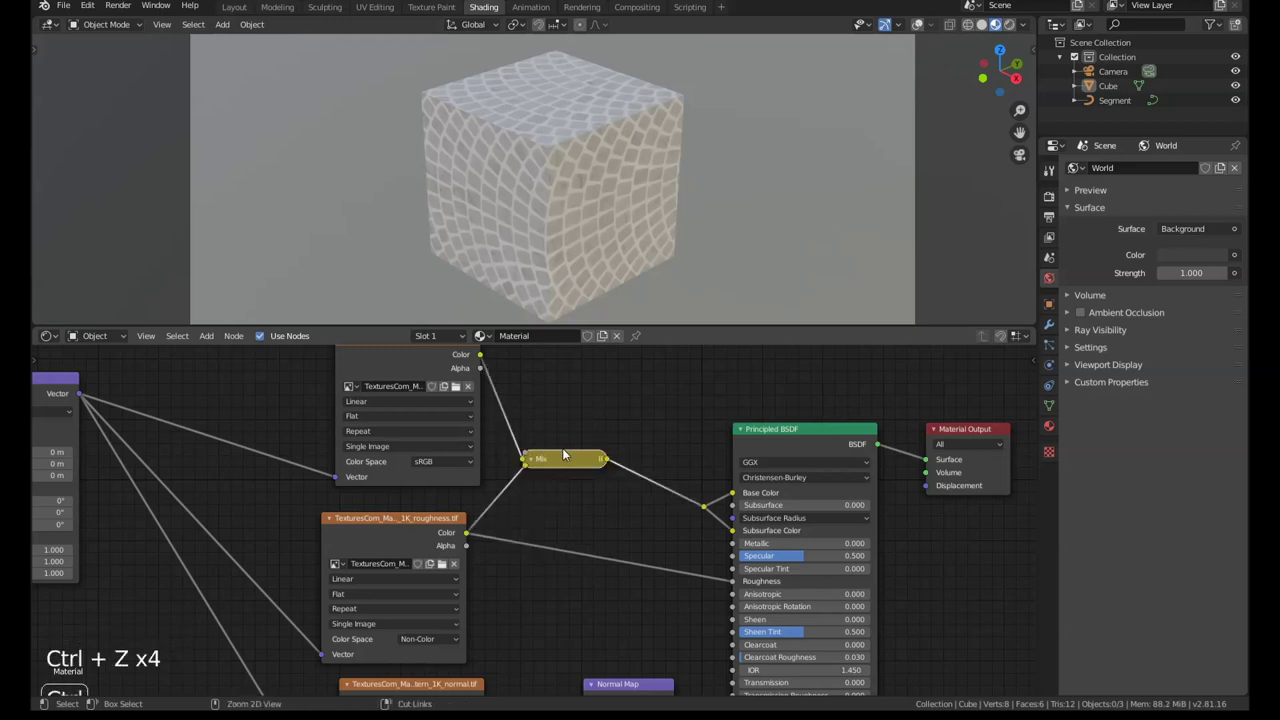
- Reselect the two textures and try Add, Subtract and Multiply combinations, undoing each one
left_click_drag(515, 608, 403, 434)
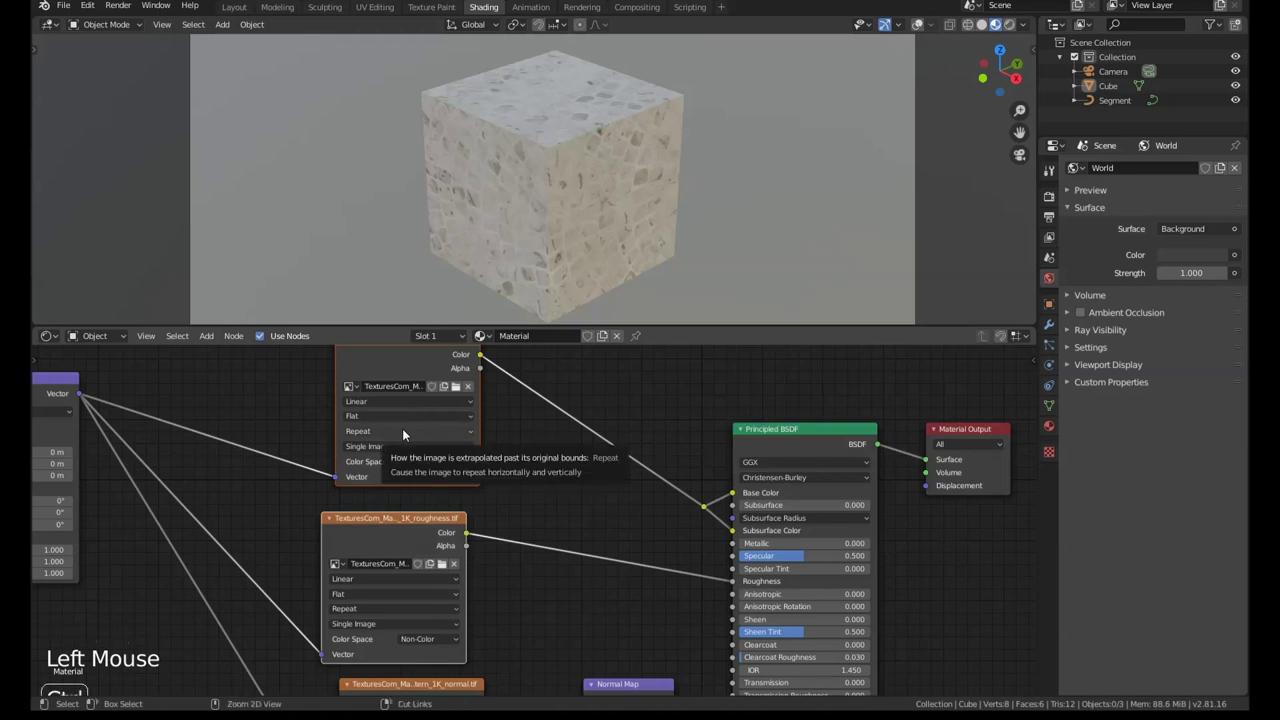
key("ctrl+KP_Add")
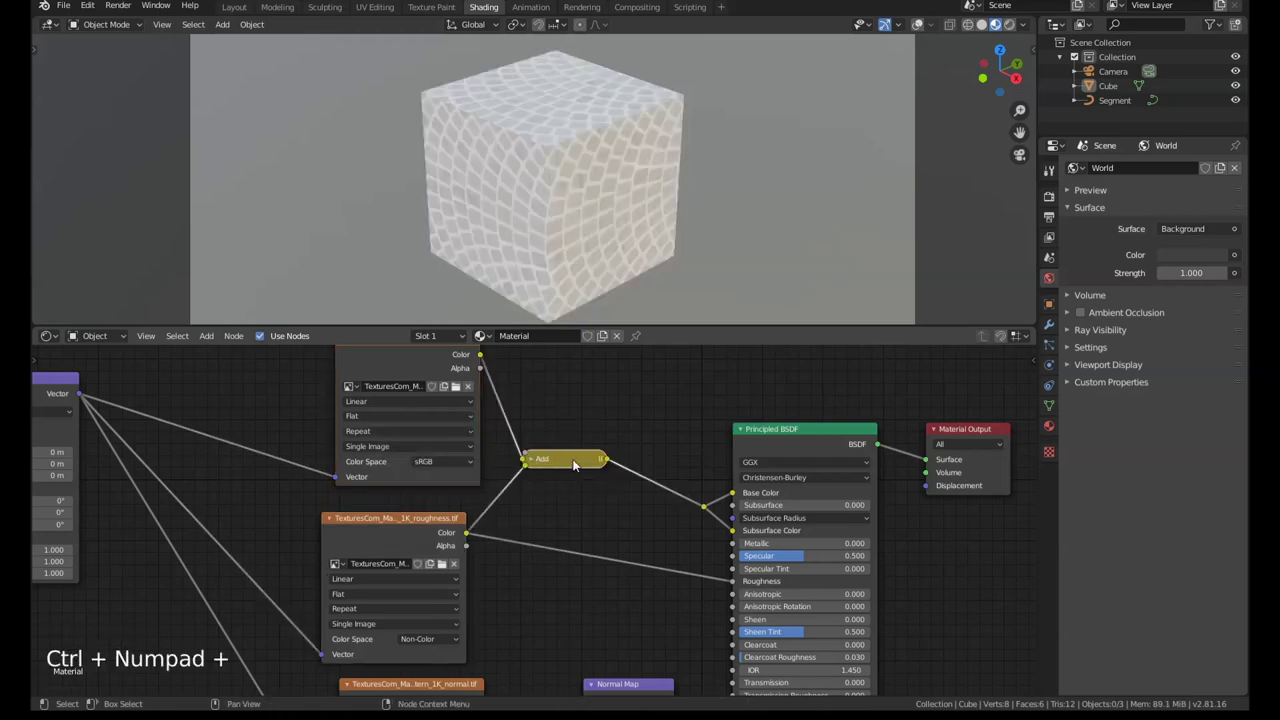
key("ctrl+z")
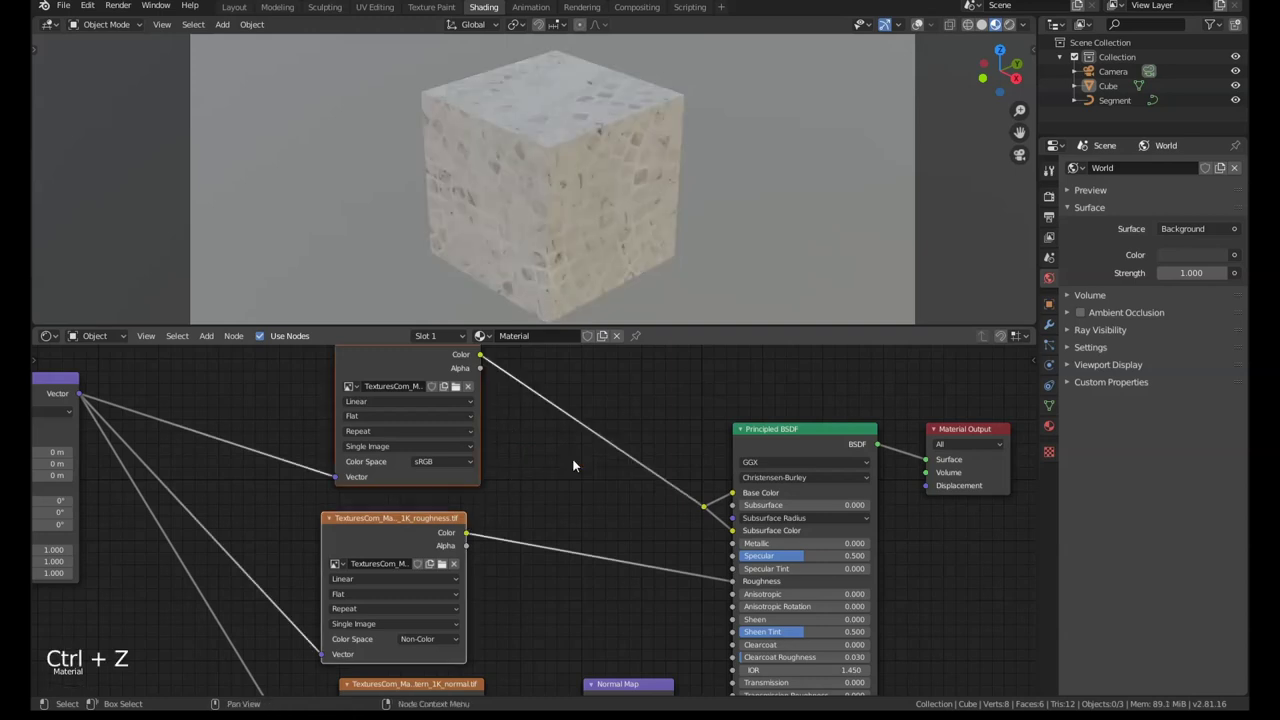
key("ctrl+KP_Subtract")
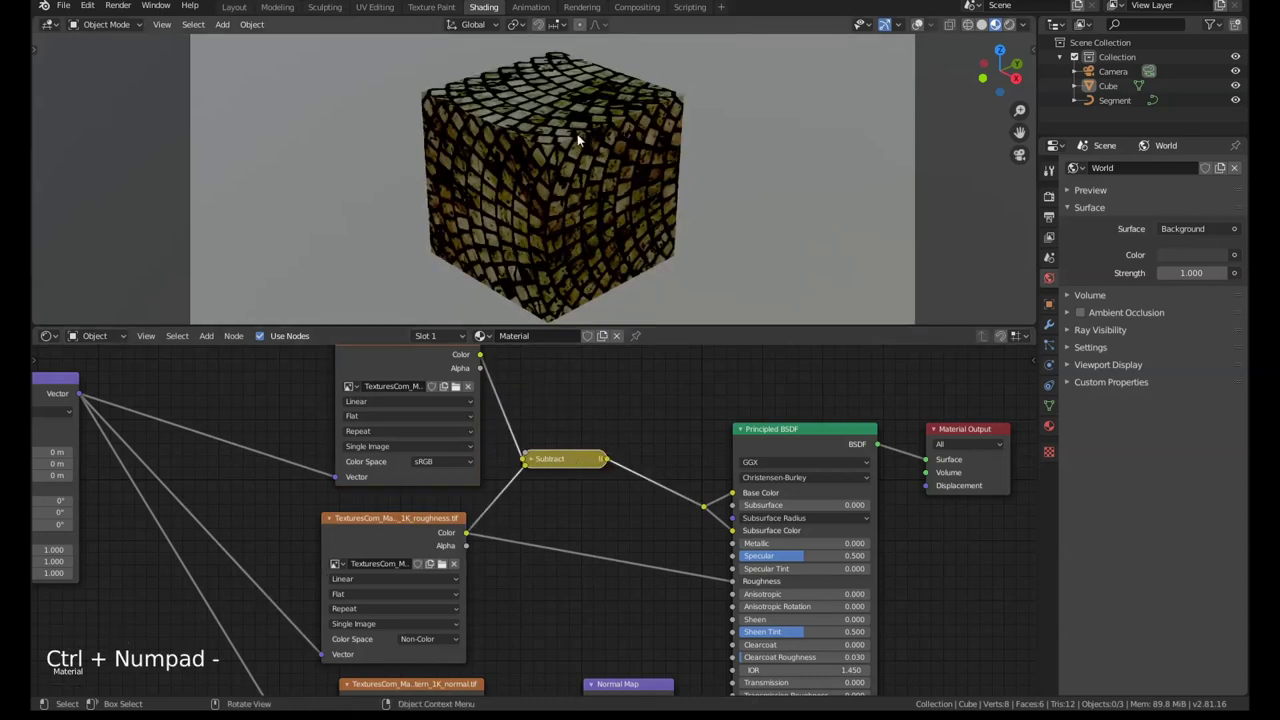
key("ctrl+z")
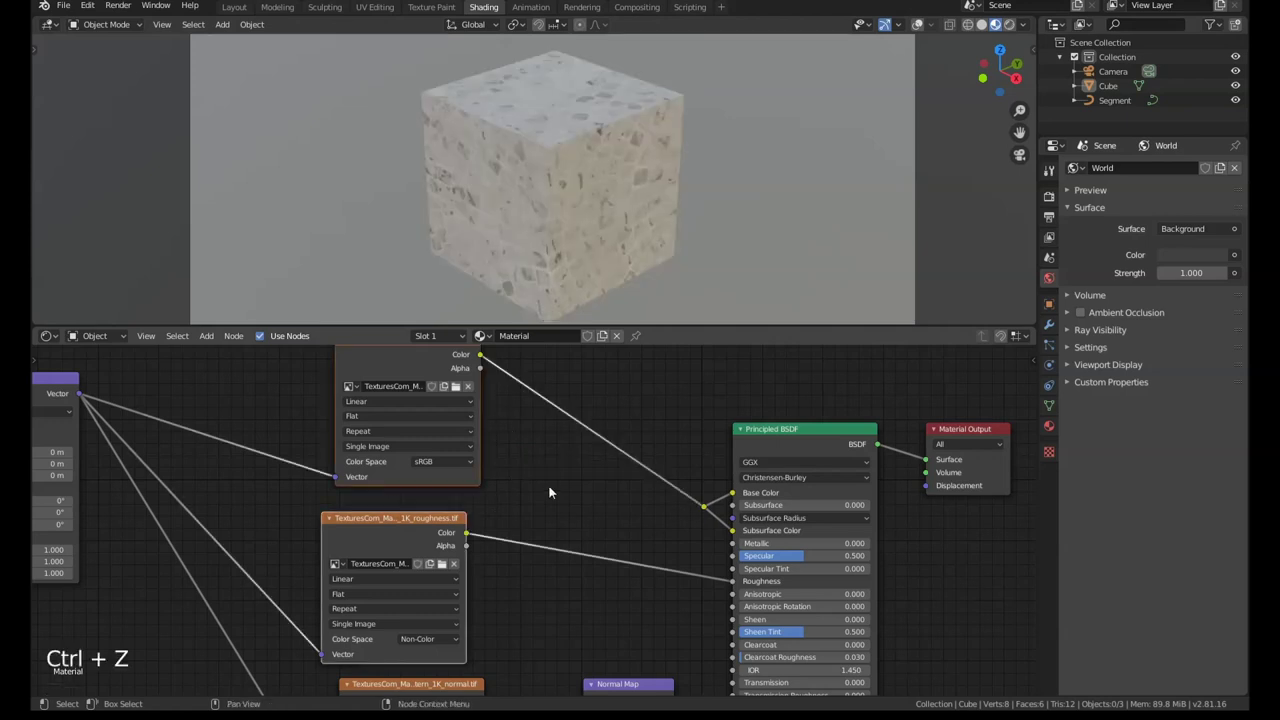
key("ctrl+KP_Multiply")
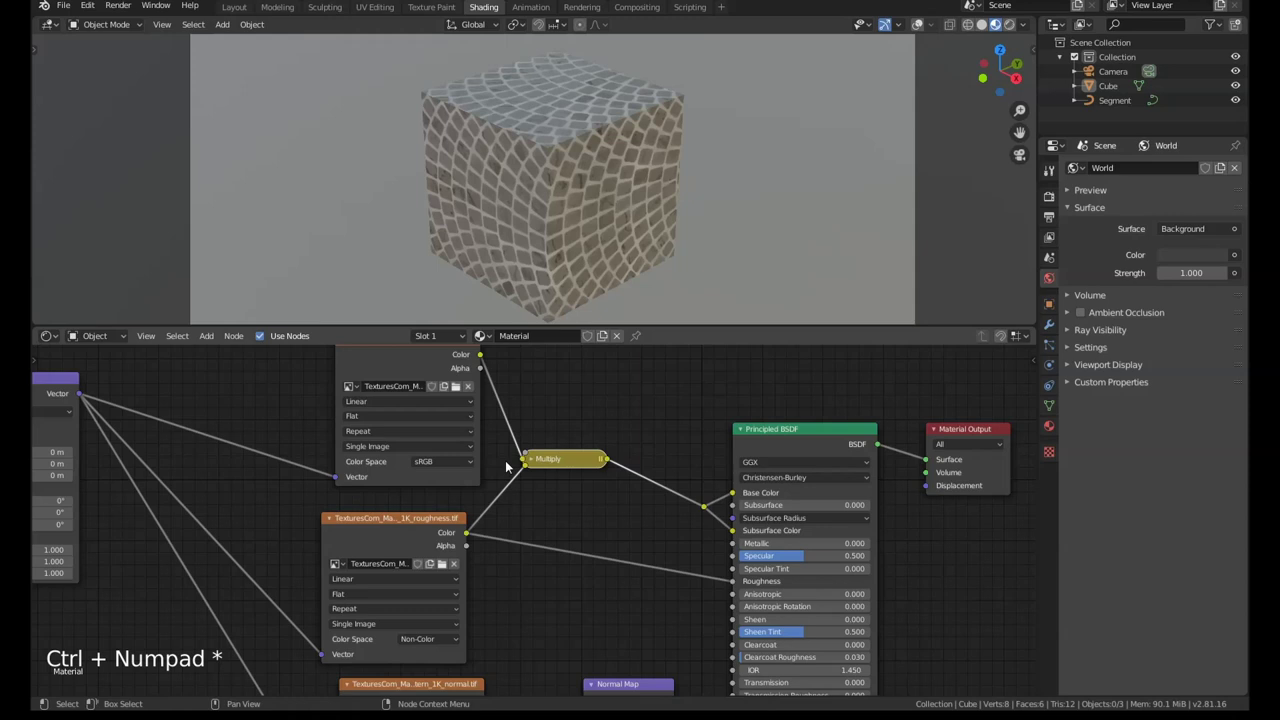
key("ctrl+z")
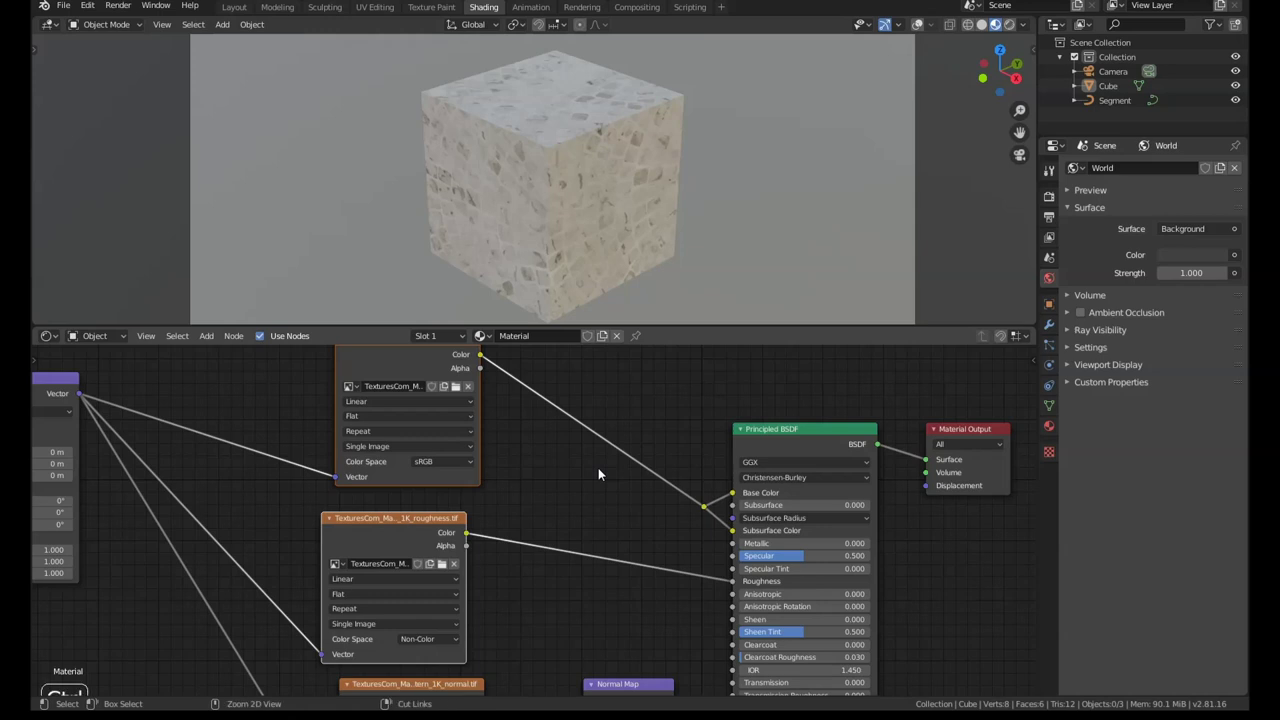
- Combine the textures with a Divide node, expand it and move it up to the right
key("ctrl+KP_Divide")
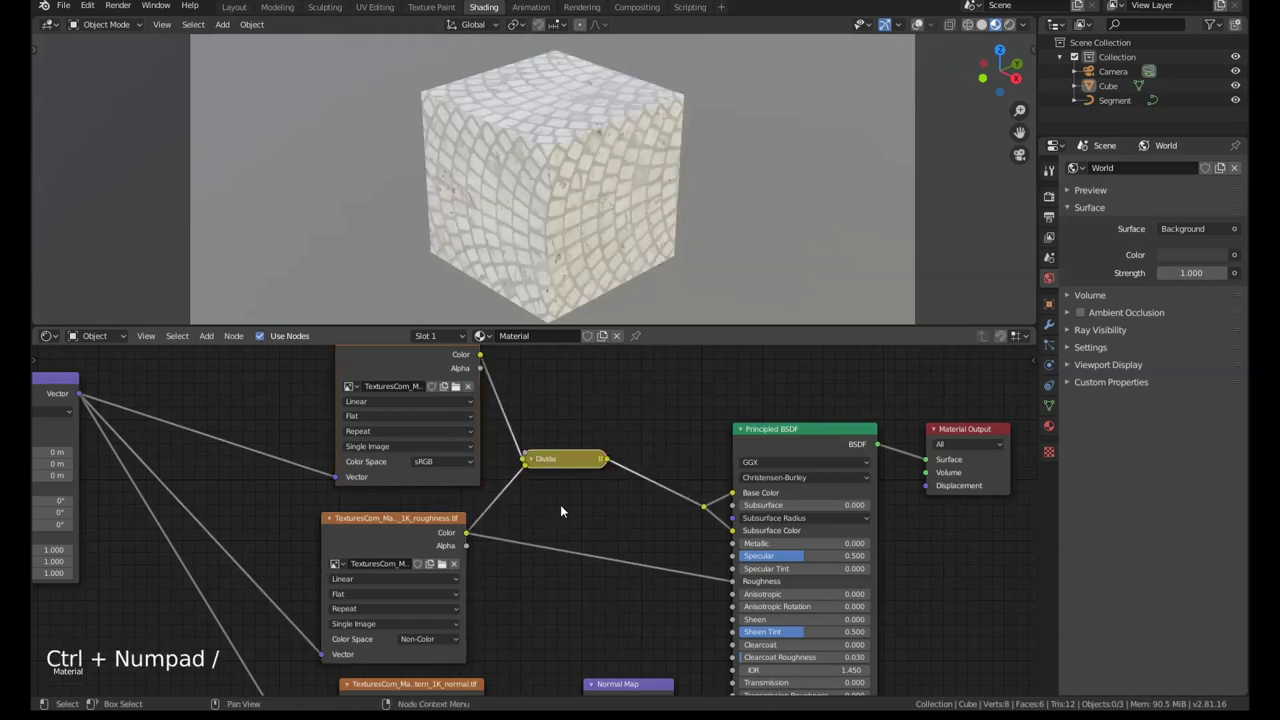
left_click(540, 466)
left_click(533, 460)
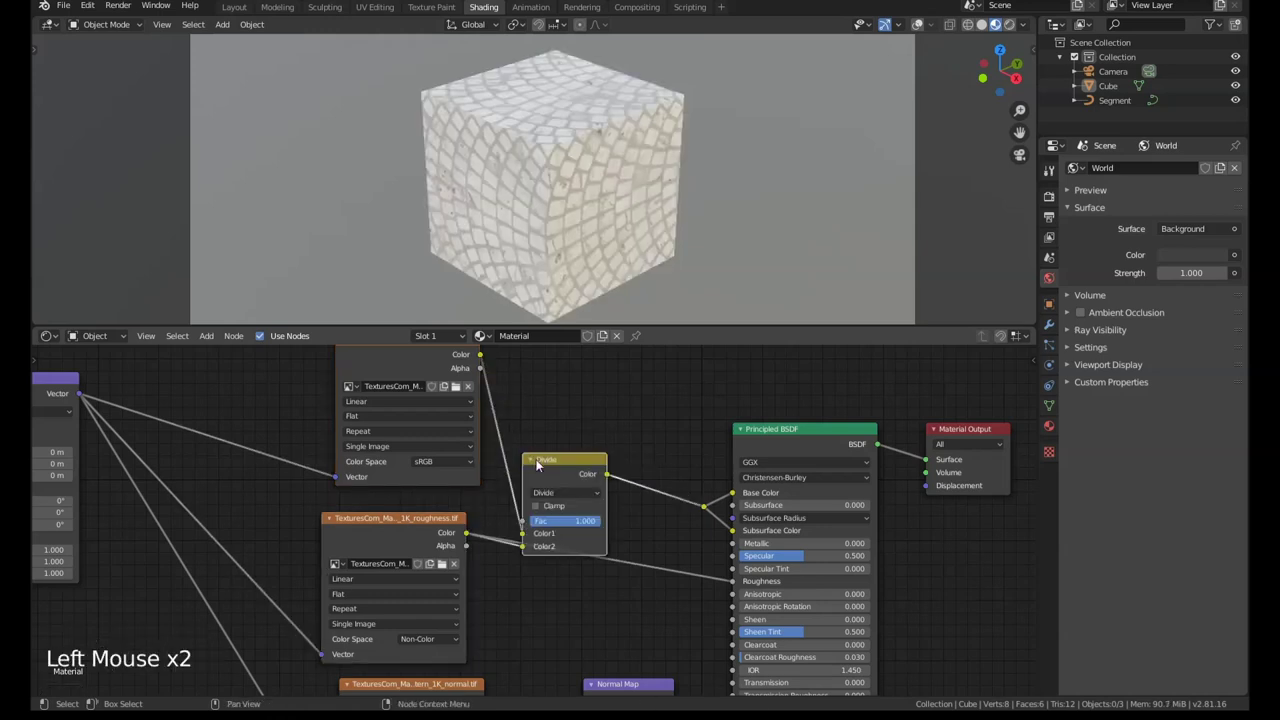
key("g")
left_click(587, 420)
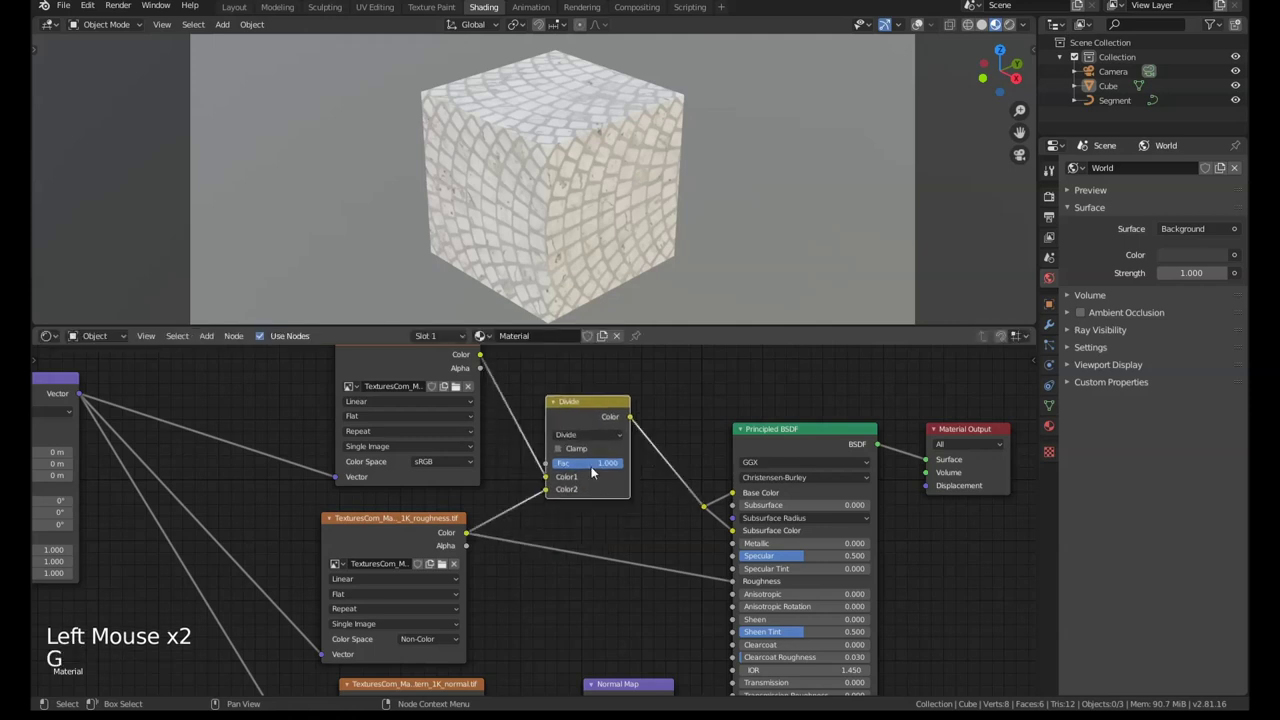
scroll(620, 494, "up", 1)
scroll(620, 494, "up", 2)
mouse_move(602, 462)
left_mouse_down()
mouse_move(545, 462)
mouse_move(602, 462)
left_mouse_up()
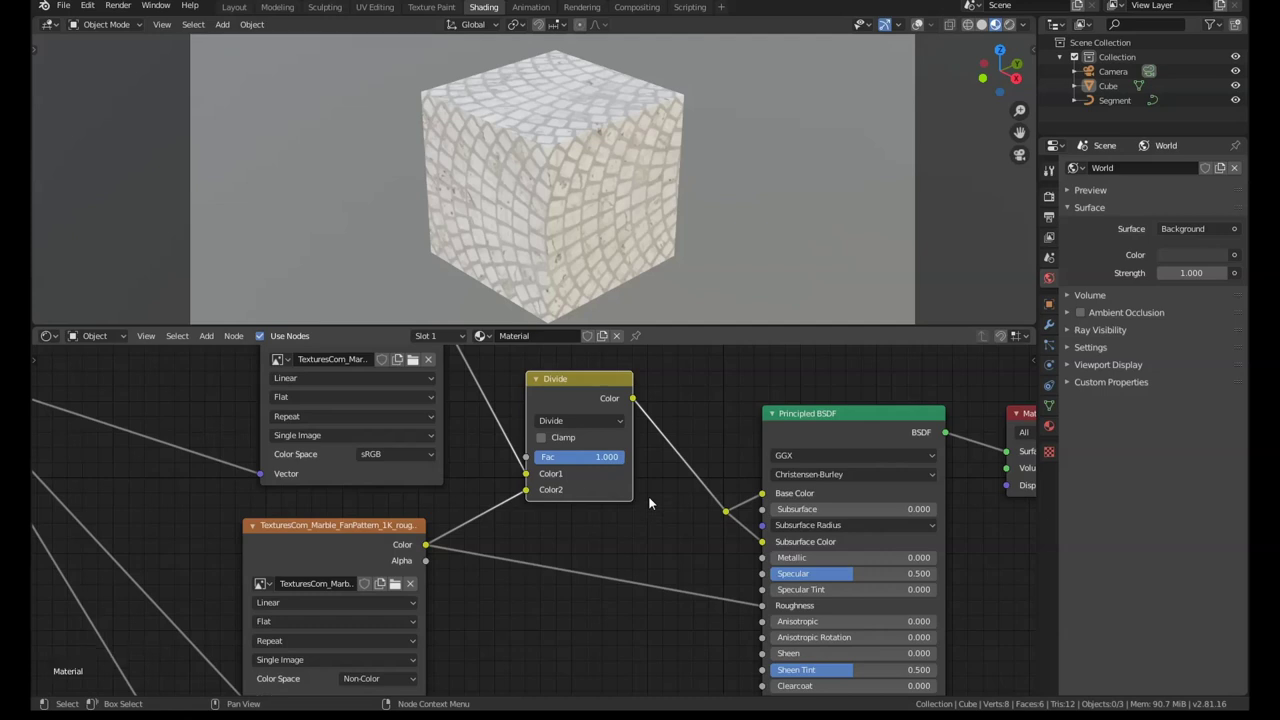
- Try the Node Wrangler hotkeys that step the Divide Fac between 0.000 and 1.000
key("alt+Left")
key("alt+Left")
key("alt+Left")
key("alt+Left")
key("alt+Left")
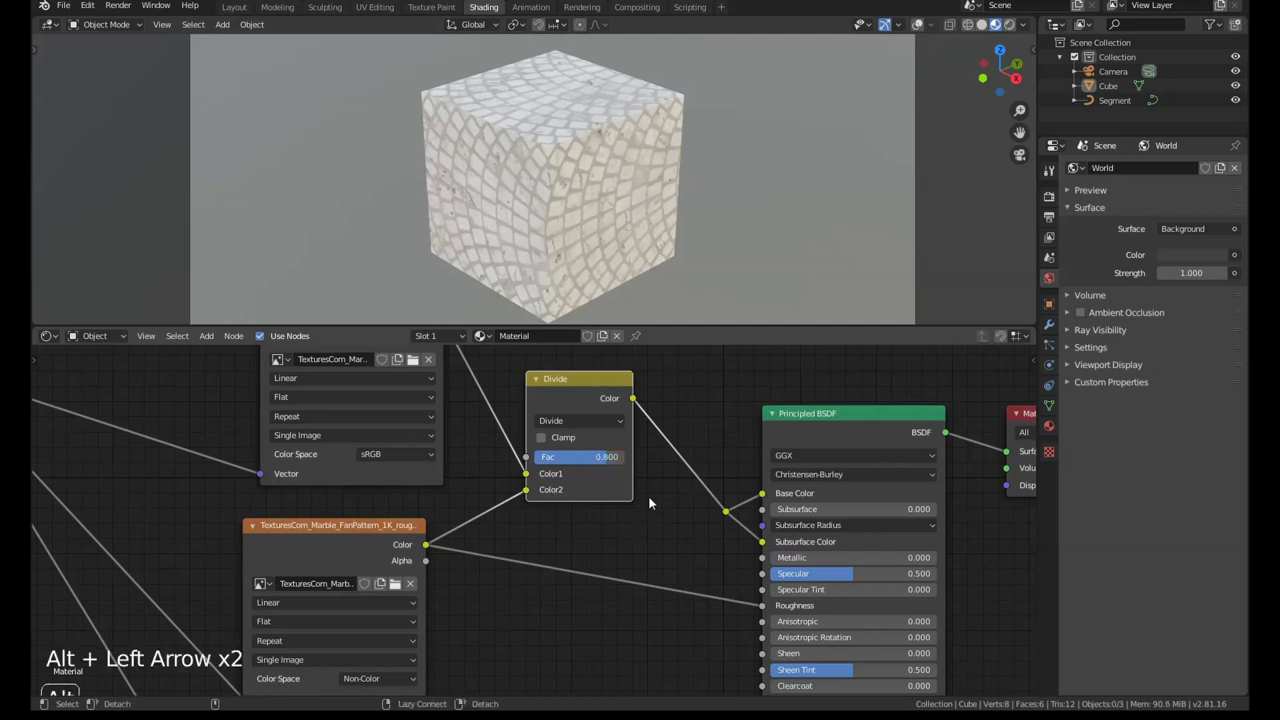
key("alt+Left")
key("alt+Left")
key("alt+Left")
key("alt+Left")
key("alt+Left")
key("alt+Right")
key("alt+Right")
key("alt+Right")
key("alt+Right")
key("alt+Right")
key("alt+Right")
key("alt+Right")
key("alt+Right")
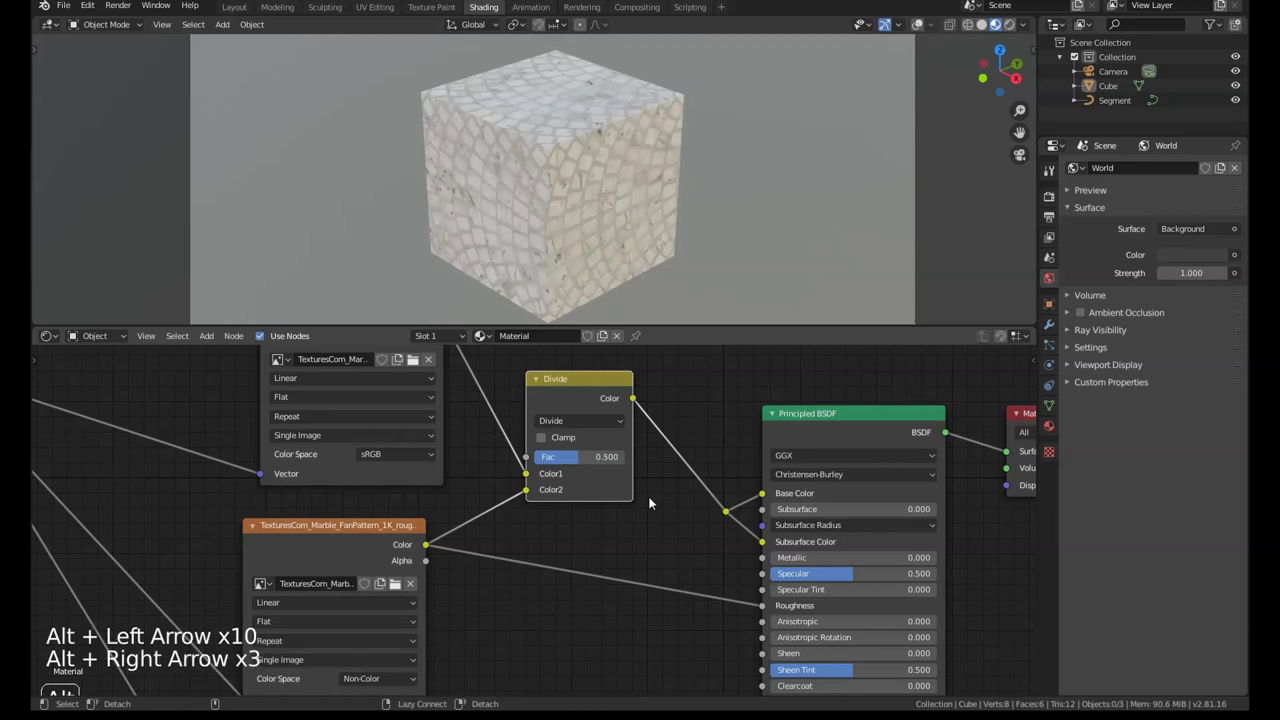
key("alt+Right")
key("alt+Right")
key("alt+Right")
key("alt+Left")
key("alt+Left")
key("alt+Left")
key("alt+Left")
key("alt+Left")
key("alt+Left")
key("alt+Left")
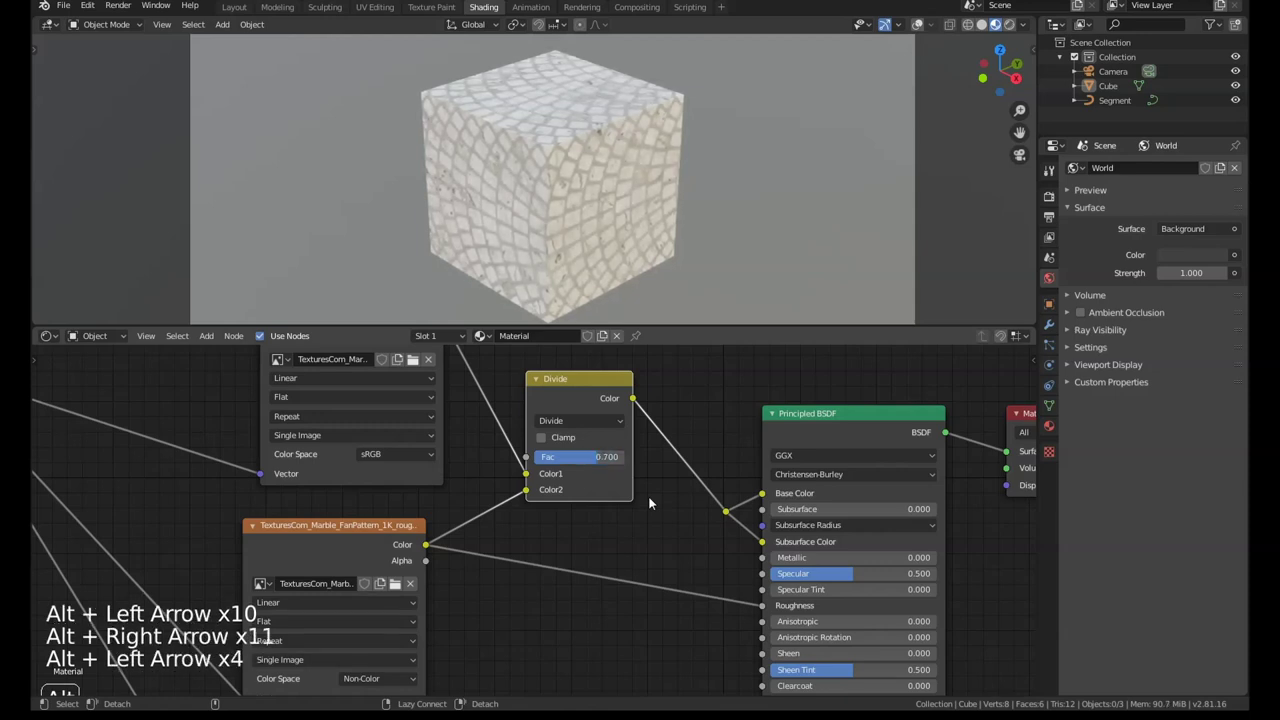
key("alt+Right")
key("alt+Right")
key("alt+Right")
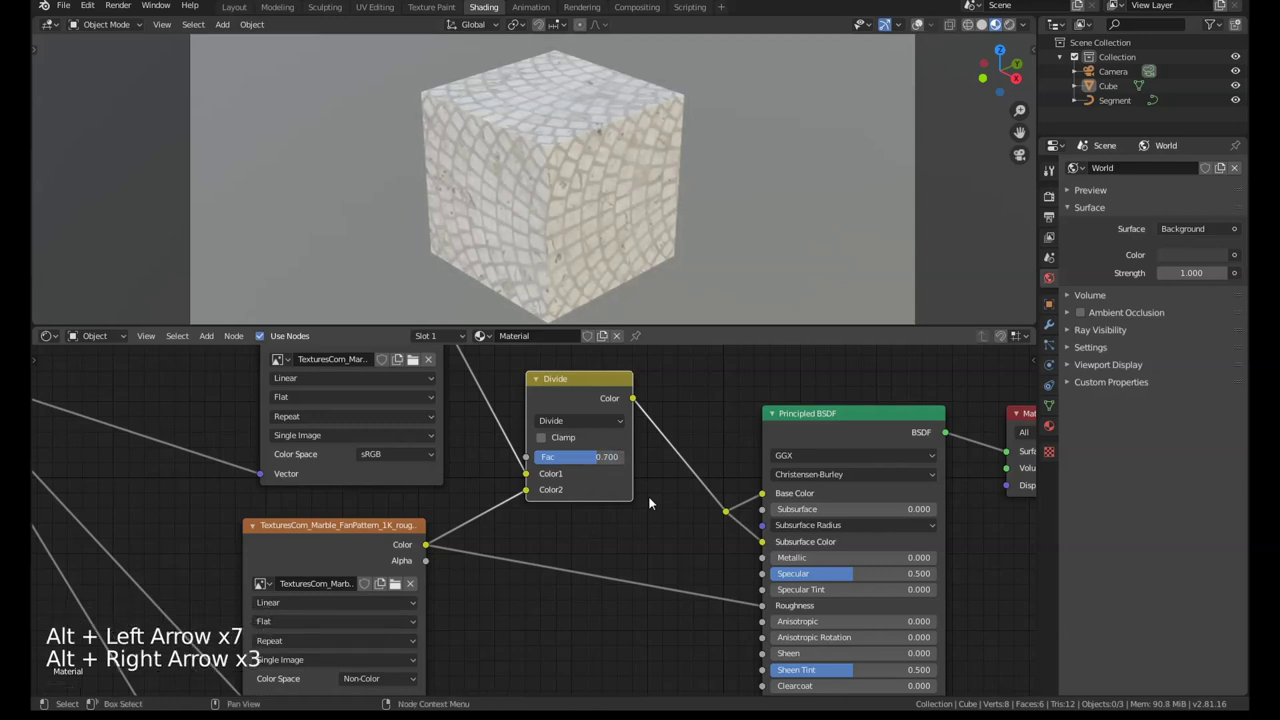
key("shift+ctrl+alt+Left")
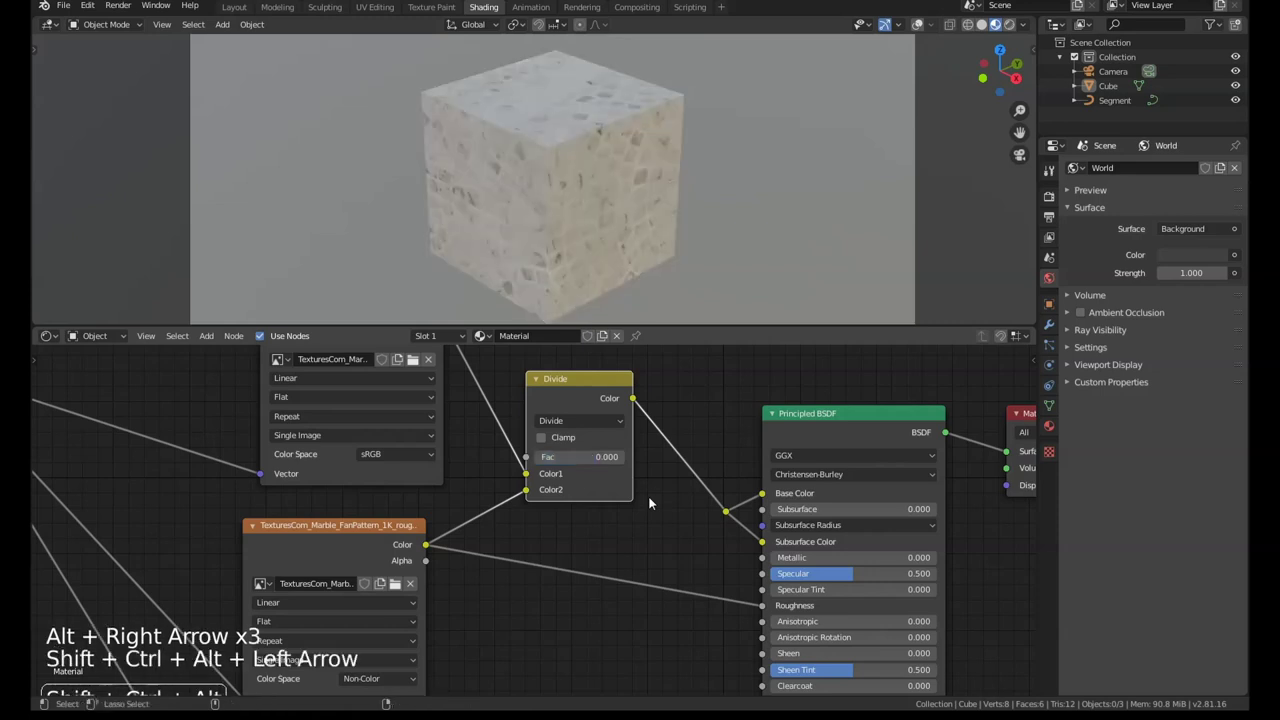
key("shift+ctrl+alt+Right")
key("shift+ctrl+alt+Left")
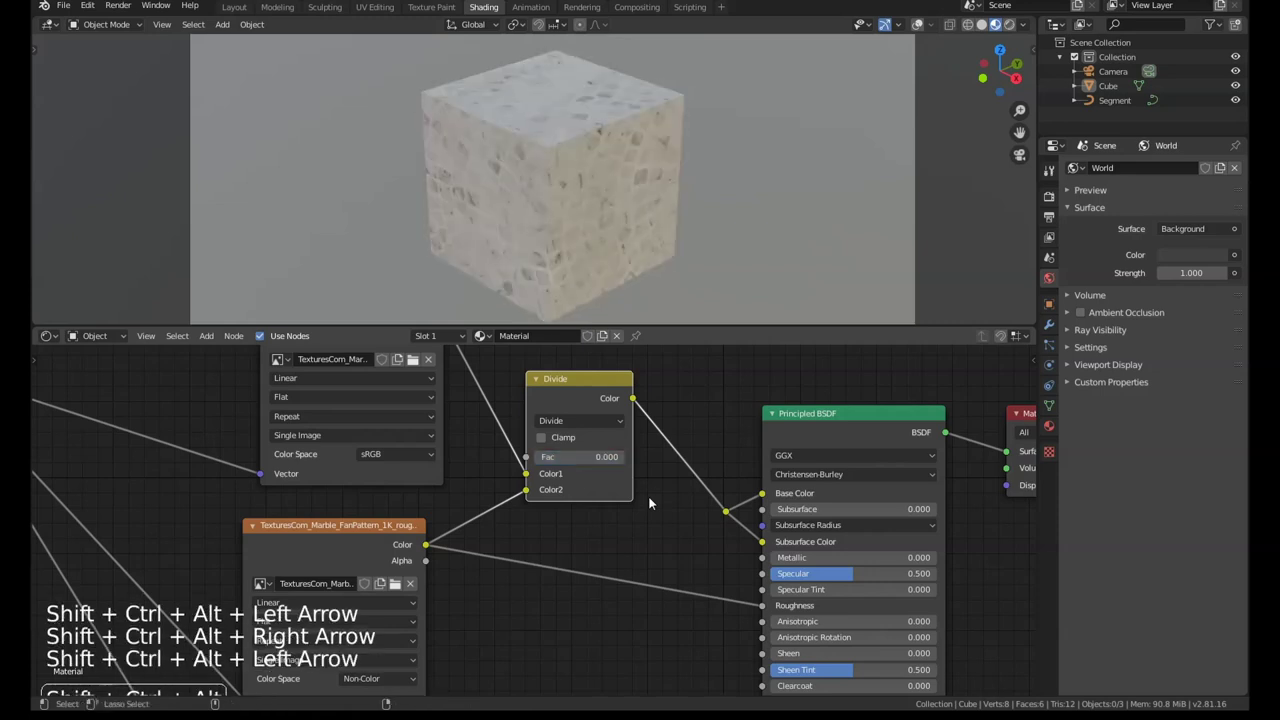
key("shift+ctrl+alt+Right")
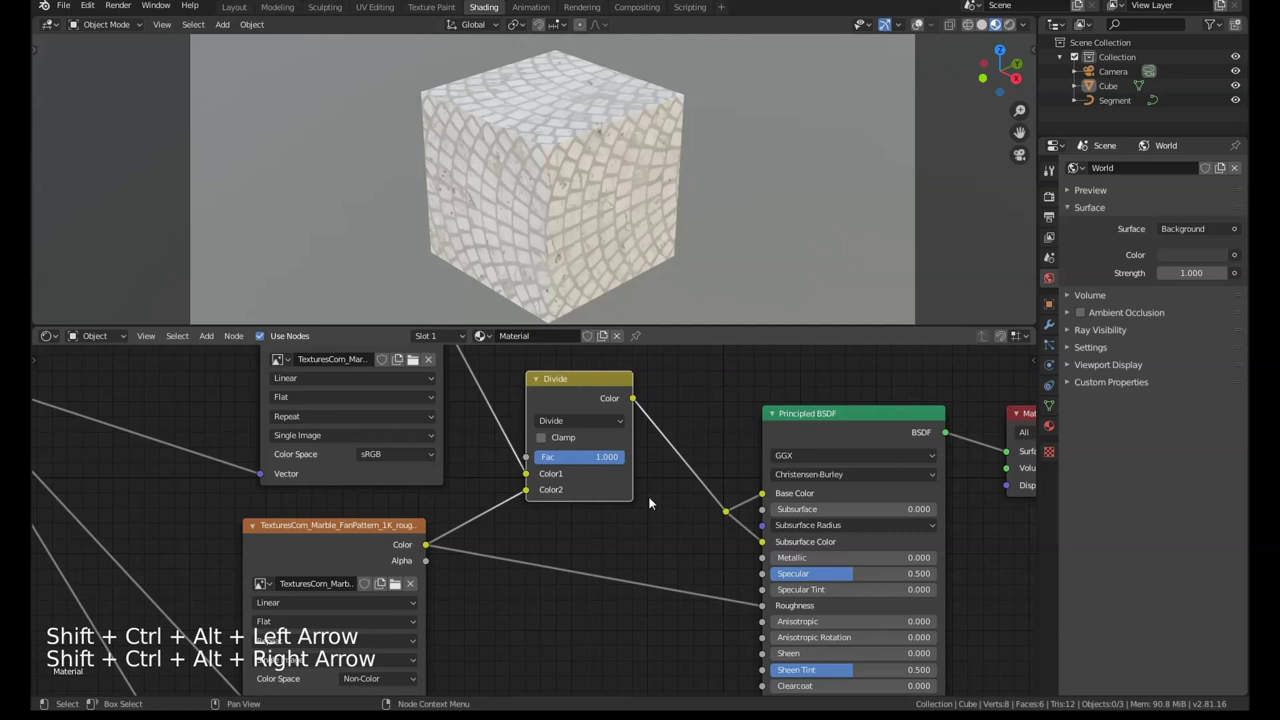
- Step the Divide node's Fac down in small increments to about 0.783
key("shift+alt+Left")
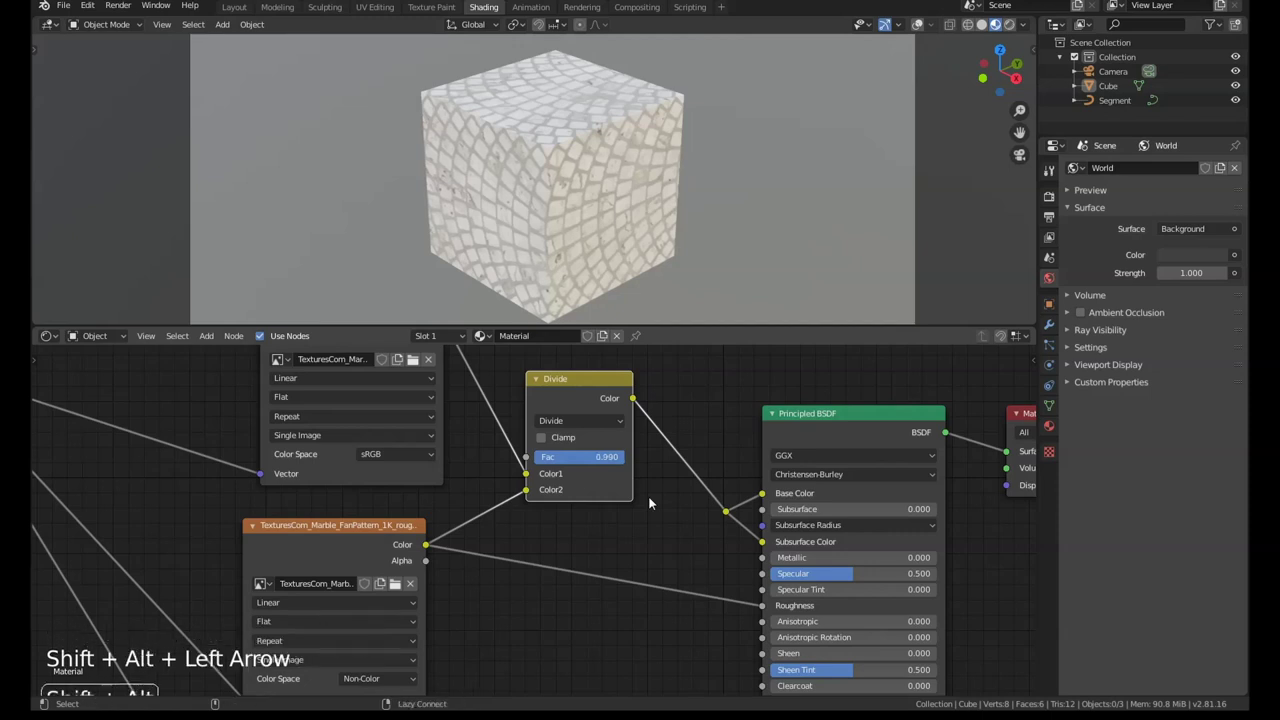
key("shift+alt+Left")
key("shift+alt+Left")
key("shift+alt+Left")
key("shift+alt+Right")
key("shift+alt+Right")
key("shift+alt+Right")
key("shift+alt+Right")
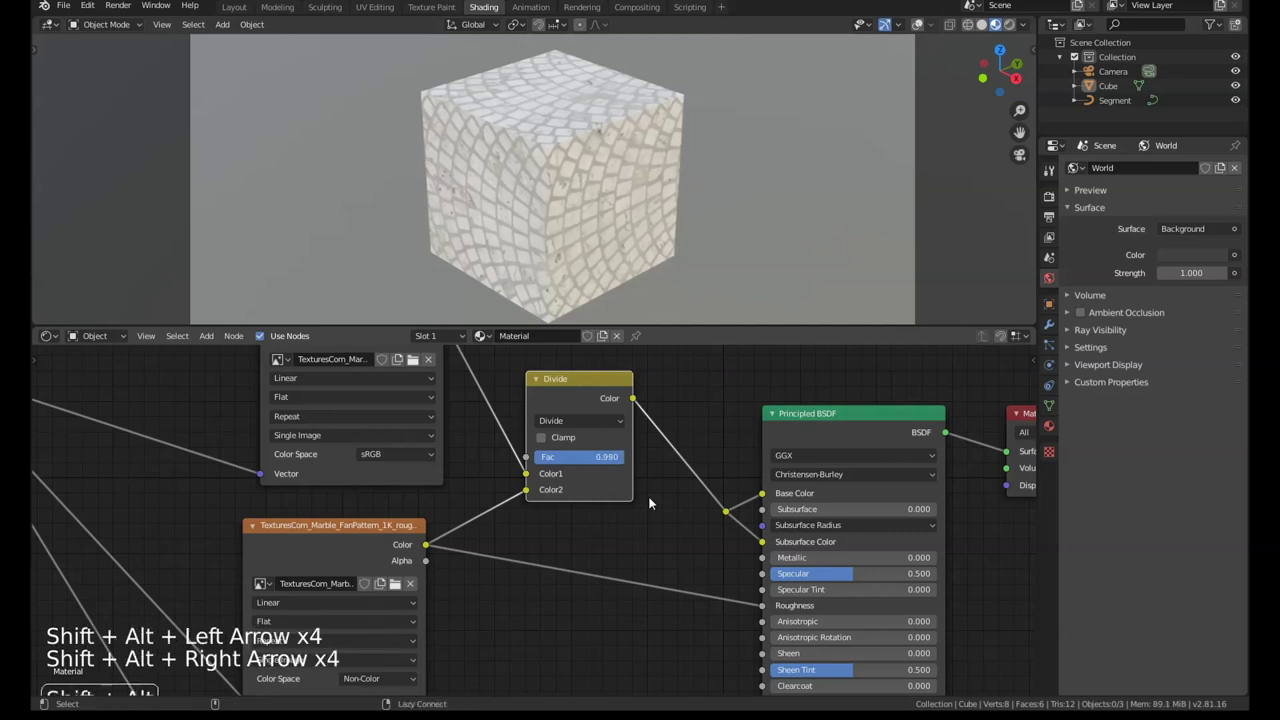
key("shift+alt+Left")
key("shift+alt+Left")
key("shift+alt+Left")
key("shift+alt+Left")
key("shift+alt+Left")
key("shift+alt+Left")
key("shift+alt+Left")
key("shift+alt+Left")
key("shift+alt+Left")
key("shift+alt+Left")
key("shift+alt+Left")
key("shift+alt+Left")
key("shift+alt+Left")
key("shift+alt+Left")
key("shift+alt+Left")
key("shift+alt+Left")
key("shift+alt+Left")
key("shift+alt+Left")
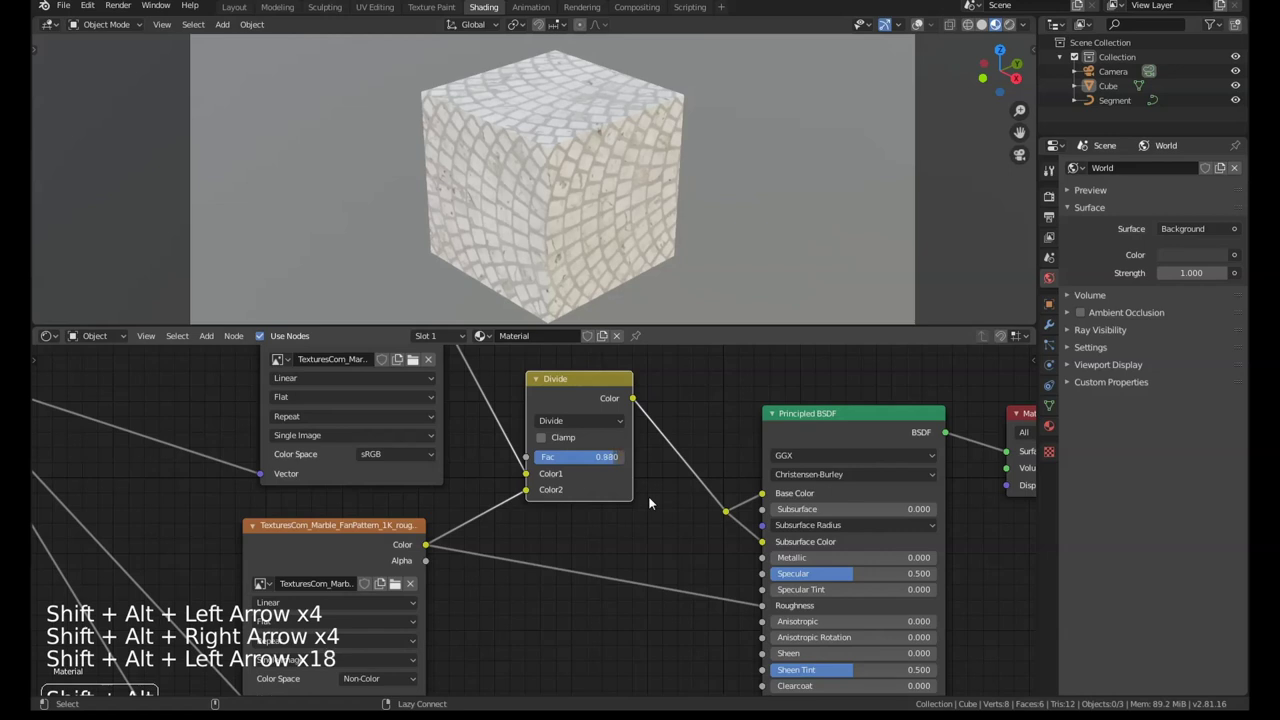
key("shift+alt+Left")
key("shift+alt+Left")
key("shift+alt+Left")
key("shift+alt+Left")
key("shift+alt+Left")
key("shift+alt+Left")
key("shift+alt+Left")
key("shift+alt+Left")
key("shift+alt+Left")
key("shift+alt+Left")
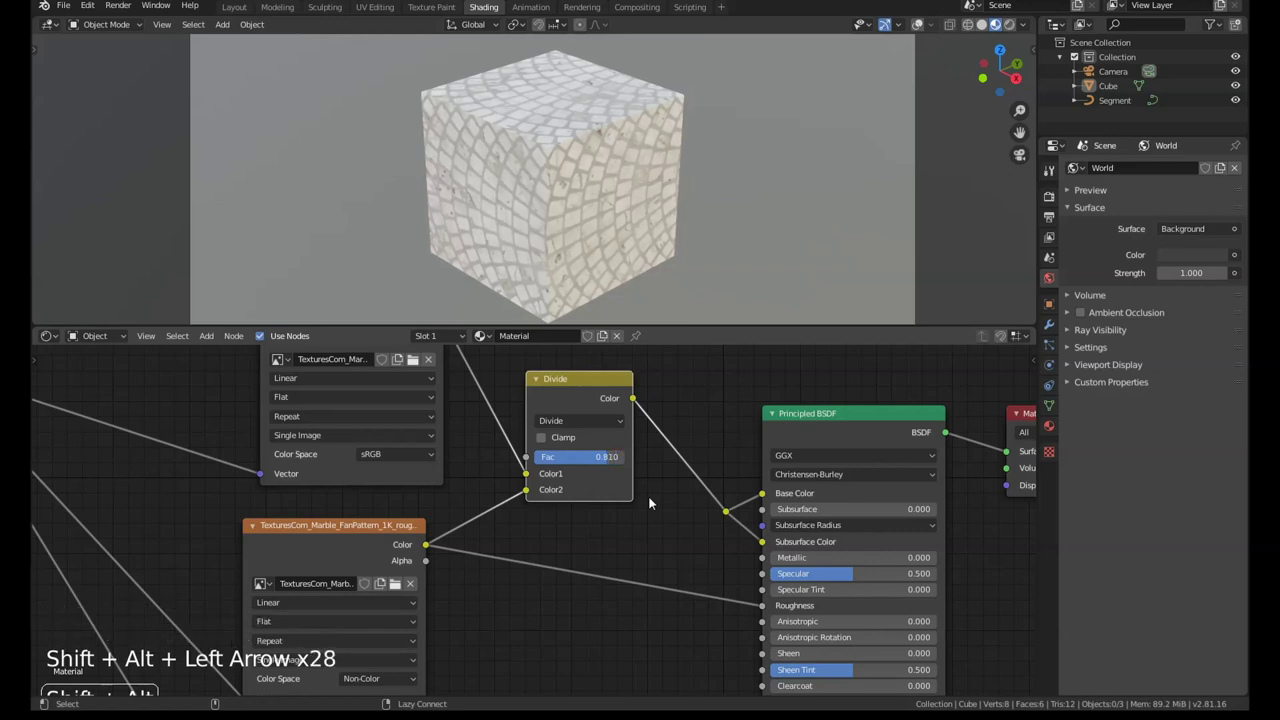
key("shift+alt+Left")
key("shift+alt+Left")
key("shift+alt+Left")
key("shift+alt+Left")
key("shift+alt+Left")
key("shift+alt+Left")
key("shift+alt+Left")
key("shift+alt+Left")
key("shift+alt+Left")
key("shift+alt+Left")
key("shift+alt+Left")
scroll(649, 503, "down", 10)
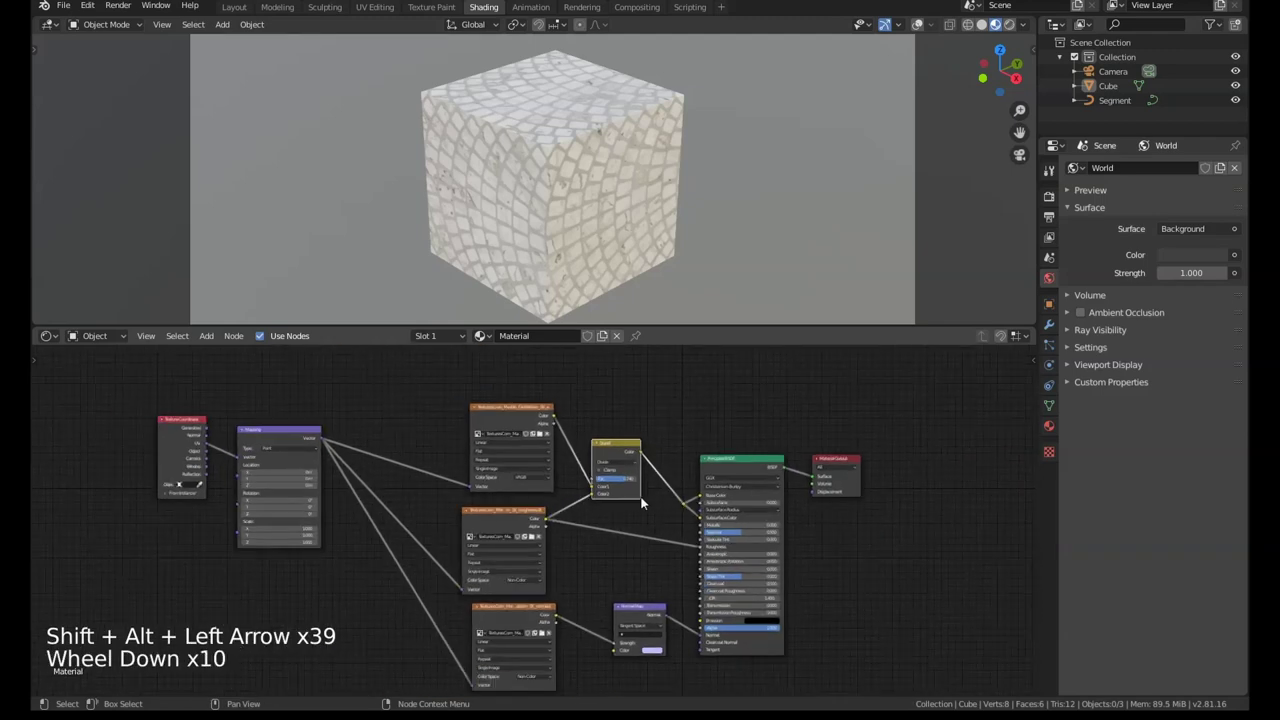
key("shift+alt+Right")
key("shift+alt+Right")
key("shift+alt+Right")
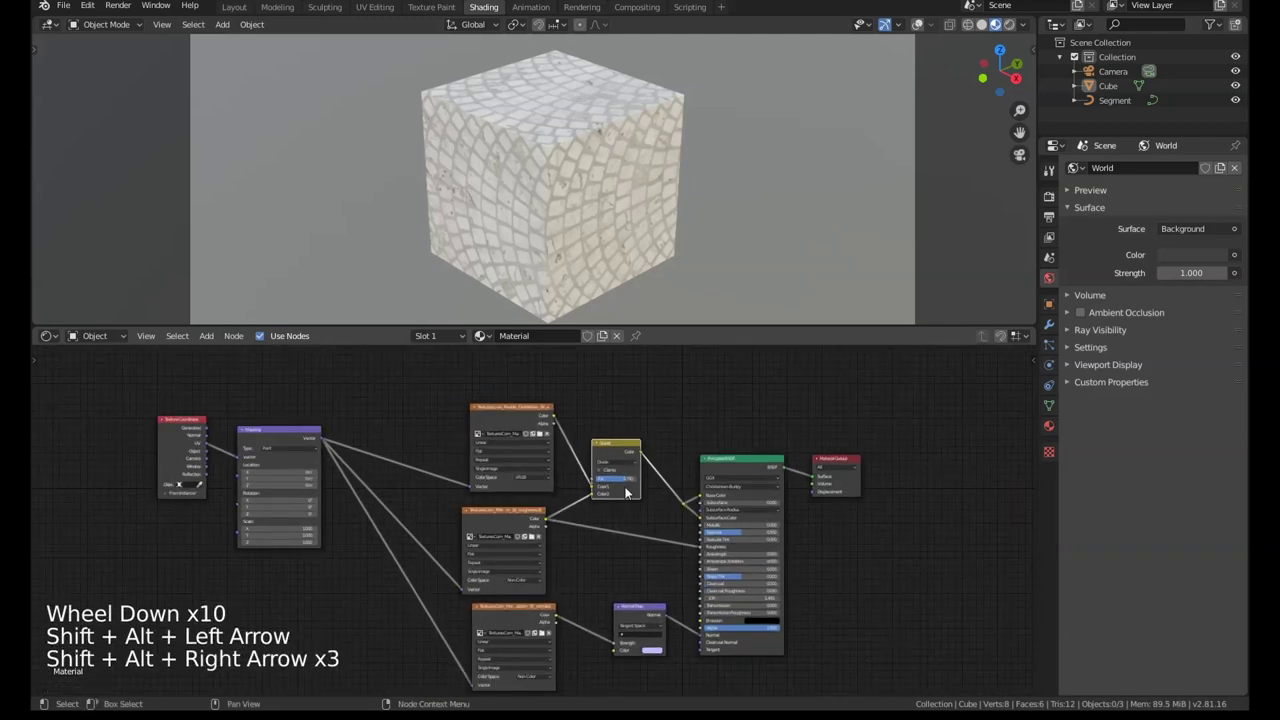
scroll(627, 482, "up", 9)
left_click(627, 480)
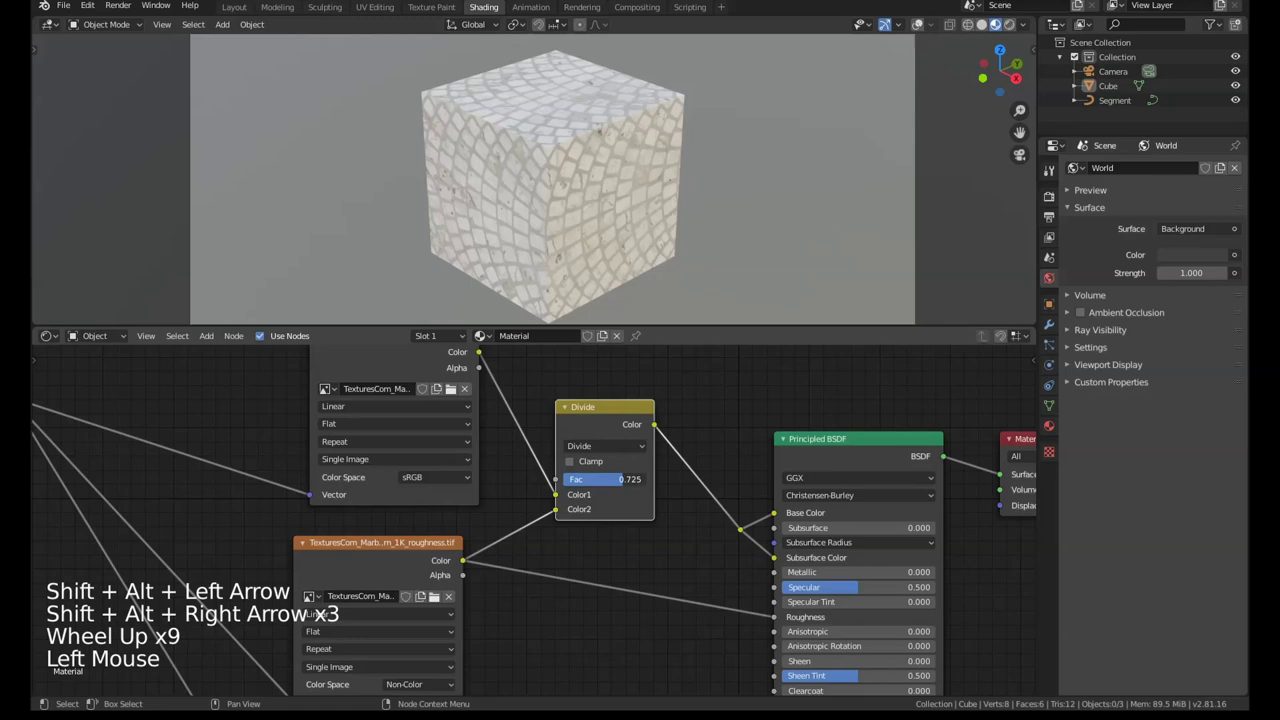
- Pan the node view to bring the Mapping node into view
scroll(604, 525, "down", 9)
left_click(602, 528)
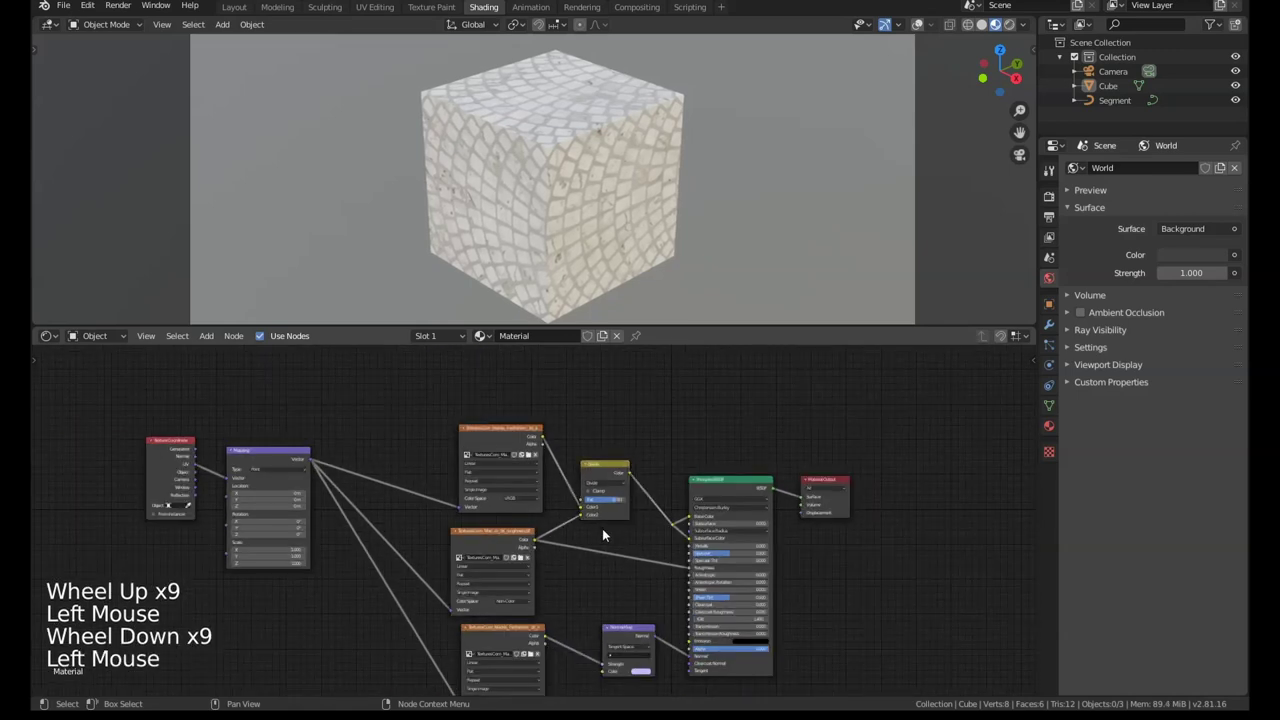
middle_click_drag(602, 528, 689, 515)
scroll(636, 538, "up", 7)
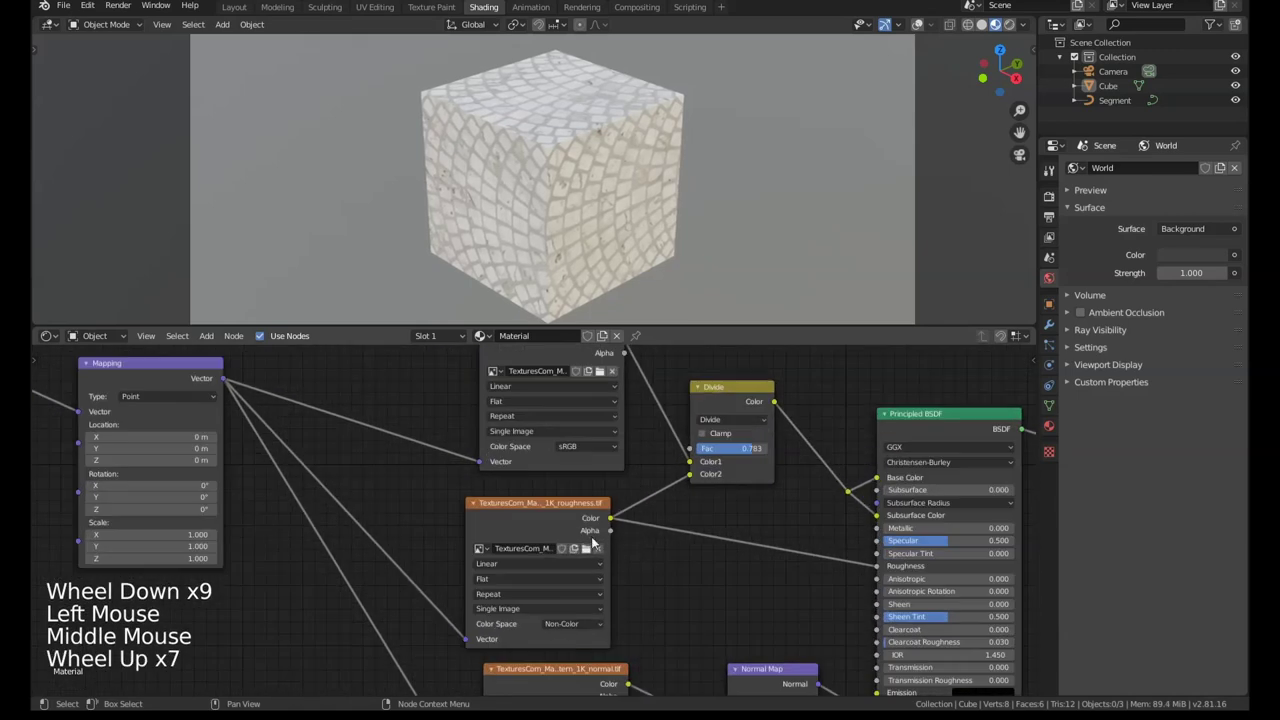
middle_click_drag(591, 536, 648, 539)
scroll(660, 530, "up", 4)
- Set the Mapping node's Scale X, Y and Z each to 2
left_click(704, 476)
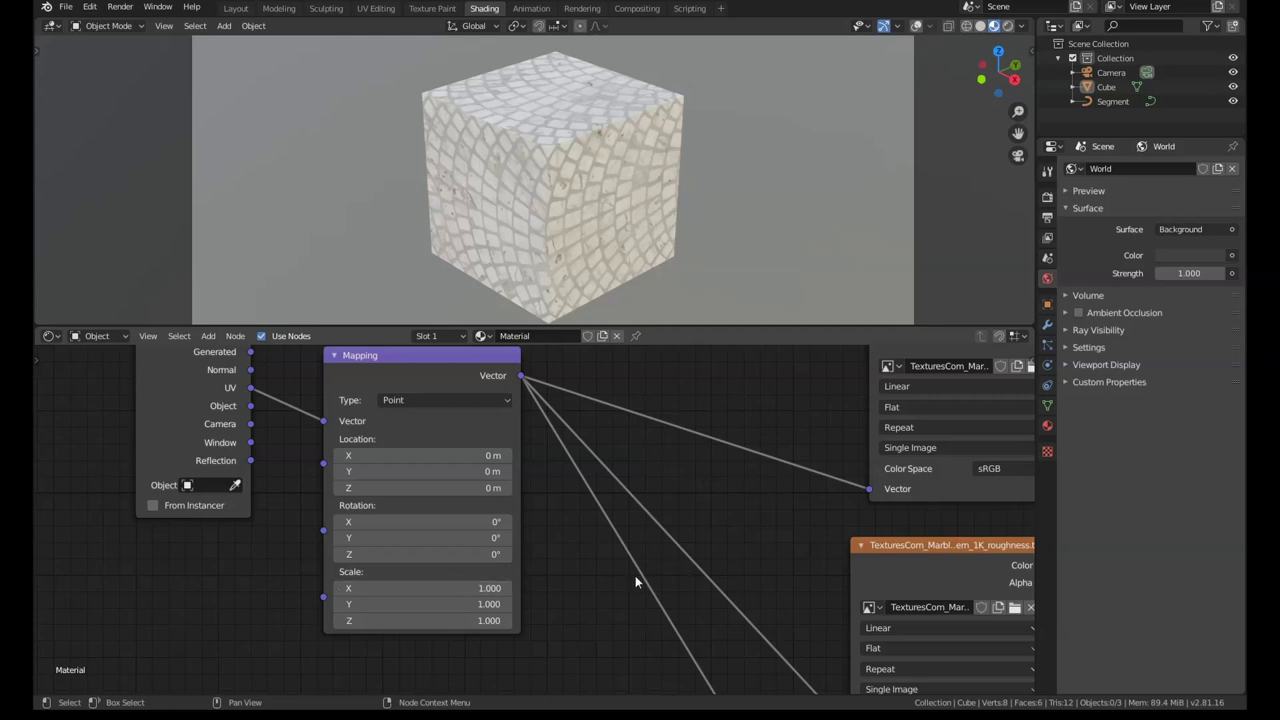
left_click(465, 590)
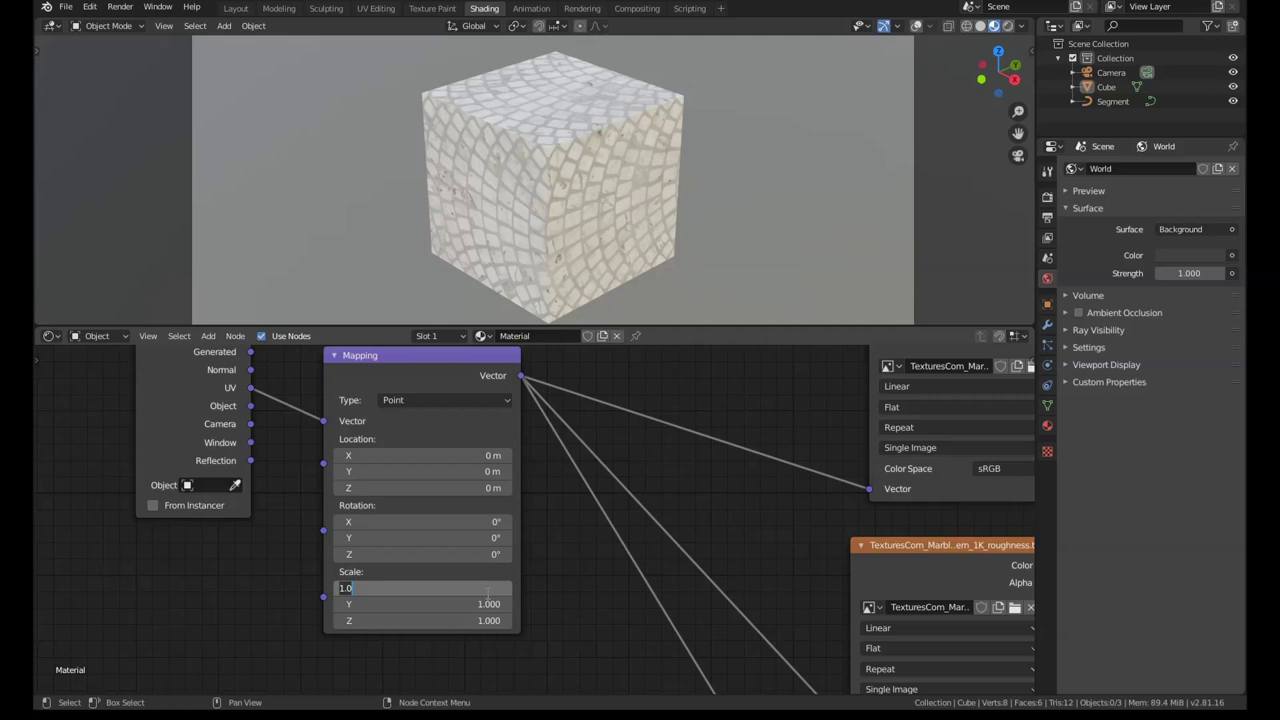
type("2")
key("Return")
left_click(463, 603)
type("2")
key("Return")
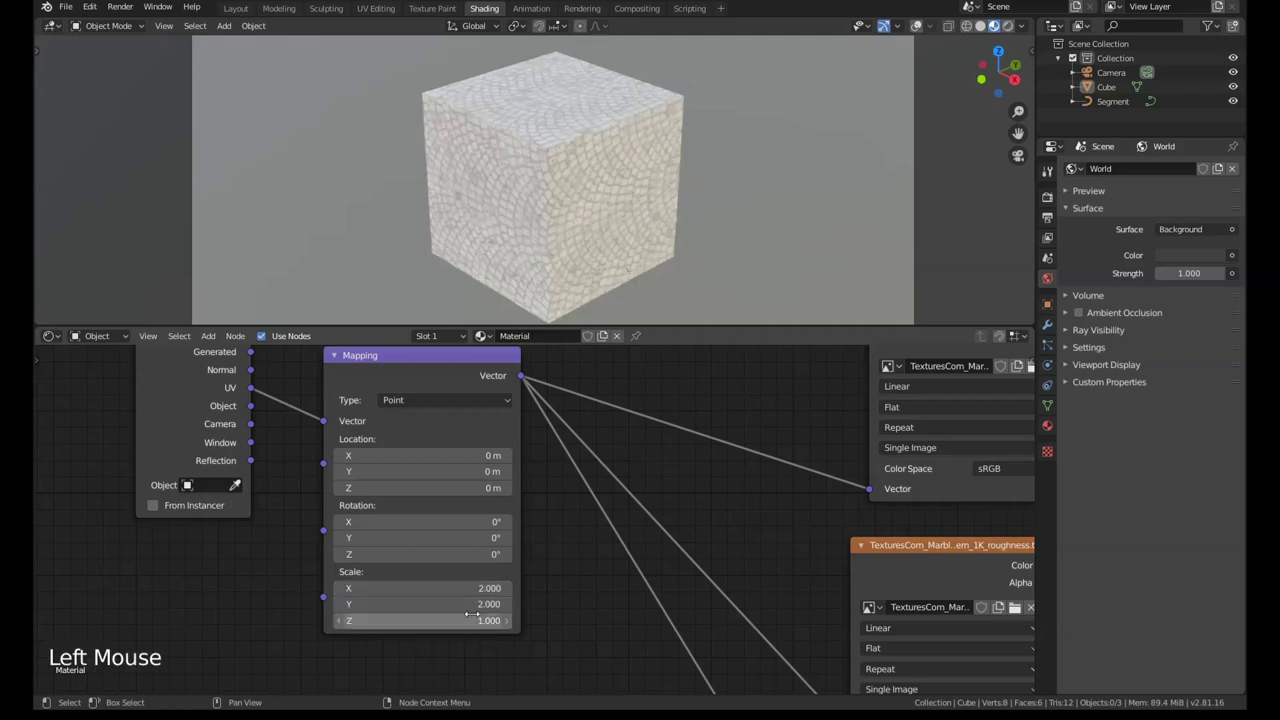
left_click(470, 620)
type("2")
left_click(552, 625)
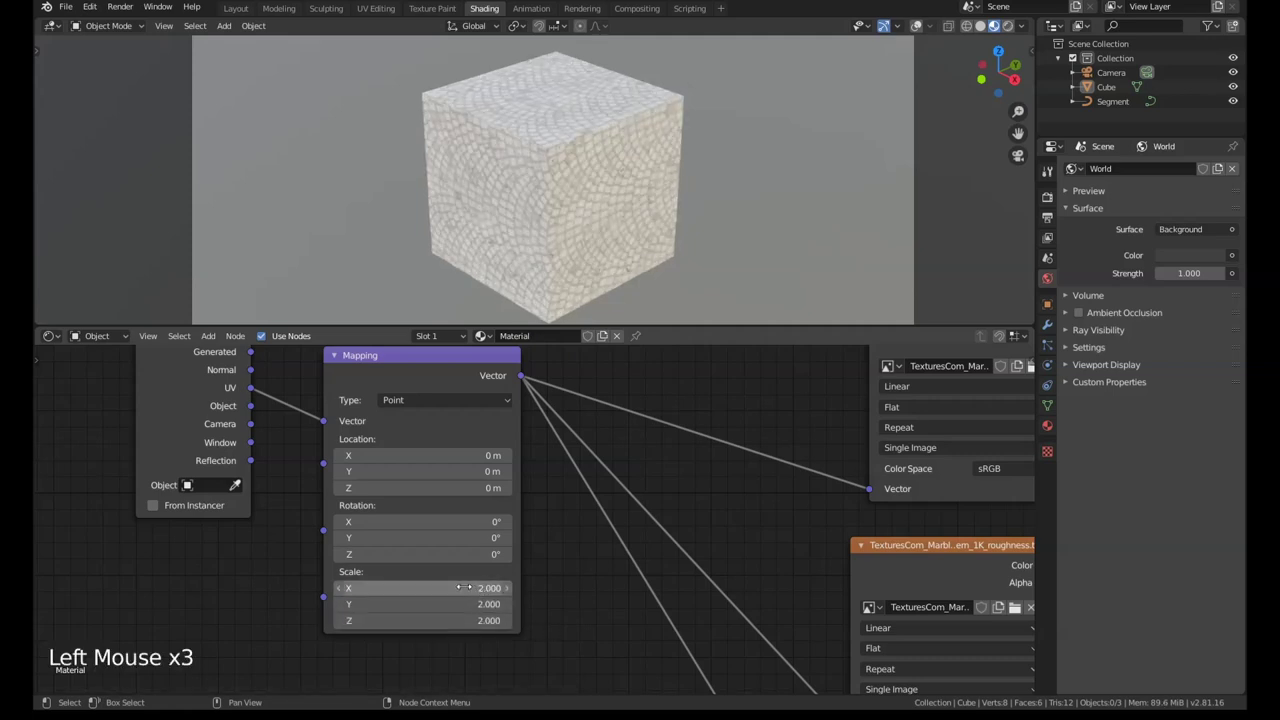
- Change all three Mapping Scale values together to 5
left_click(487, 588)
left_click_drag(487, 588, 487, 620)
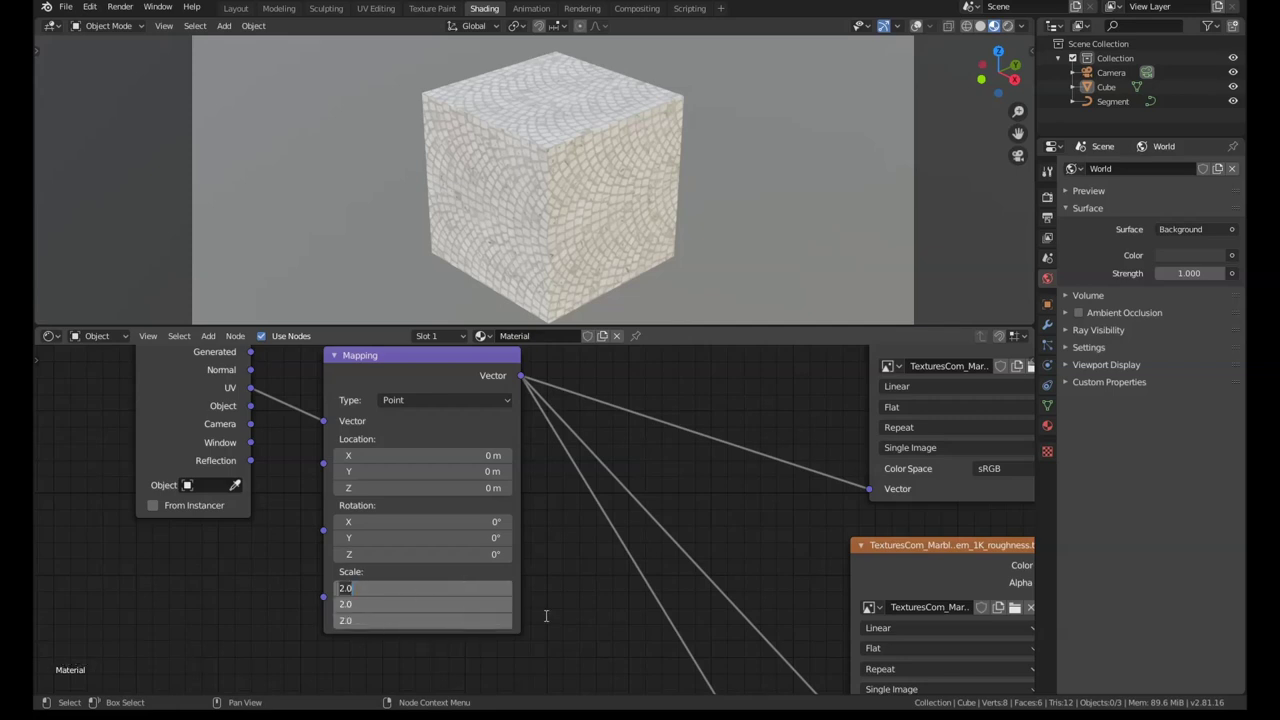
key("BackSpace")
type("5")
key("Return")
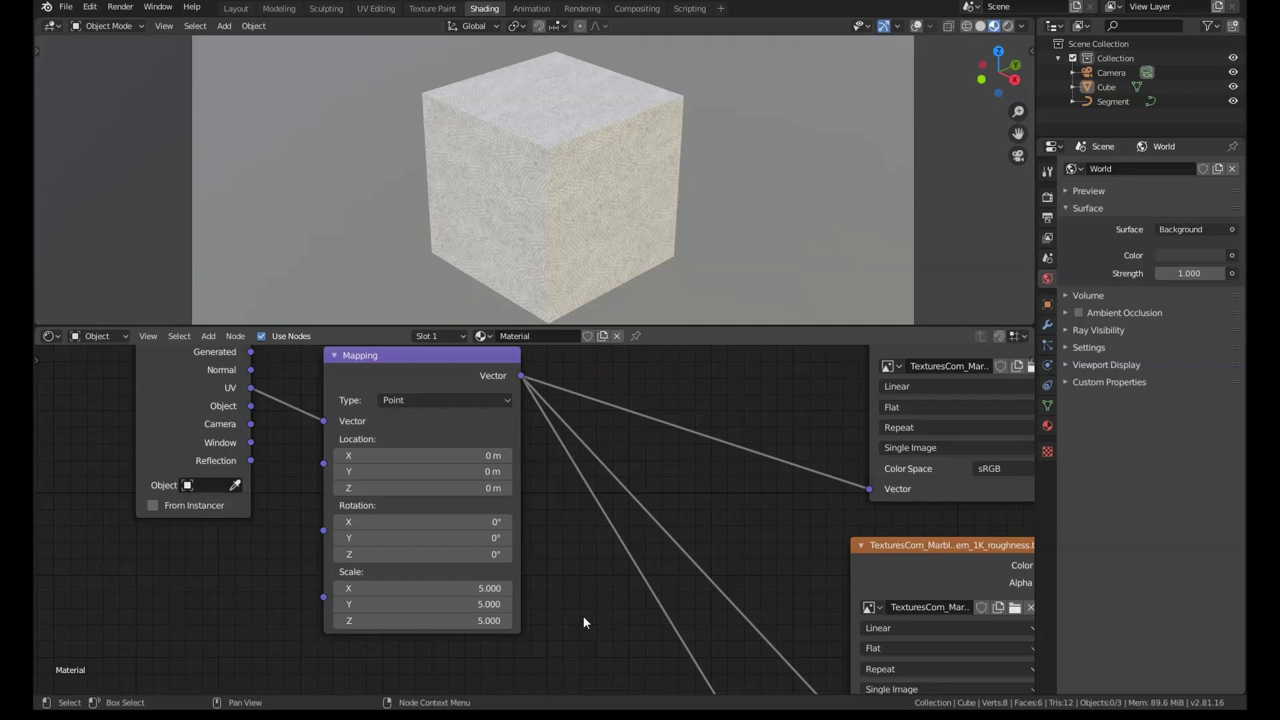
- Frame the node tree, delete the Mapping node, then undo the deletion
scroll(586, 599, "down", 9)
middle_click_drag(587, 600, 404, 548)
scroll(405, 548, "down", 3)
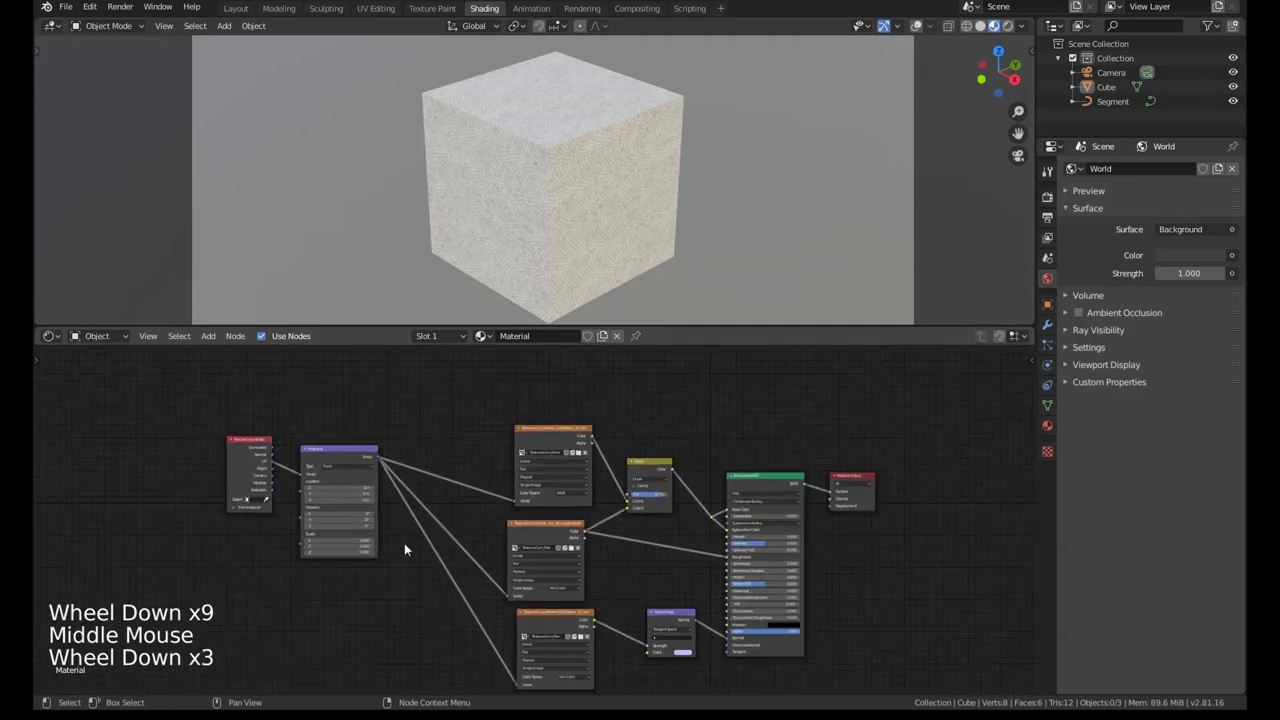
scroll(392, 525, "up", 4)
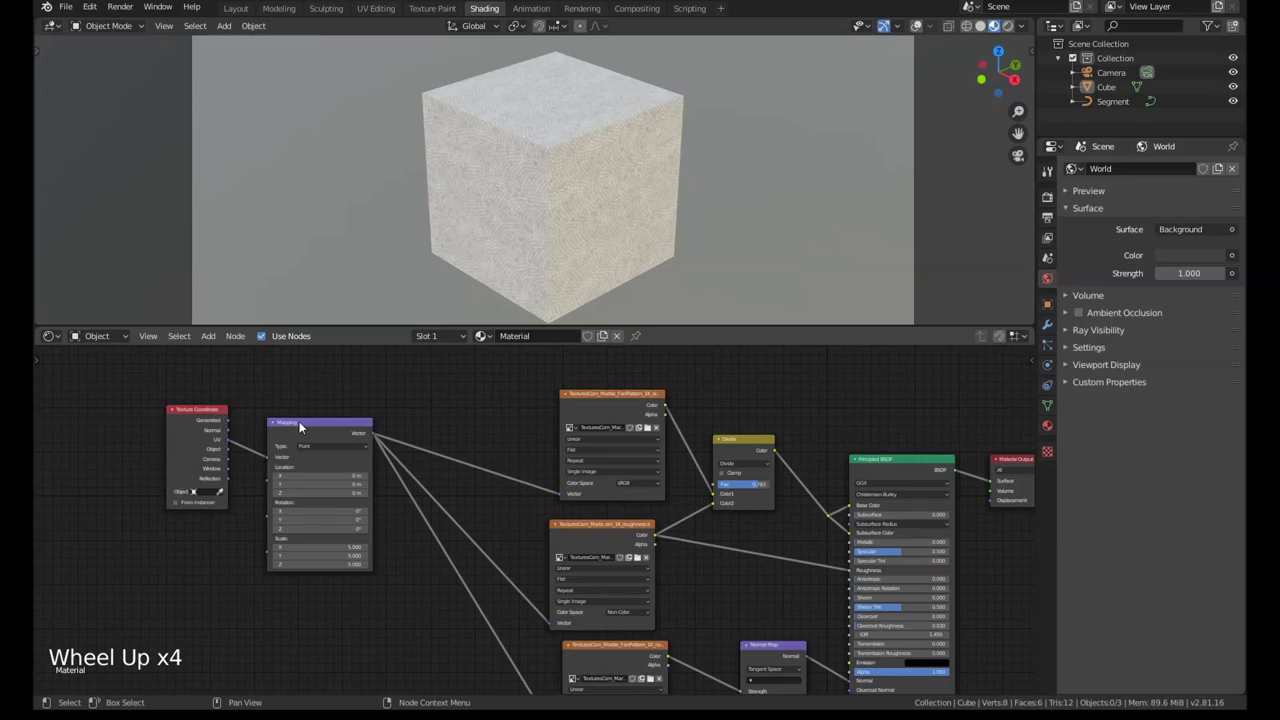
left_click(298, 424)
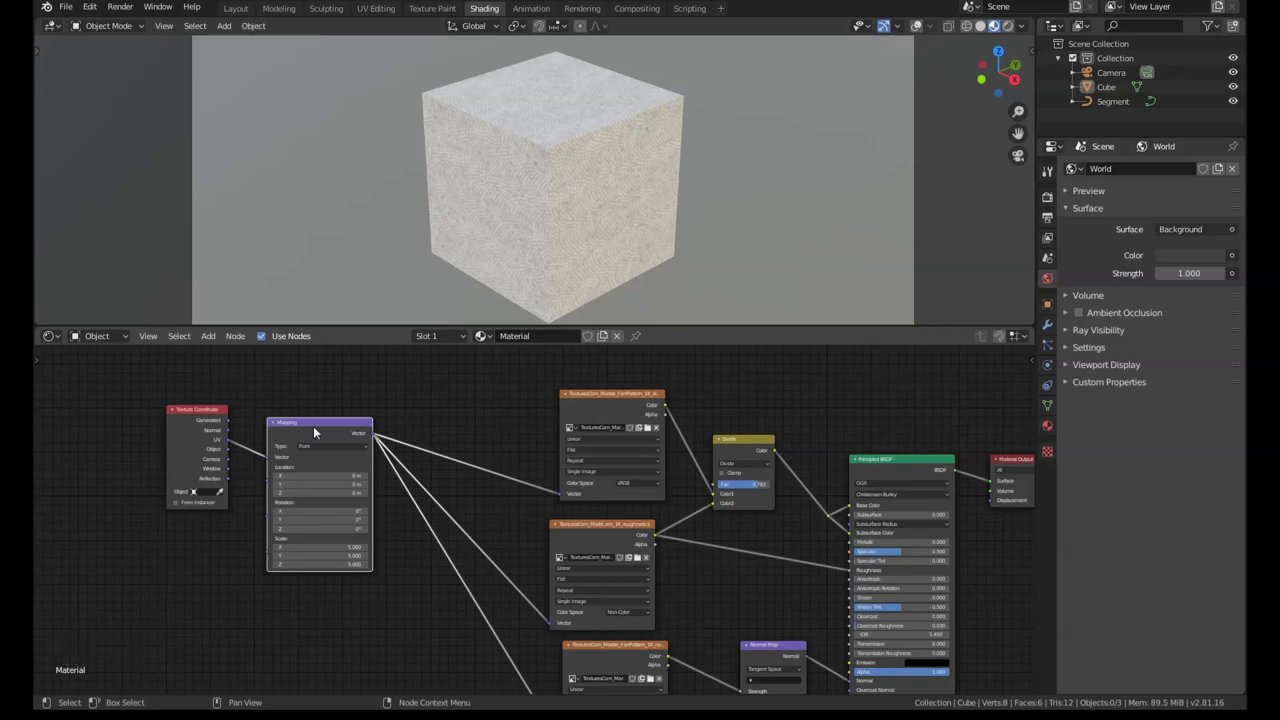
key("Delete")
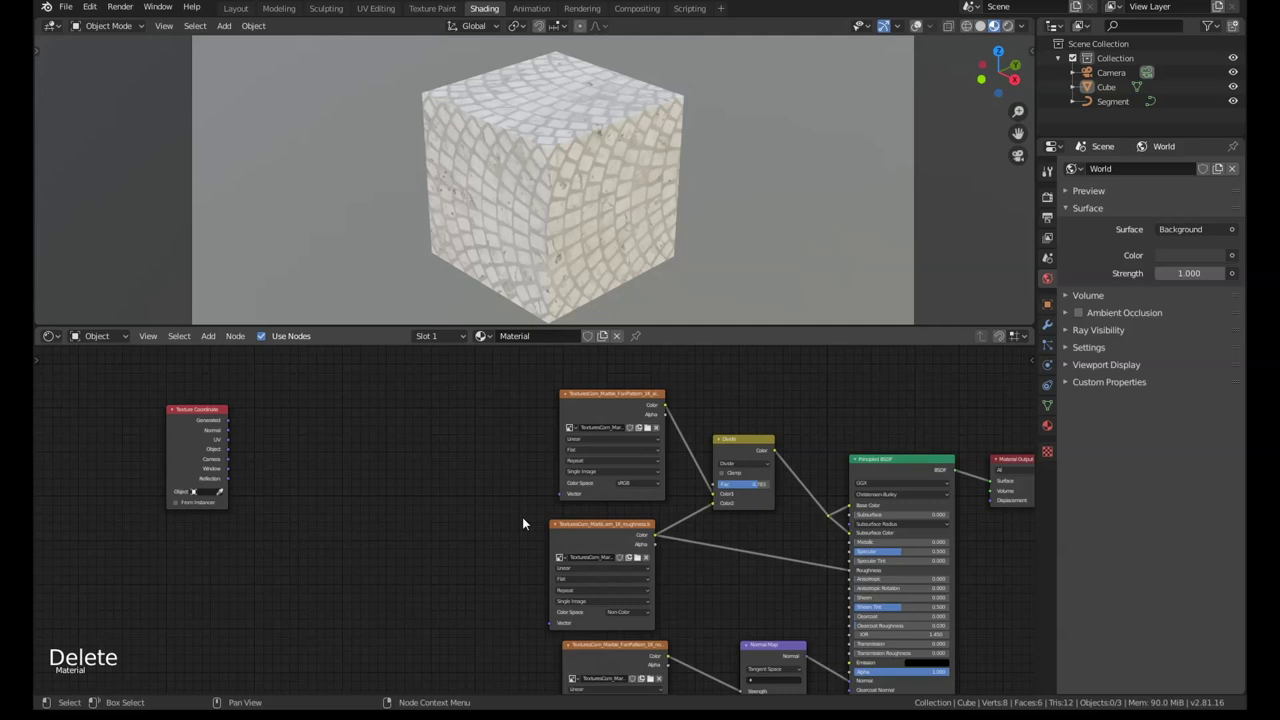
key("ctrl+z")
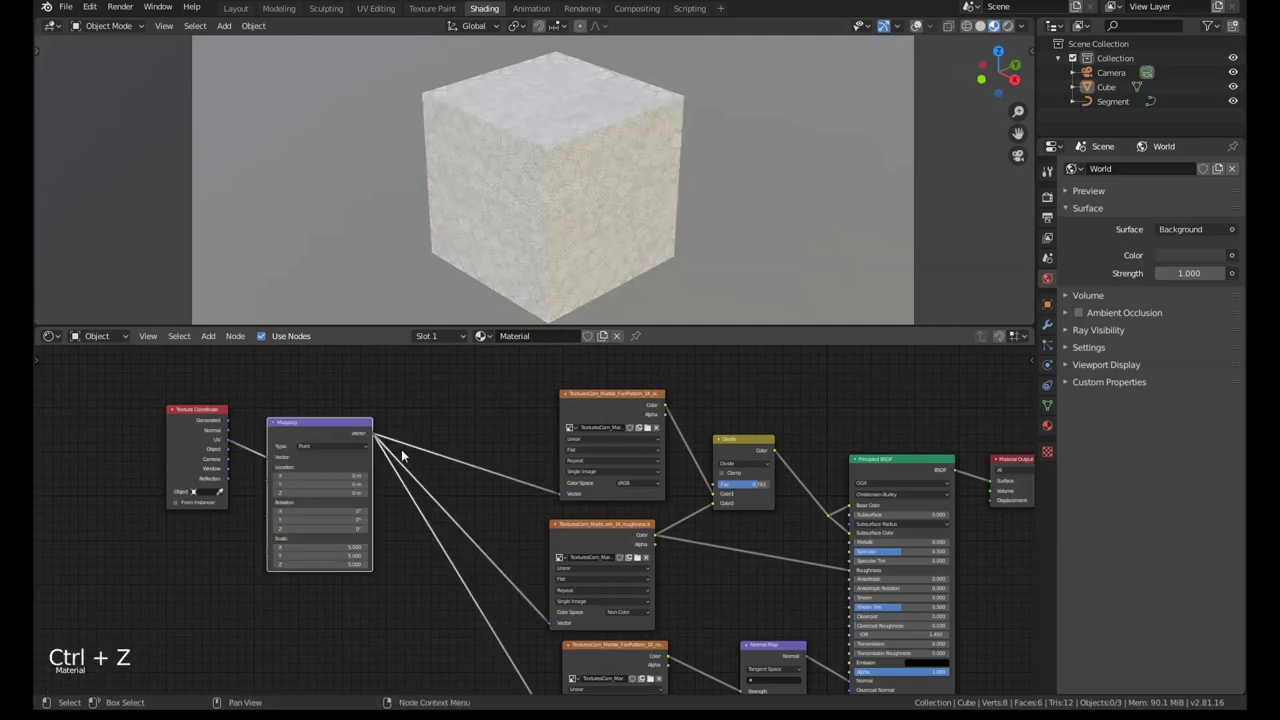
- Detach the Mapping node with Alt+D so UV links straight to the textures, then delete it
left_click(300, 434)
key("alt+d")
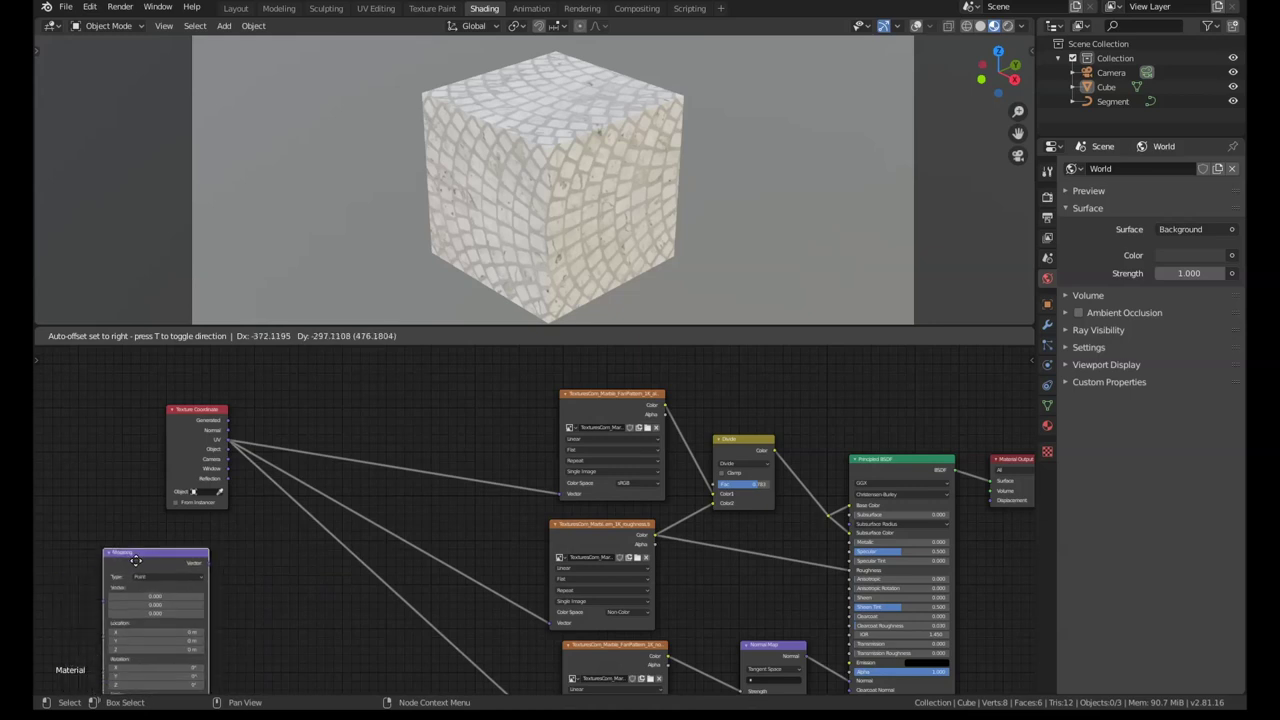
left_click(134, 560)
key("Delete")
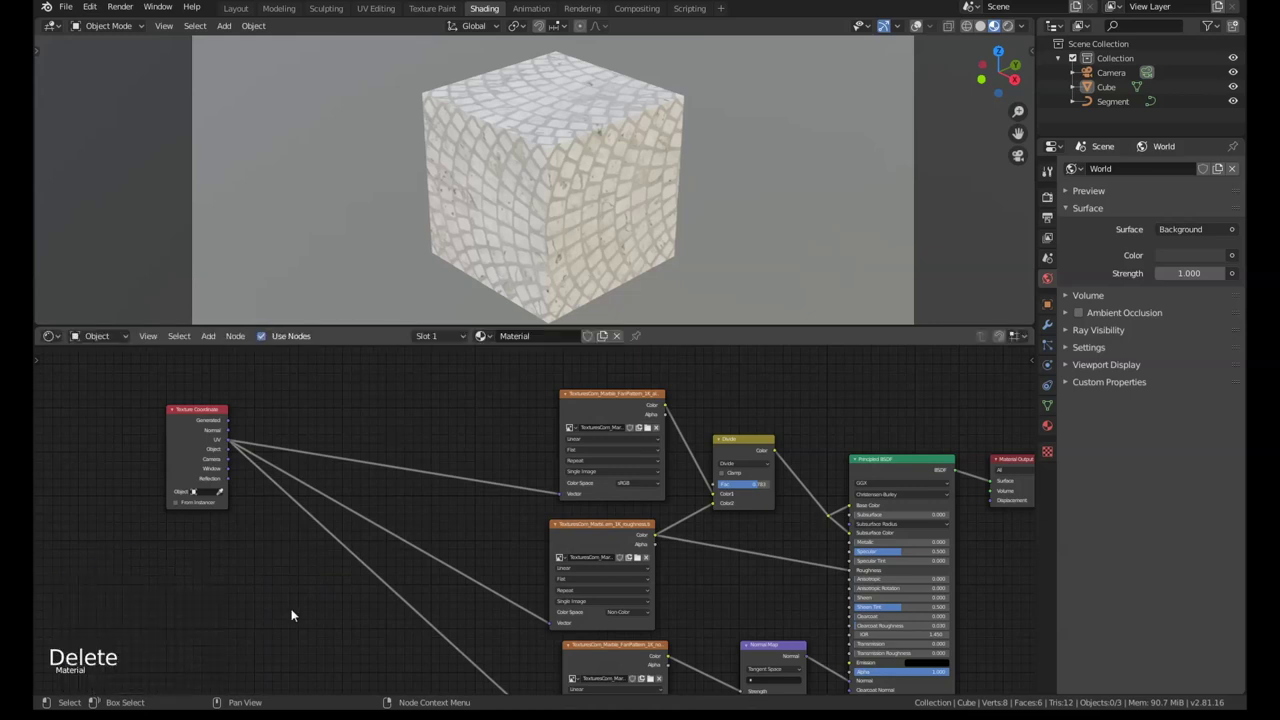
middle_click_drag(292, 615, 377, 546)
scroll(219, 560, "down", 4)
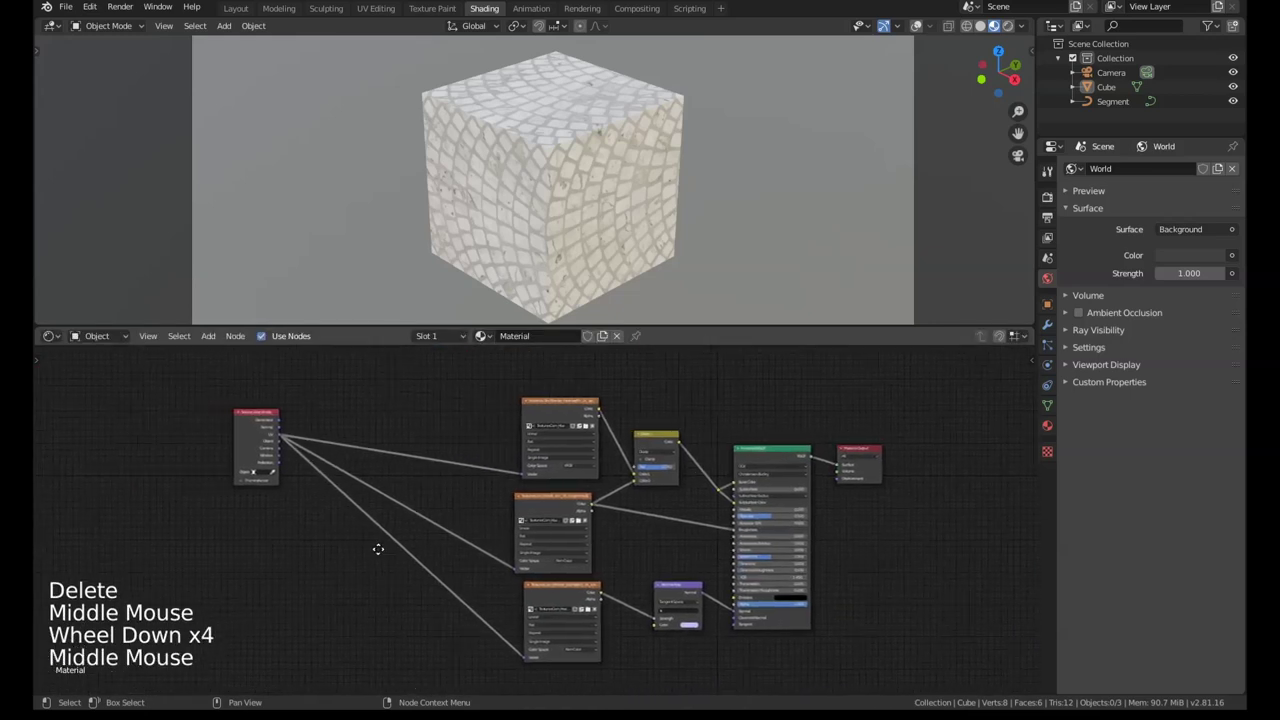
scroll(398, 552, "up", 2)
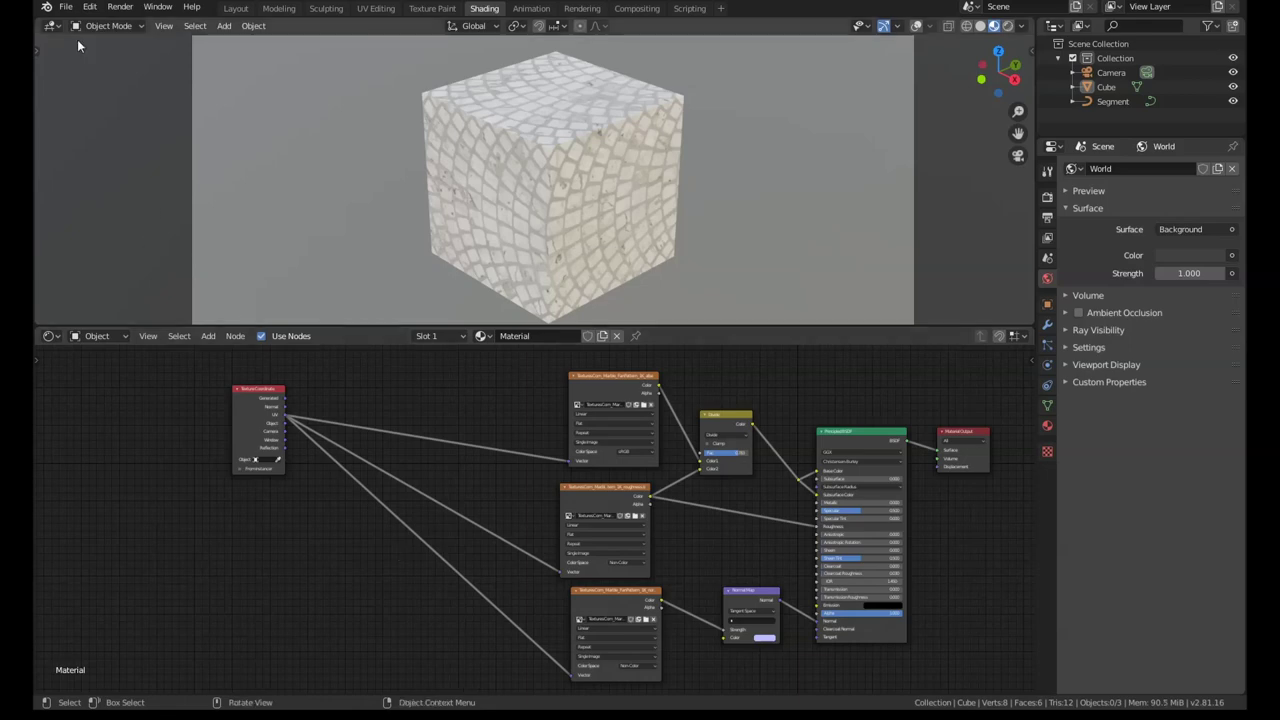
left_click(89, 7)
left_click(122, 213)
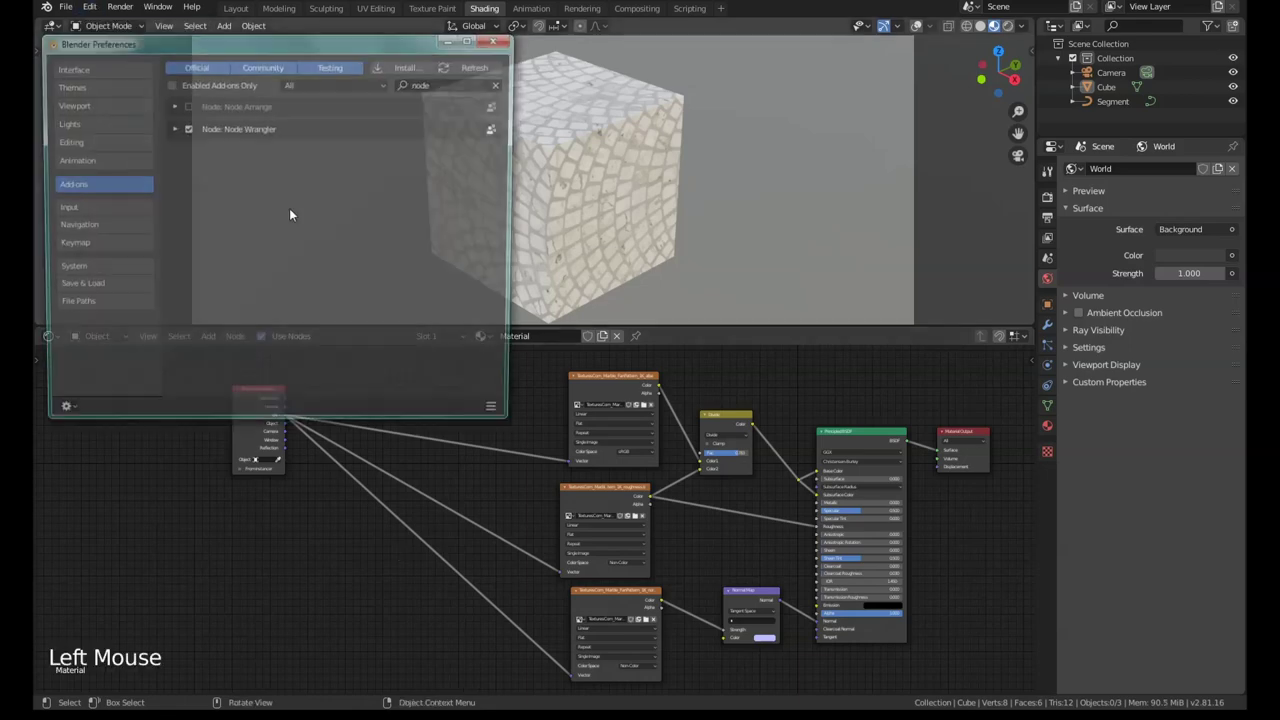
left_click(174, 128)
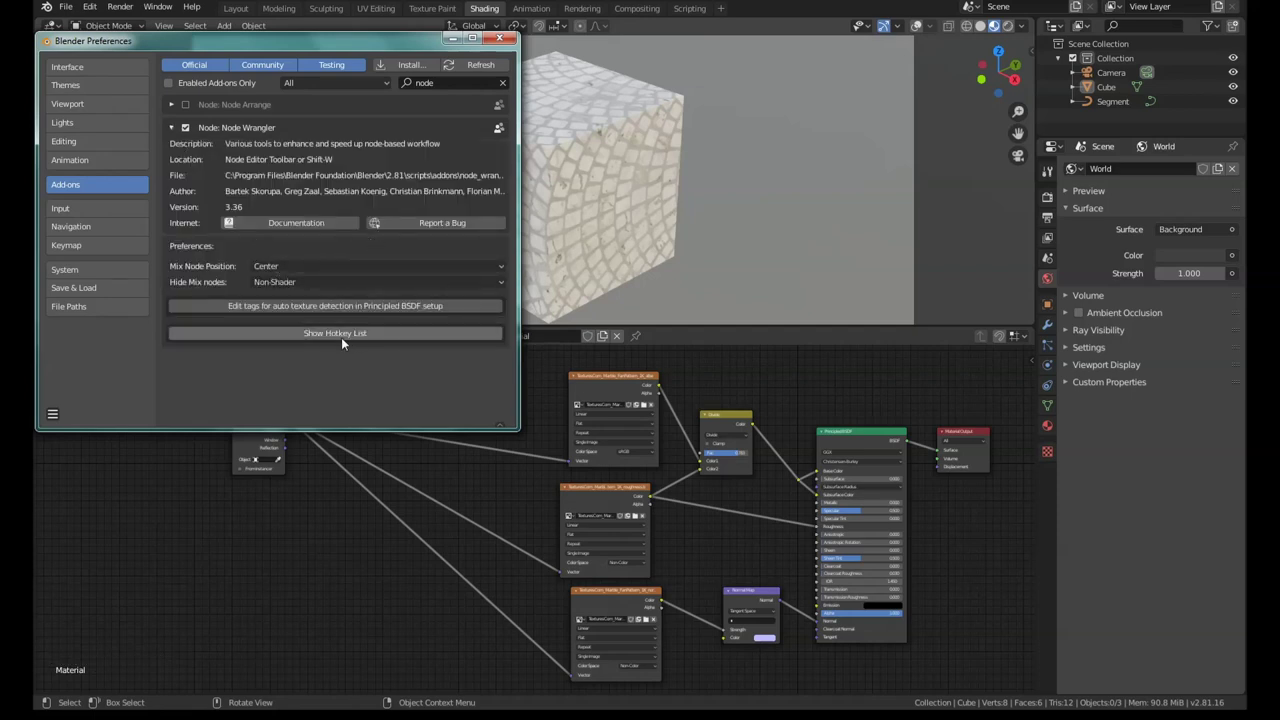
left_click(449, 332)
scroll(380, 372, "down", 15)
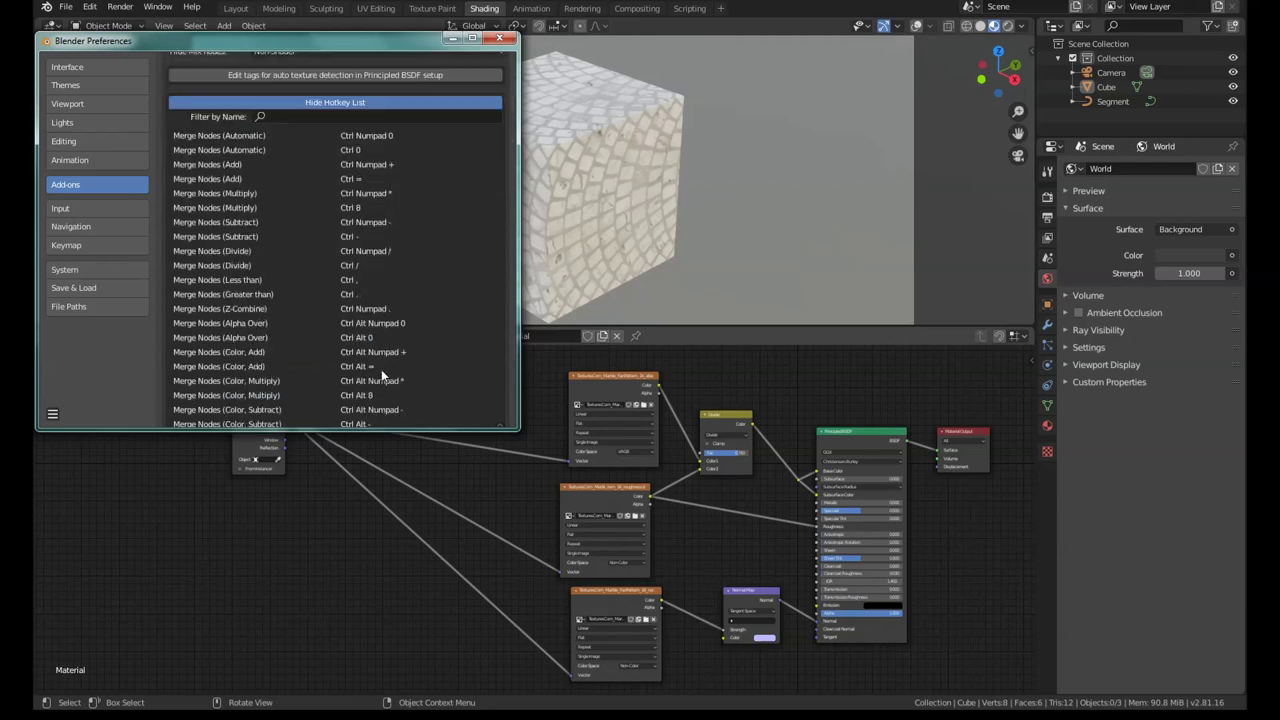
scroll(384, 352, "down", 10)
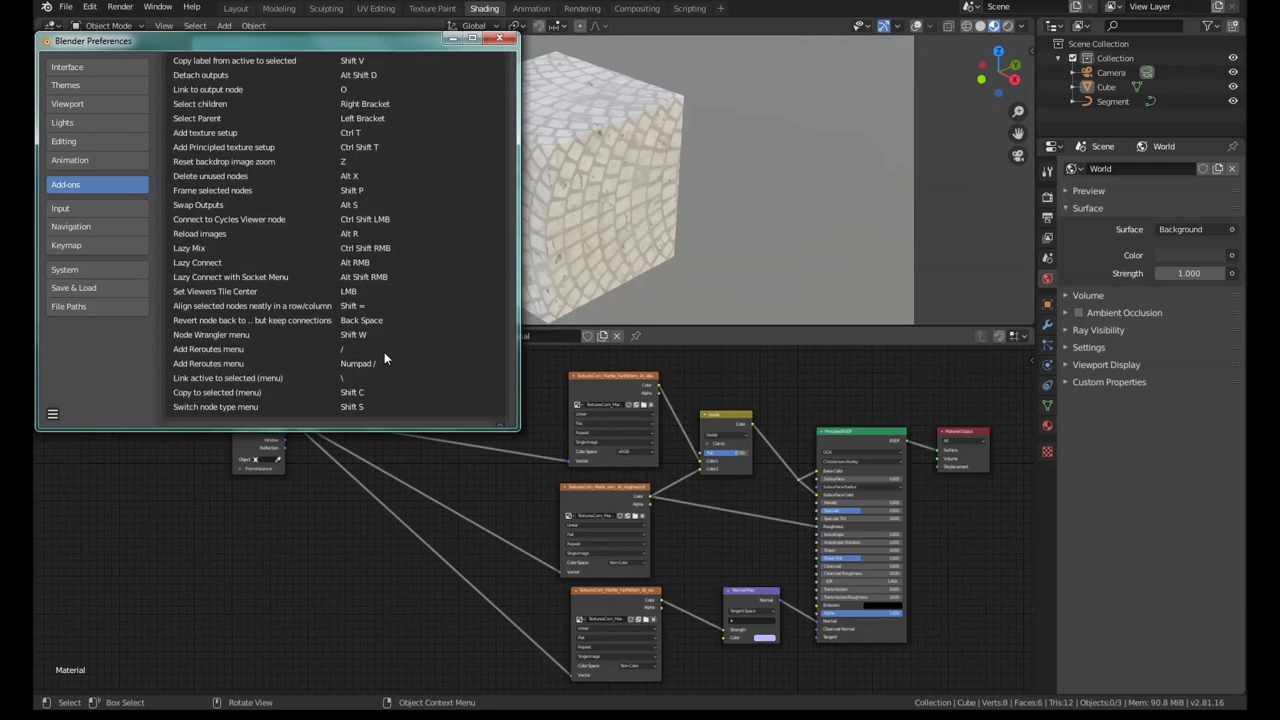
left_click(500, 40)
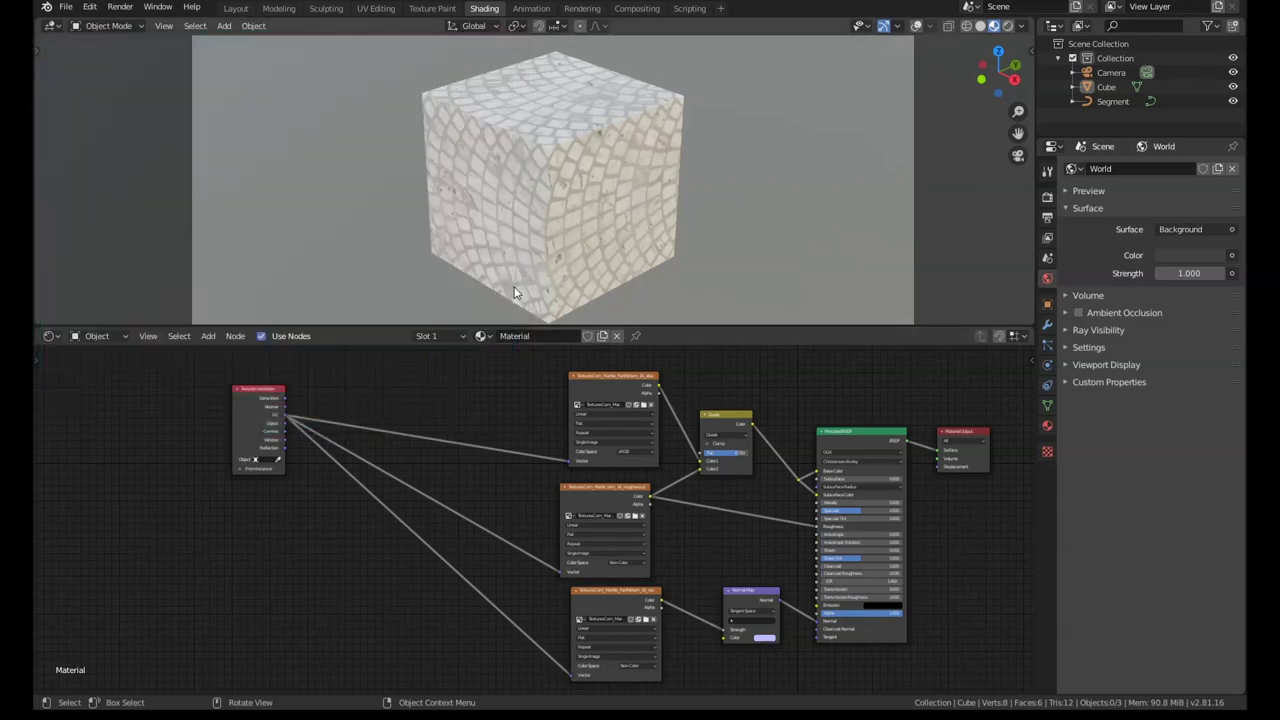